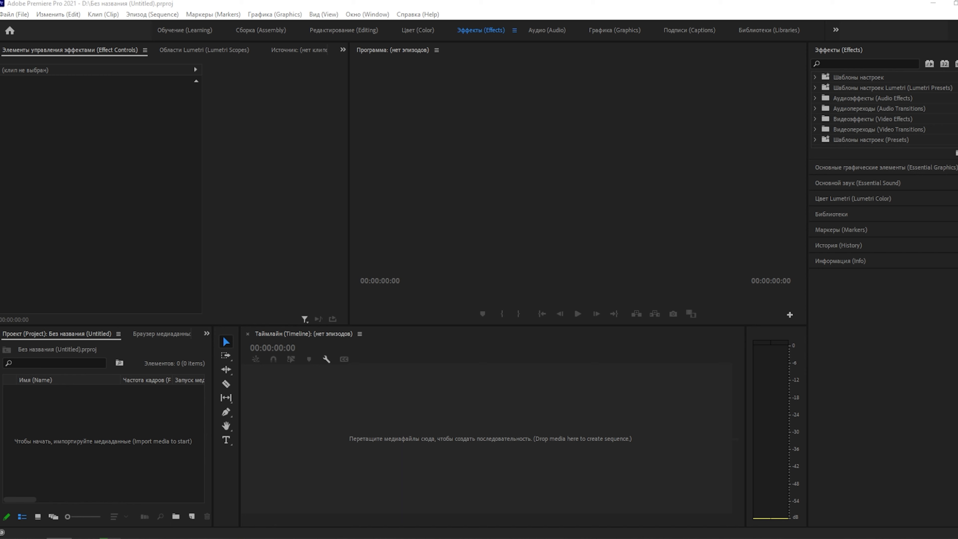
- Create a sequence from the clip 2 газель.mp4 and apply the Lumetri Color effect to the clip on track V1
drag(957, 471, 272, 418)
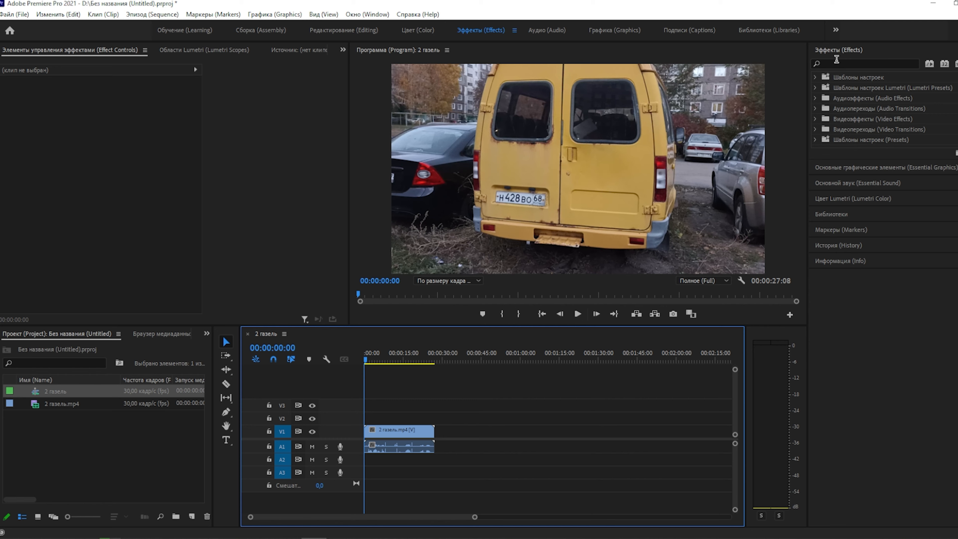
click(847, 62)
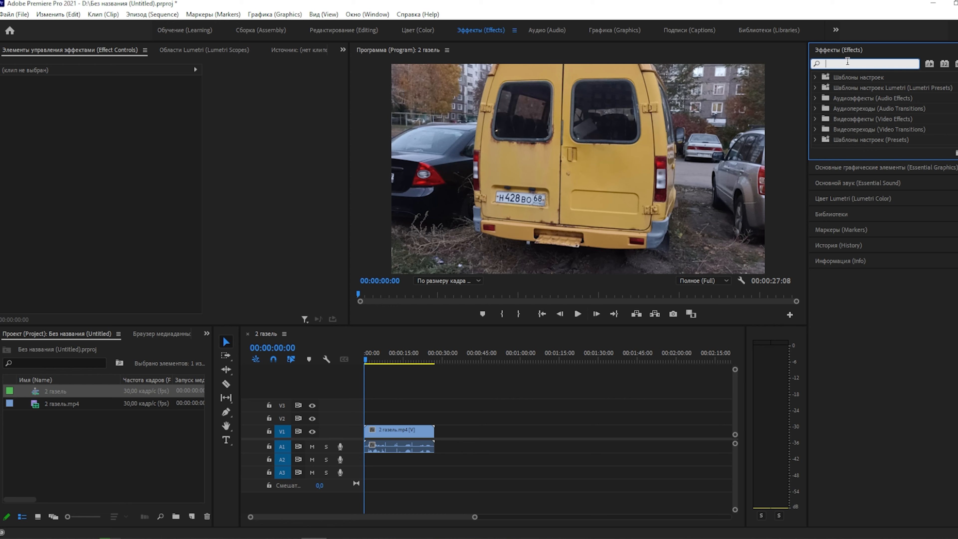
text(lumetri)
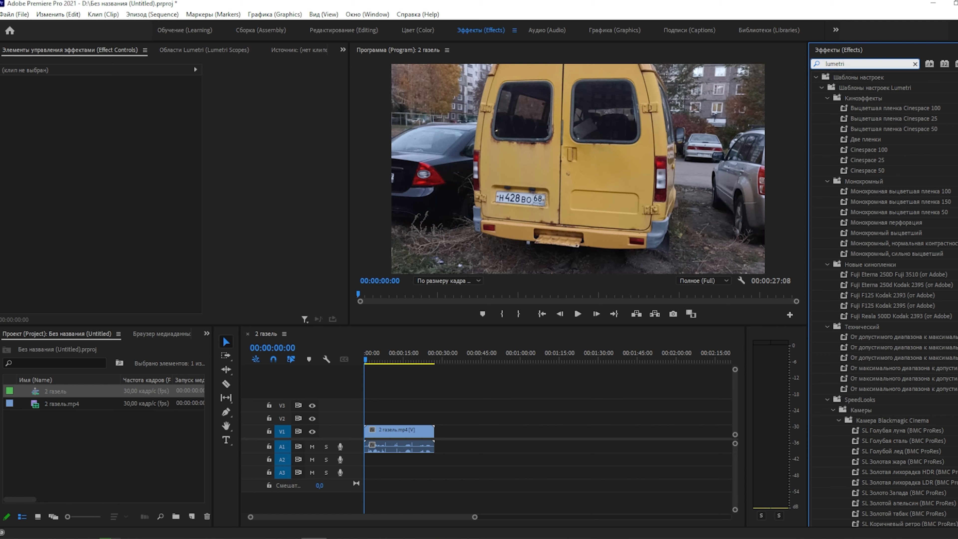
text( color)
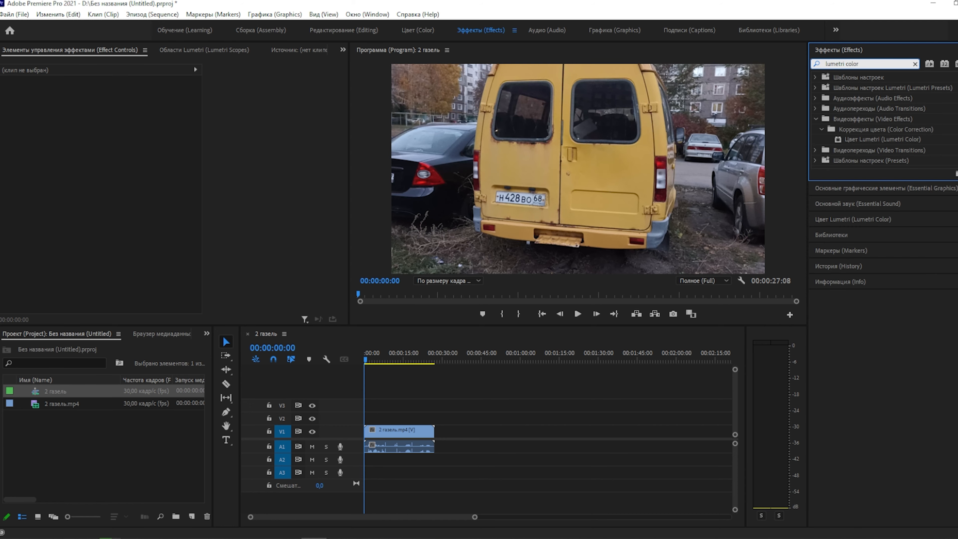
click(862, 141)
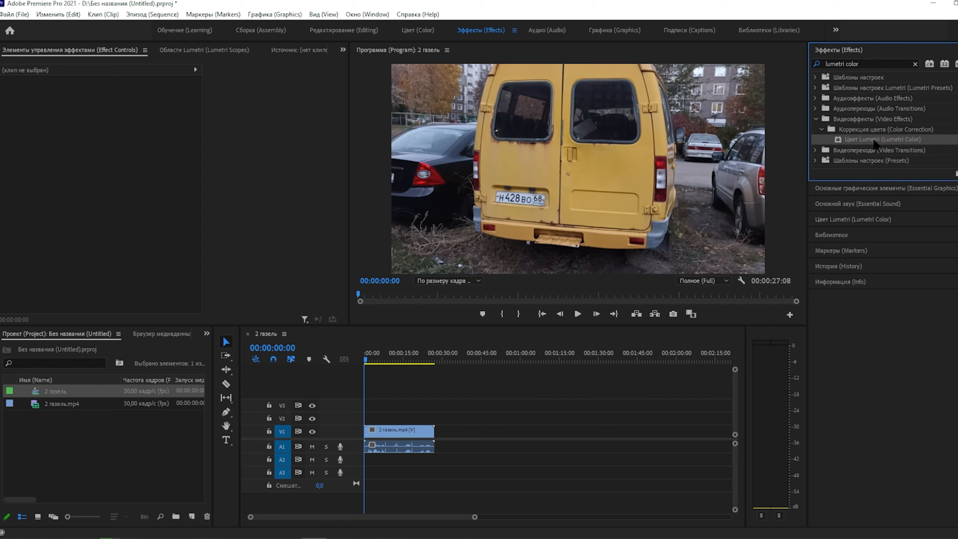
drag(870, 141, 396, 435)
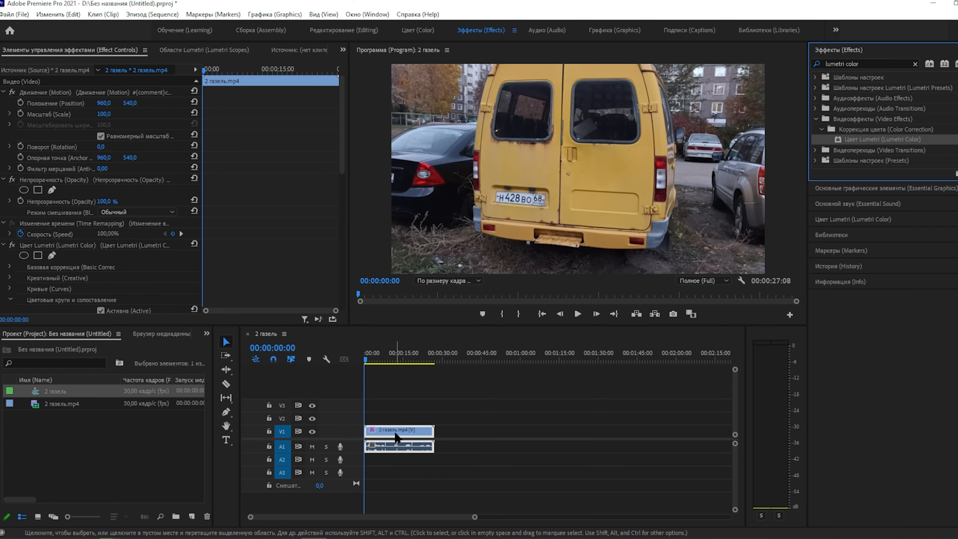
- Collapse the Lumetri Color wheels section and expand HSL Secondary with its key settings
scroll(135, 162, down, 5)
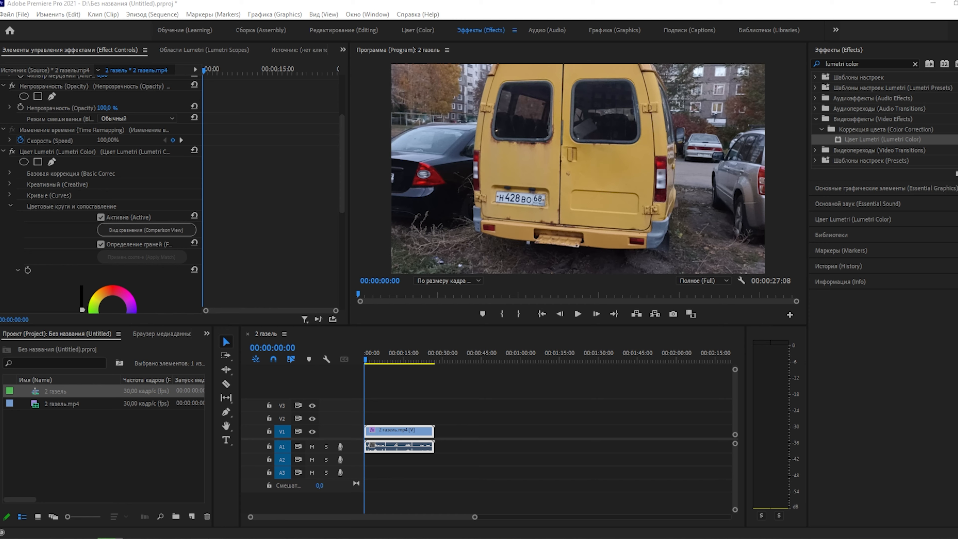
scroll(113, 243, down, 3)
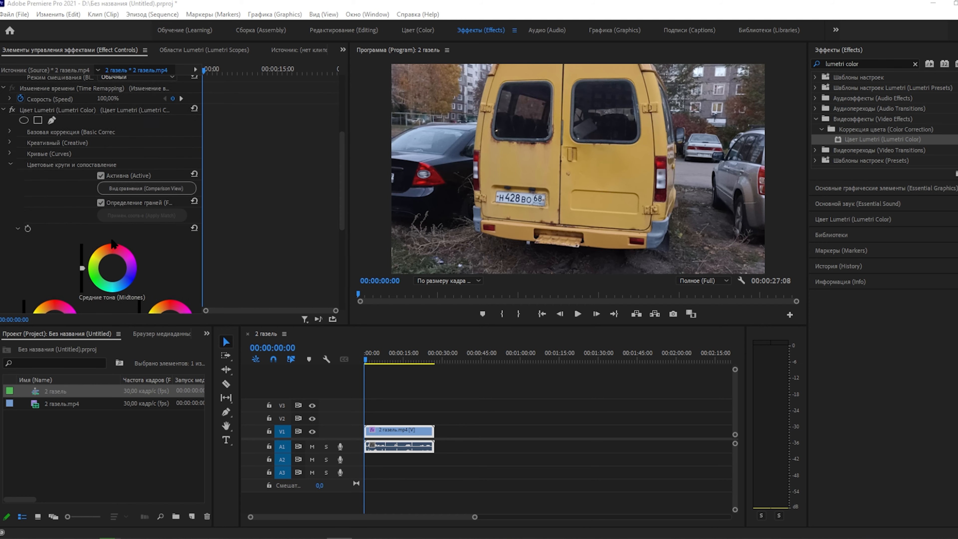
click(10, 154)
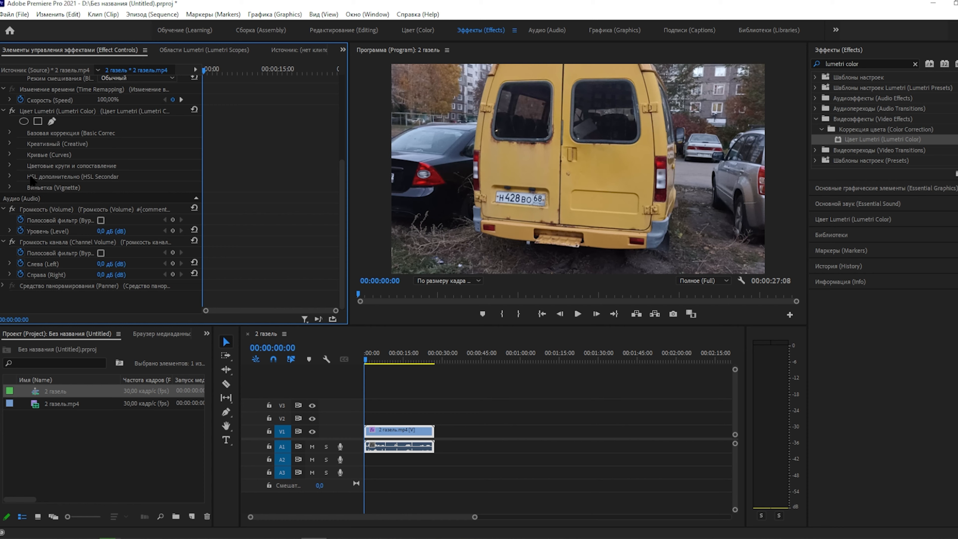
click(10, 176)
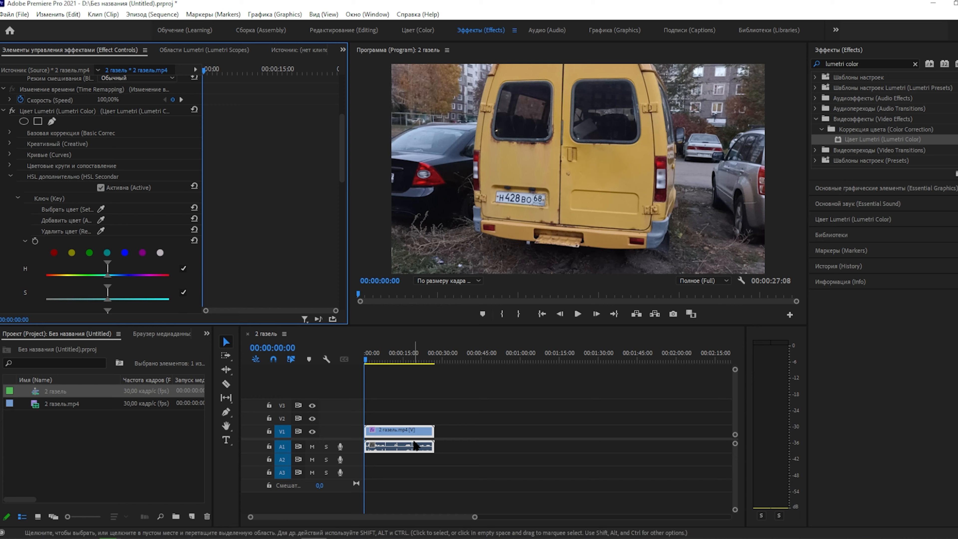
- Select the clip's Motion effect so that its frame handles show in the program monitor
click(416, 434)
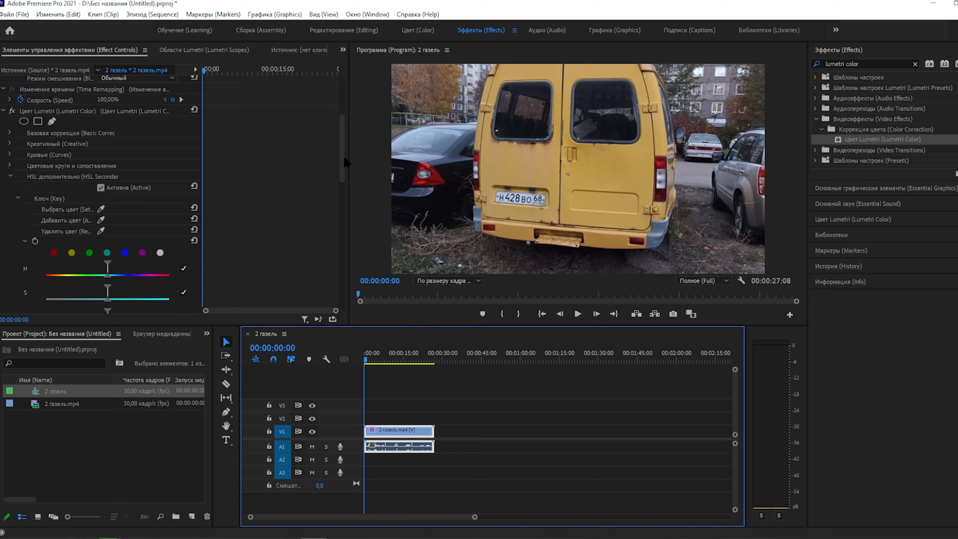
scroll(332, 162, down, 5)
drag(342, 217, 342, 110)
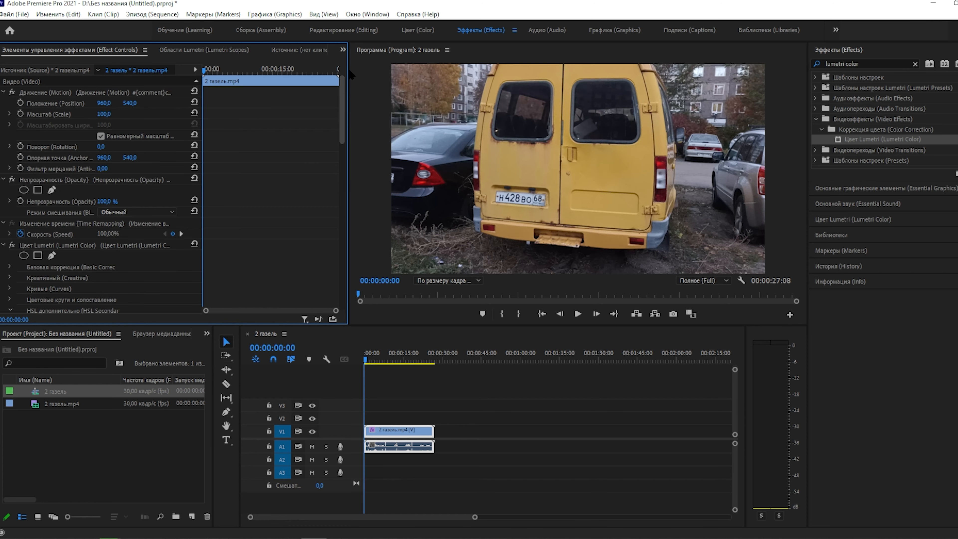
click(128, 93)
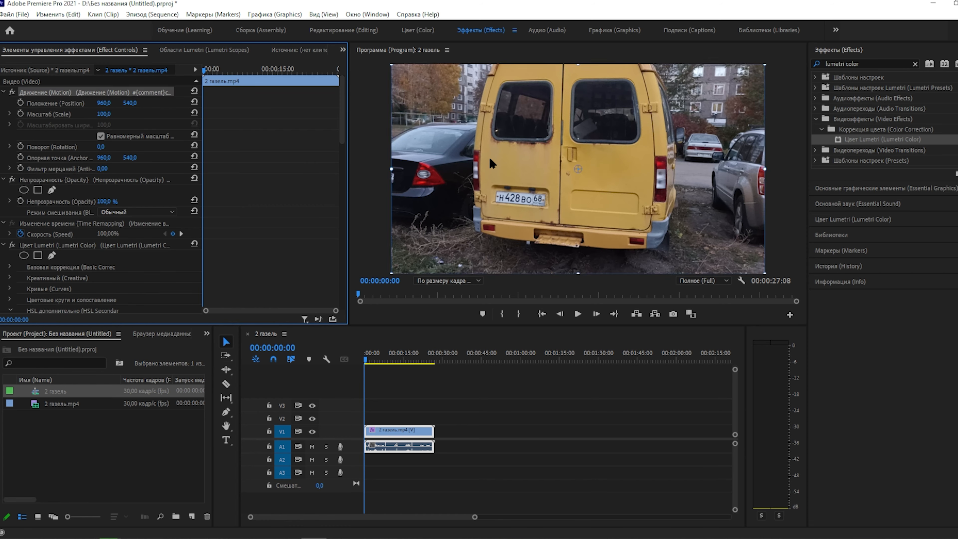
- Set the HSL Secondary key colour from the van's yellow left door and add a second yellow shade from the right door
scroll(152, 176, down, 2)
drag(343, 113, 347, 141)
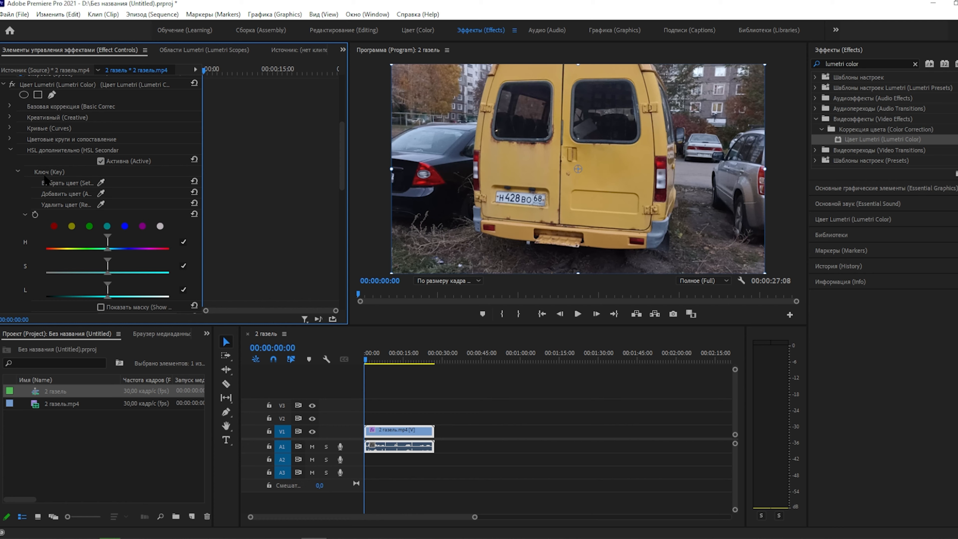
click(101, 182)
click(537, 168)
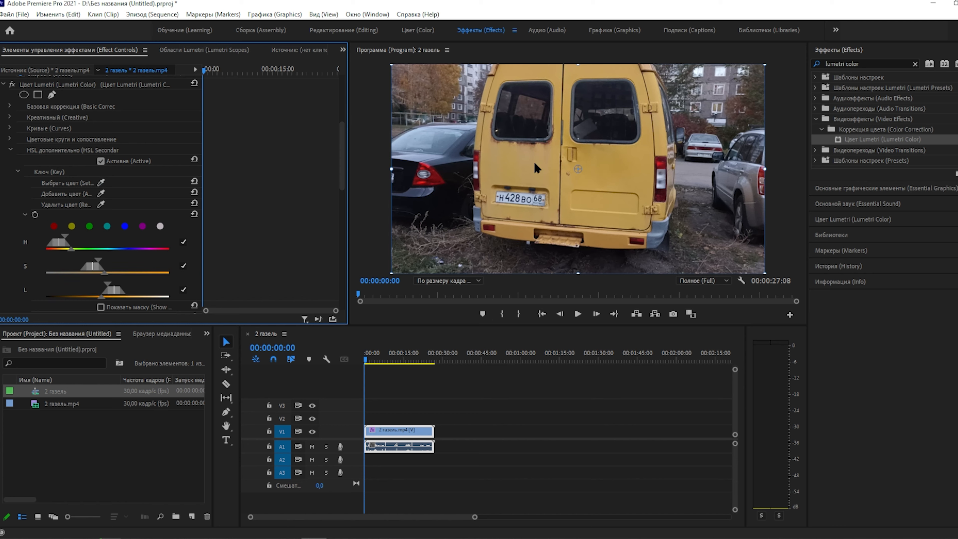
click(100, 193)
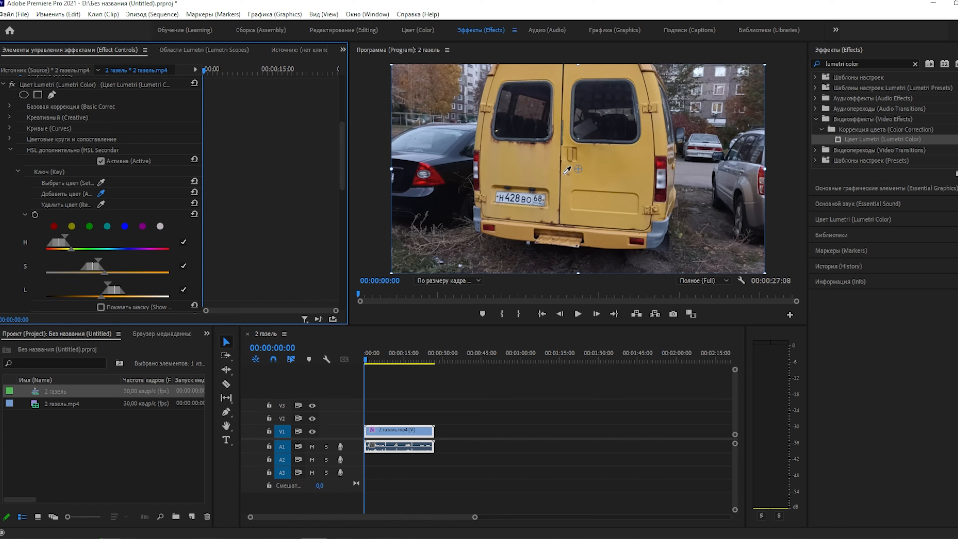
click(584, 148)
- Turn on the HSL Secondary mask display to check the keyed yellow area
scroll(143, 208, down, 3)
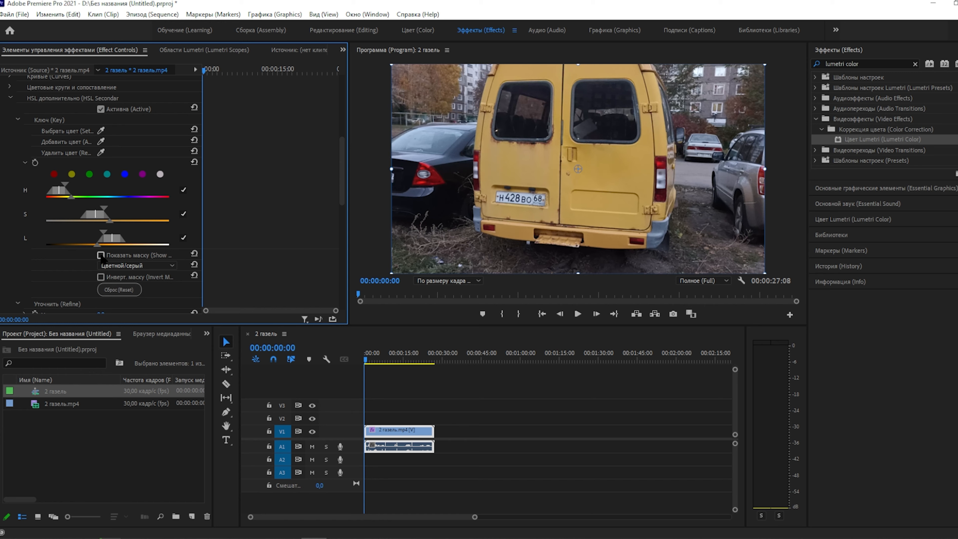
click(101, 255)
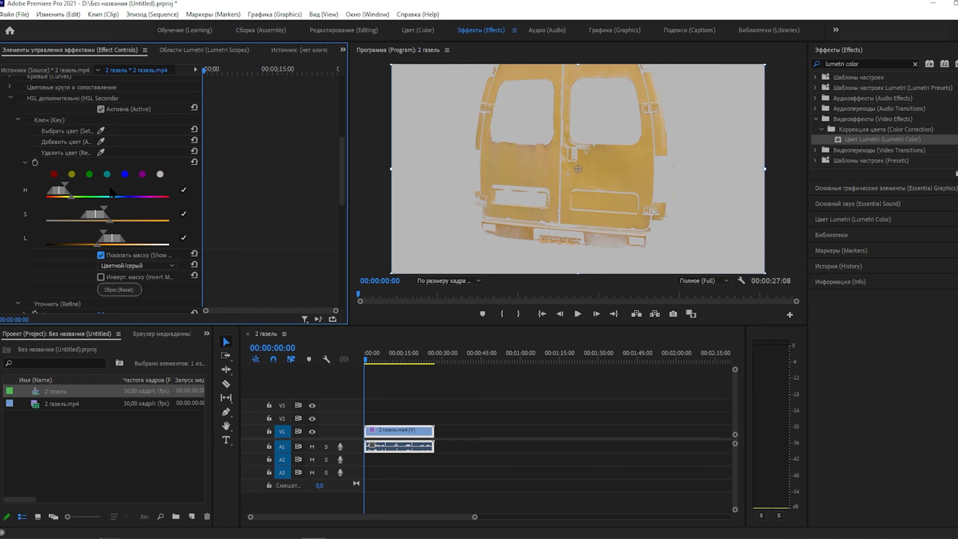
scroll(110, 190, up, 1)
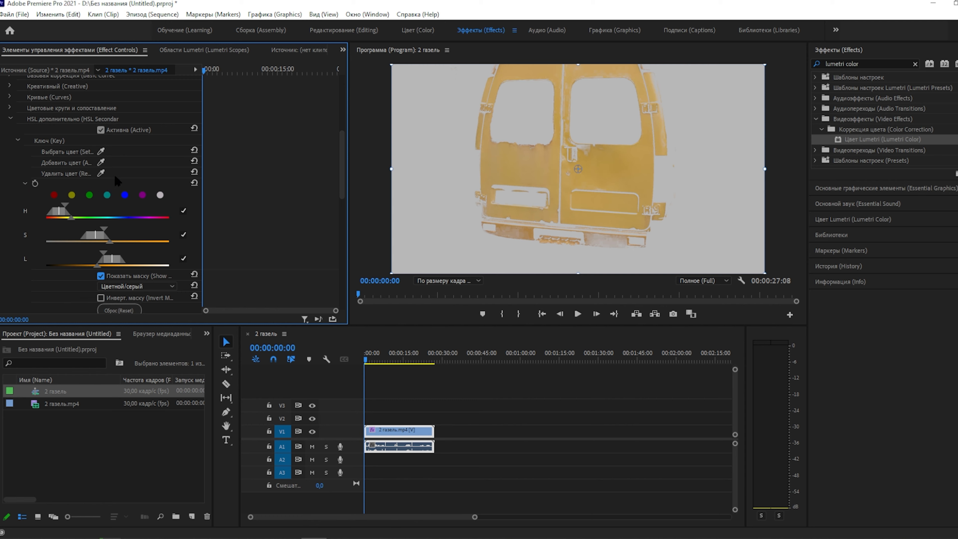
click(101, 162)
click(534, 186)
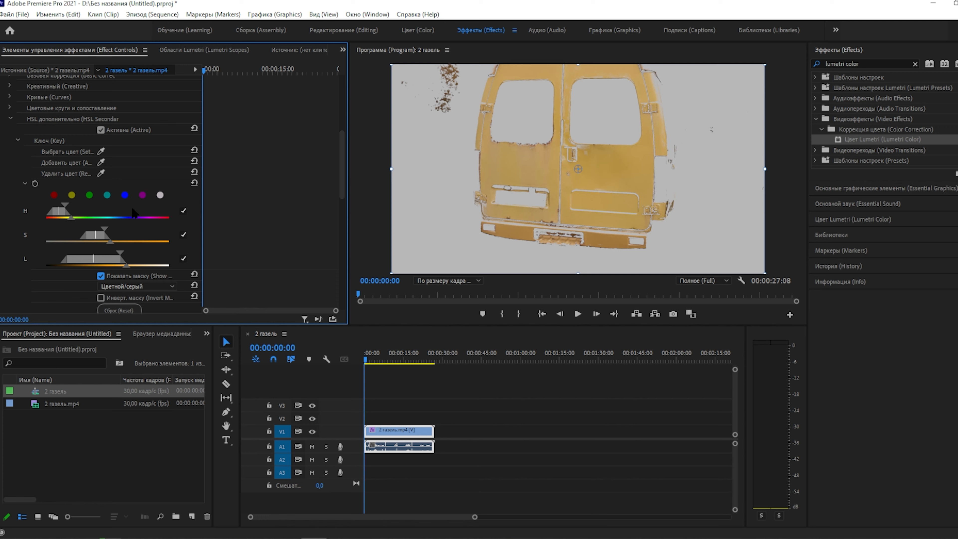
key(ctrl+z)
- Toggle the mask display to compare the keyed area with the original picture, leaving the mask hidden
click(101, 276)
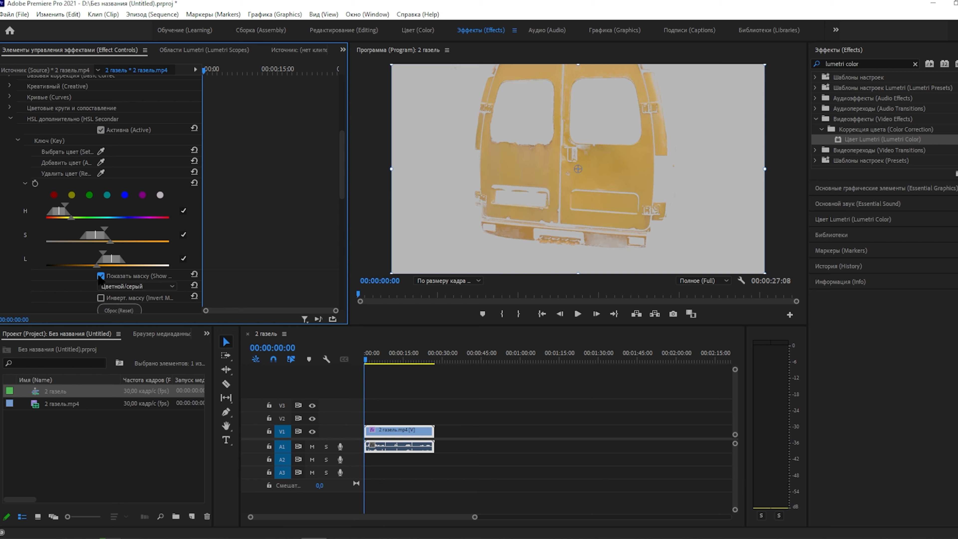
click(100, 276)
click(100, 276)
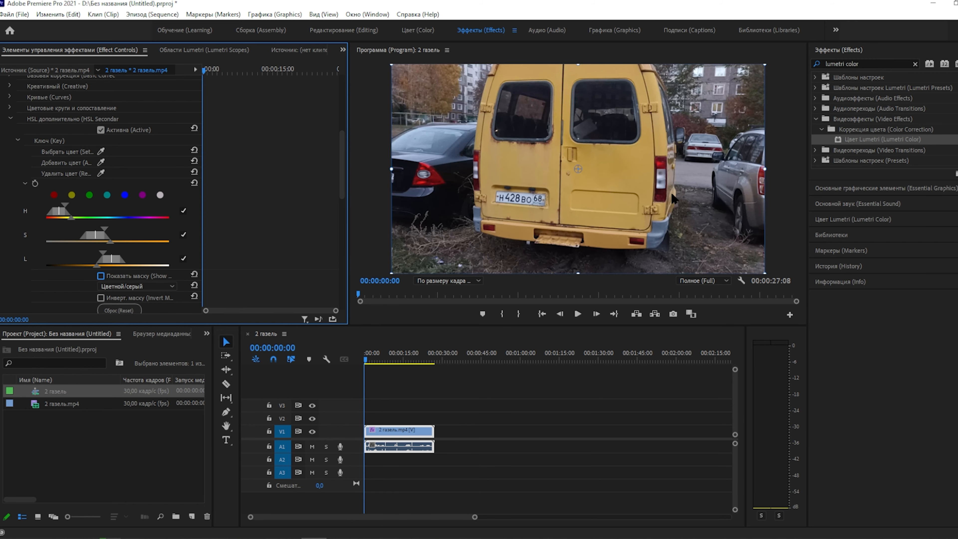
- Add two yellow shades from the van's right side edge, around the tail light, to the key
click(101, 162)
click(669, 195)
click(101, 276)
click(101, 276)
click(101, 162)
click(672, 173)
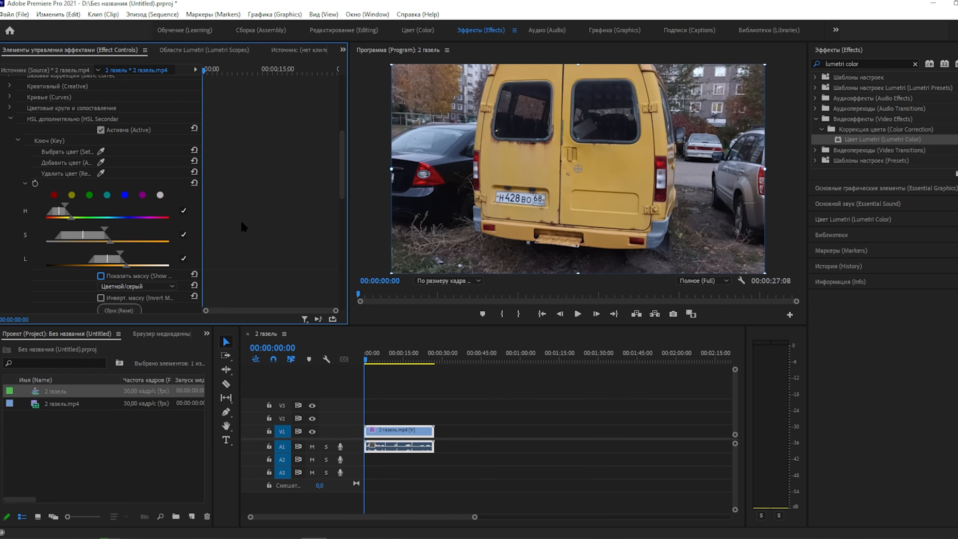
- Switch the mask display on and off repeatedly to examine which parts of the van are still missing from the key
click(101, 276)
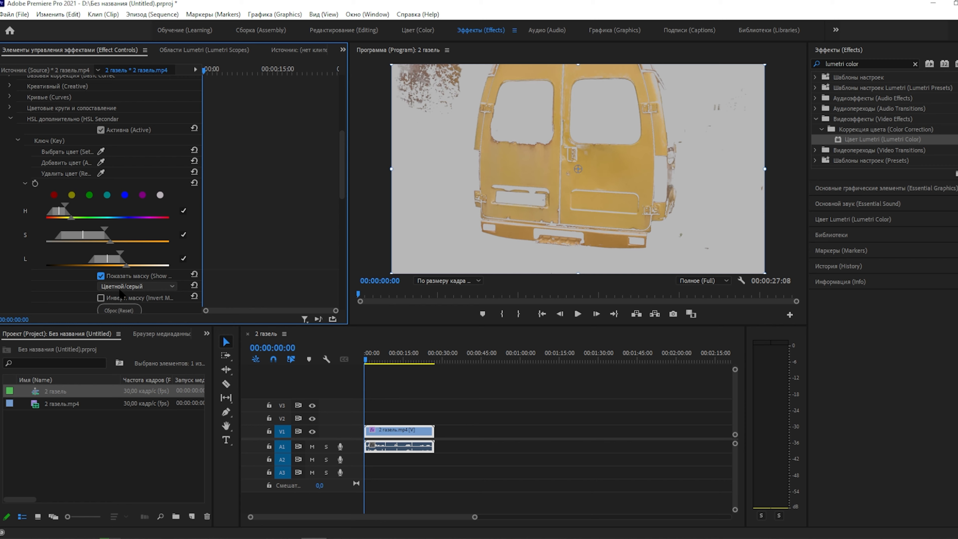
click(101, 276)
click(100, 276)
click(100, 276)
click(100, 276)
click(101, 275)
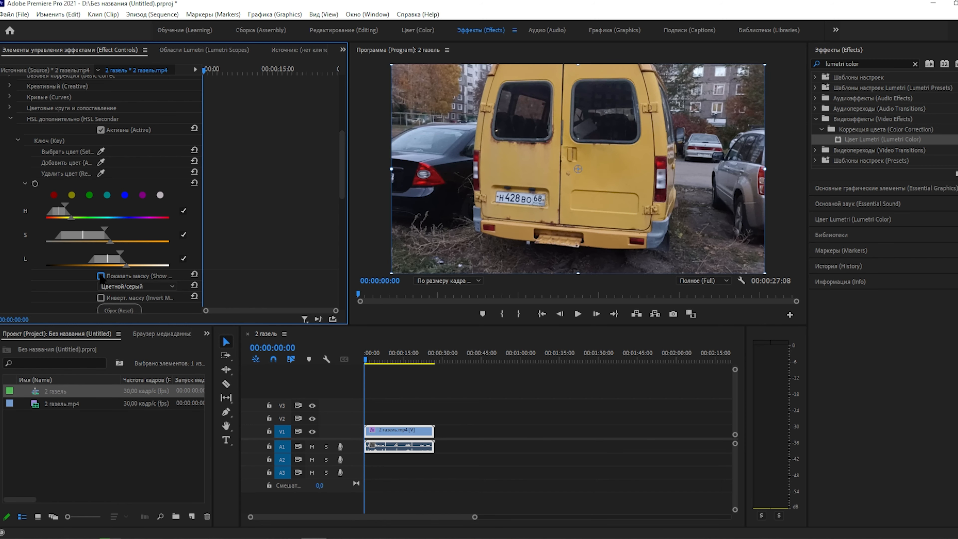
- Show the mask and add two shades from the van's lower door edge and rear bumper to the key
click(100, 276)
click(101, 162)
click(551, 229)
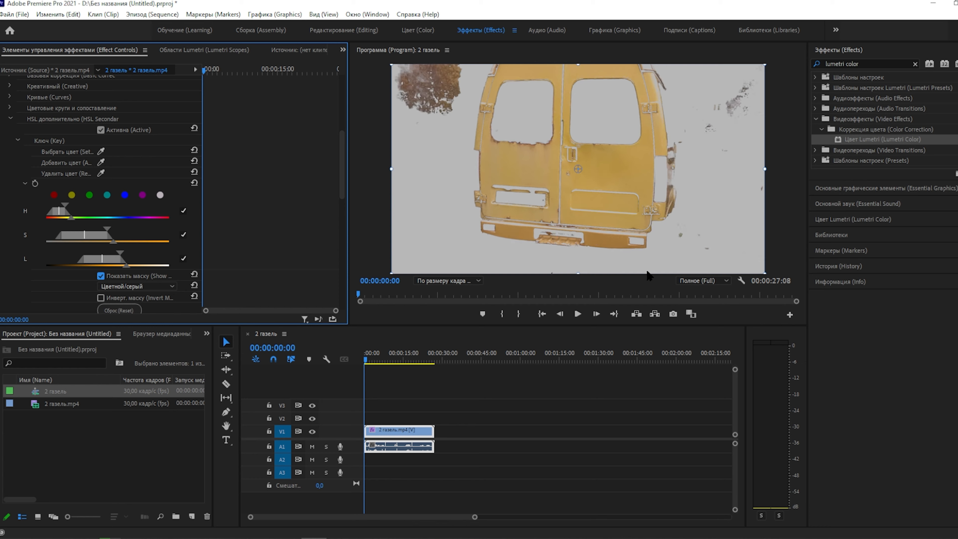
click(101, 162)
click(583, 232)
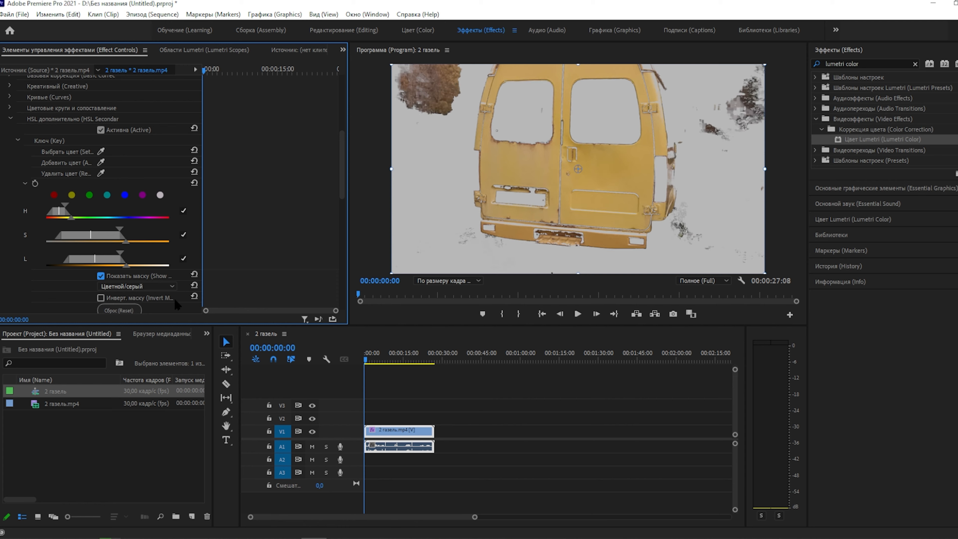
- Alternate between the mask and the original picture to examine the key's coverage of the bumper, roof corners and background
click(101, 276)
click(101, 276)
click(101, 276)
click(101, 276)
click(101, 275)
click(101, 276)
click(101, 275)
click(101, 276)
click(100, 276)
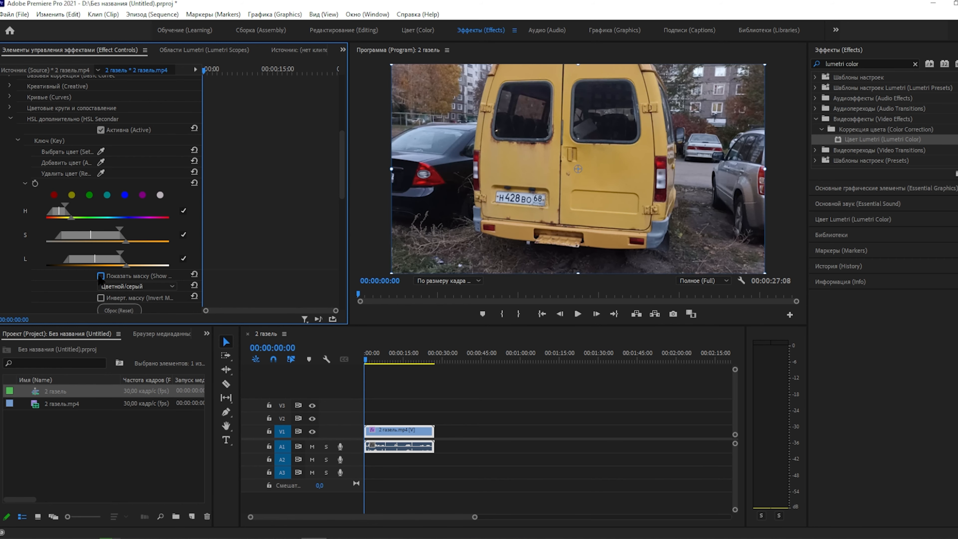
click(101, 276)
click(101, 276)
click(100, 275)
click(101, 275)
click(101, 275)
click(100, 276)
- Add shades from the van's upper left and upper right corners to the key, with the mask shown again
click(101, 163)
click(491, 72)
click(100, 162)
click(648, 67)
click(100, 275)
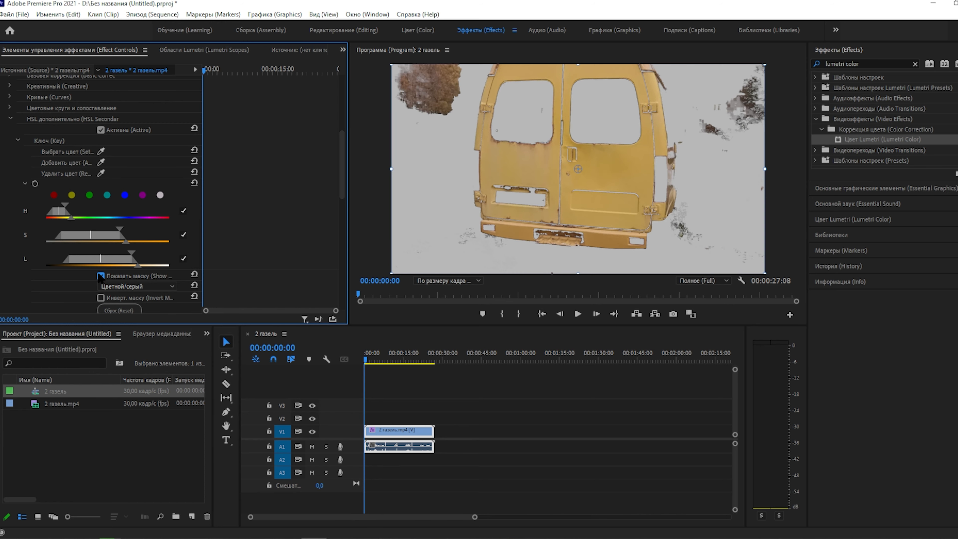
- Narrow the key's lightness, saturation and hue ranges to reduce the background foliage included in the mask
scroll(114, 270, down, 1)
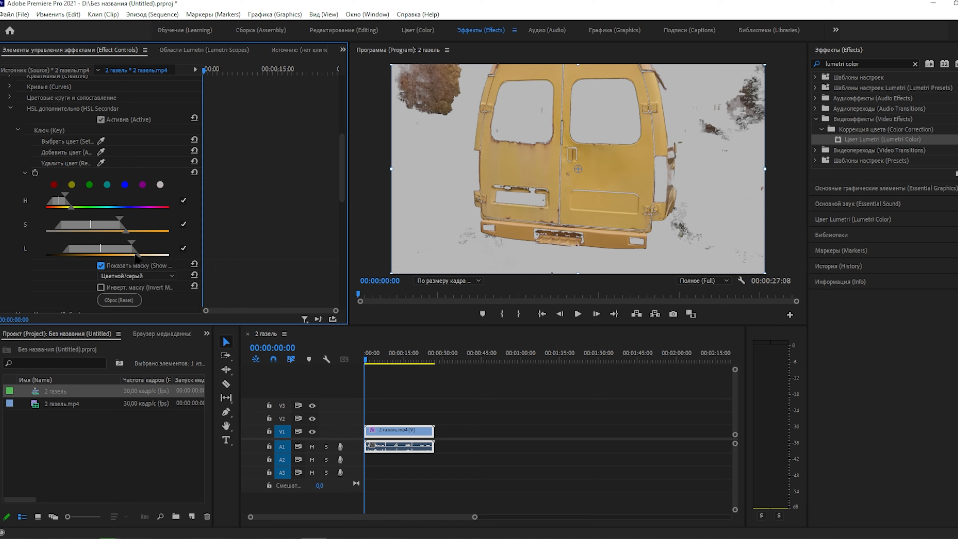
drag(137, 257, 154, 257)
drag(147, 258, 130, 246)
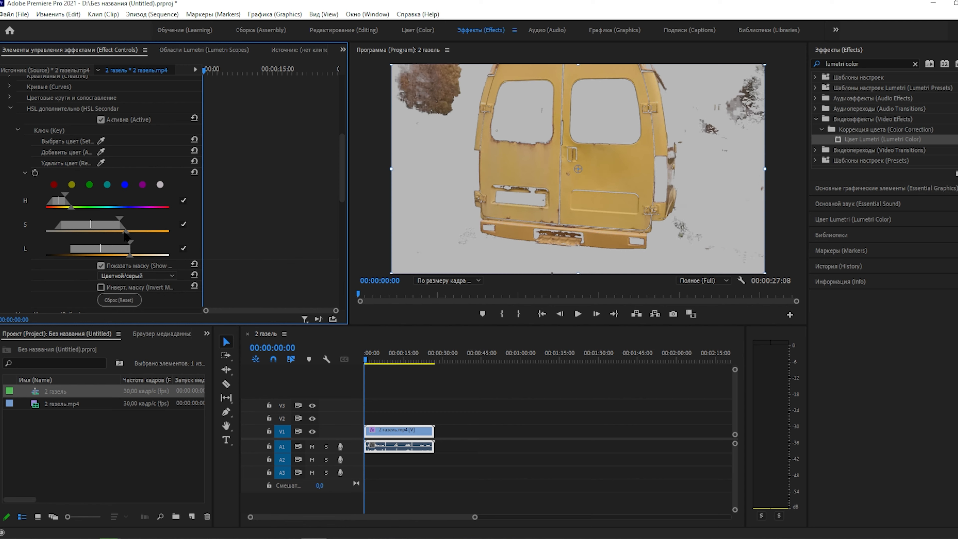
drag(124, 232, 62, 194)
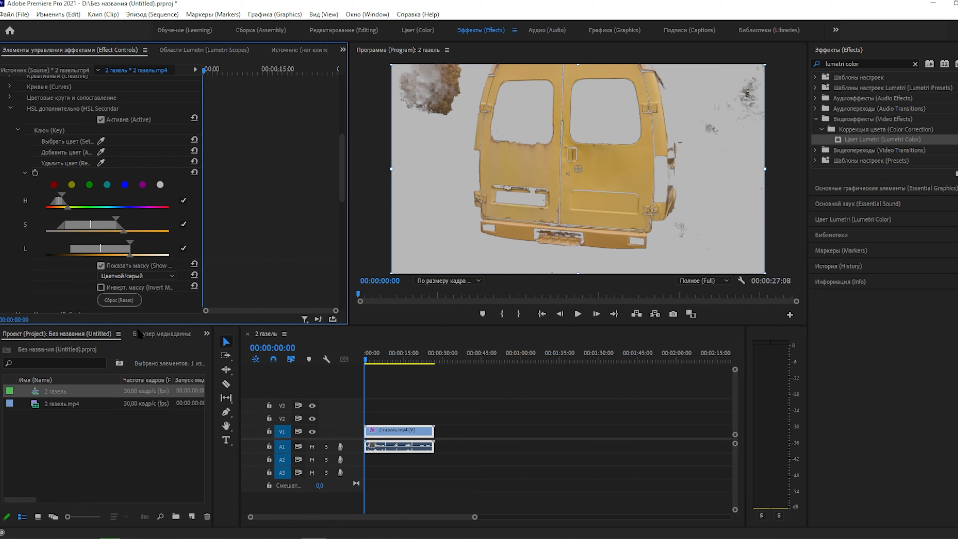
- Change the mask display mode to White/Black (Белый/черный), check the mask, and hide it
click(140, 281)
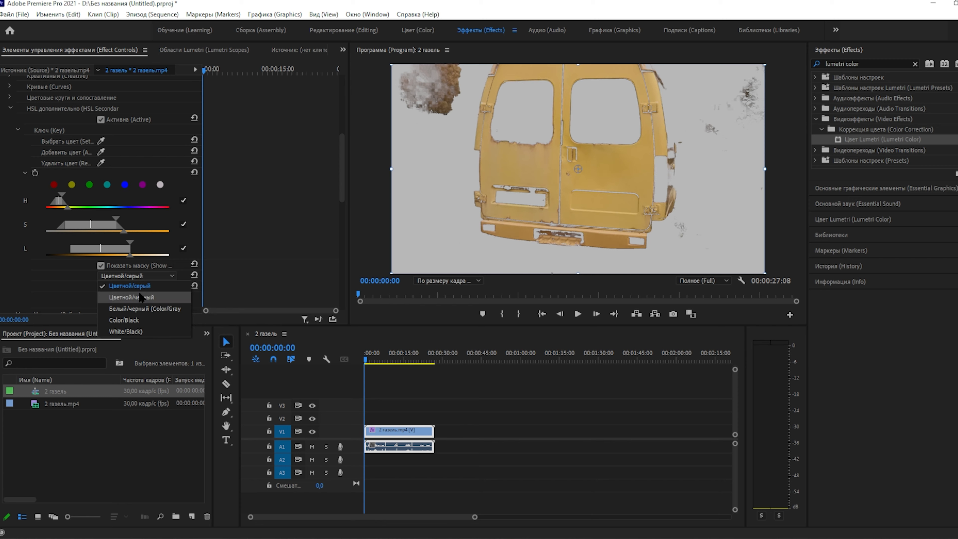
click(120, 315)
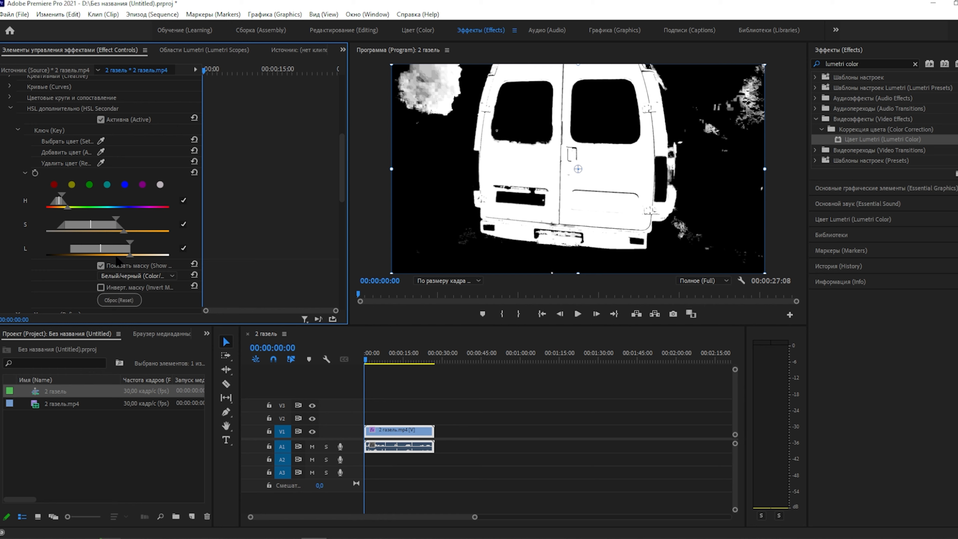
click(101, 265)
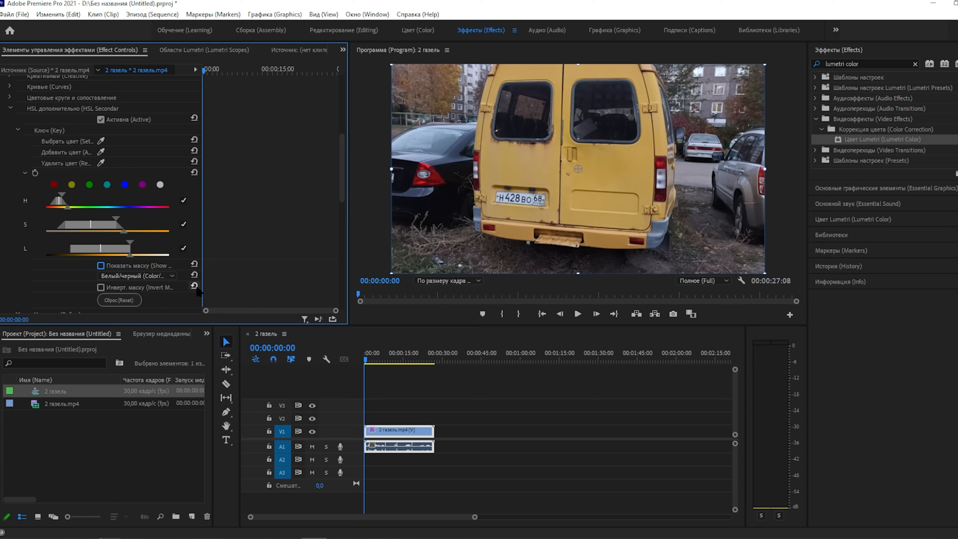
- Shift the HSL Secondary correction colour wheel from its centre towards yellow-green to recolour the van
scroll(112, 206, down, 3)
scroll(111, 199, down, 8)
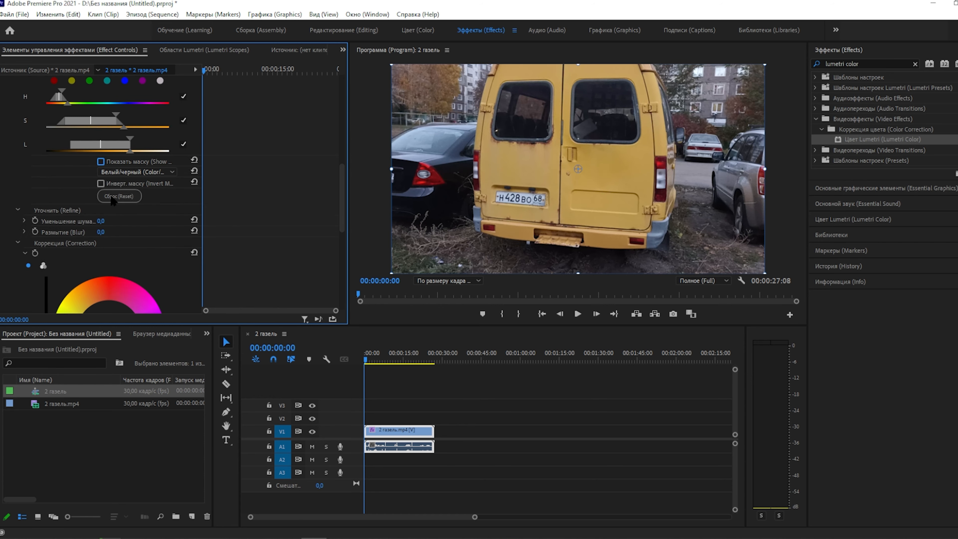
scroll(113, 200, up, 11)
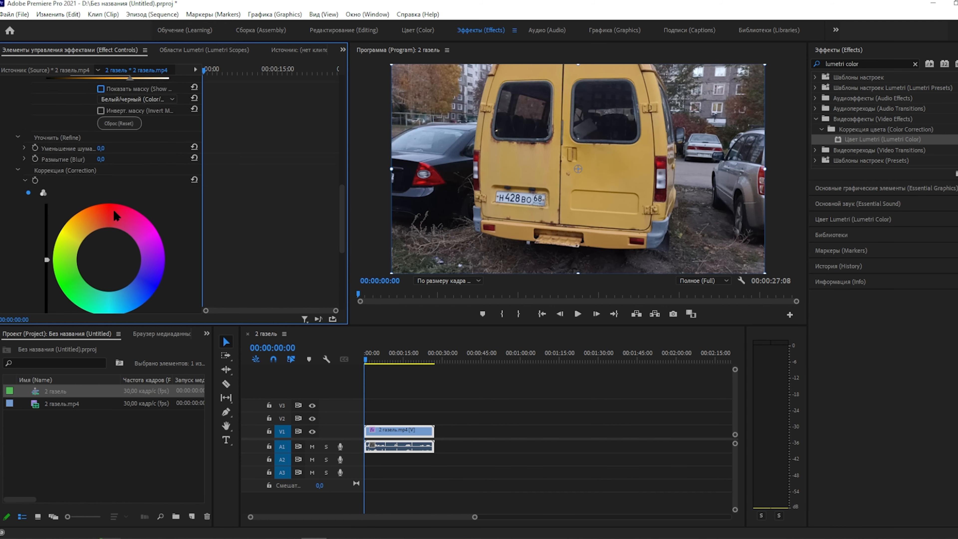
scroll(118, 232, down, 10)
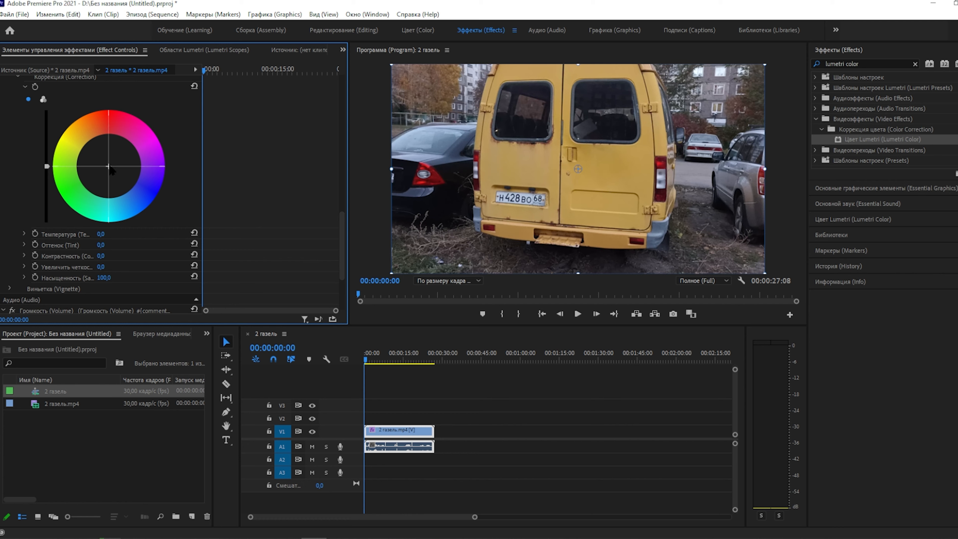
drag(108, 166, 61, 191)
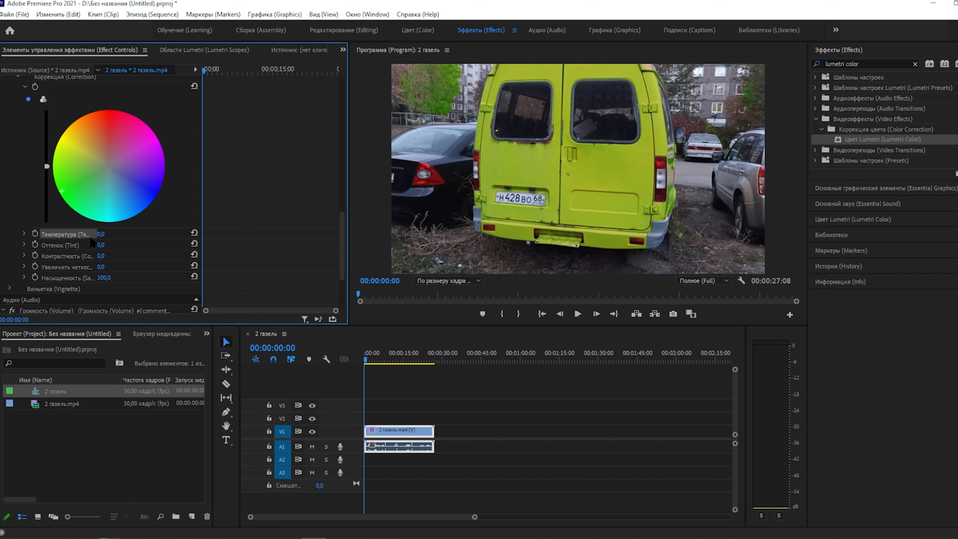
- Set the HSL Secondary correction's temperature to -300, tint to -185, contrast to -27, sharpening to -68 and saturation to 294
drag(101, 234, 68, 234)
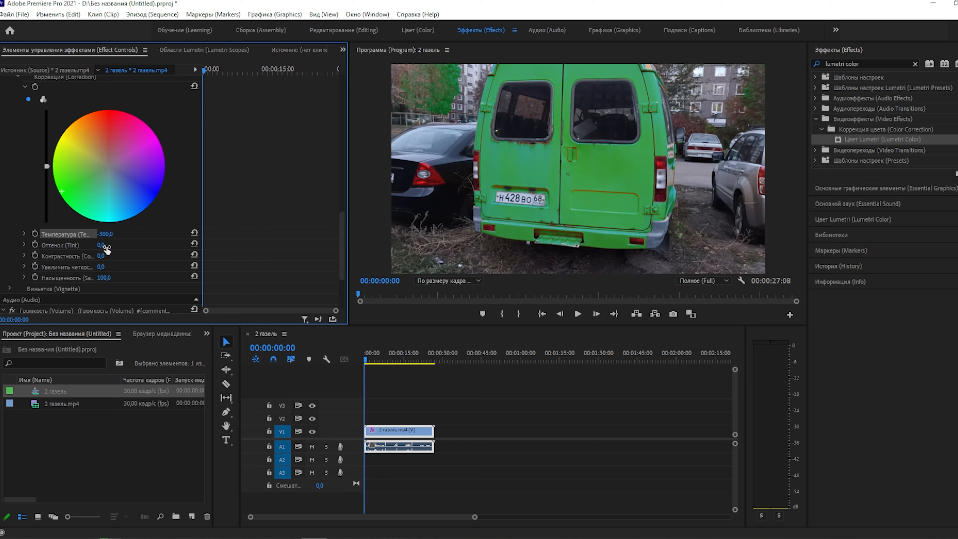
drag(101, 245, 71, 245)
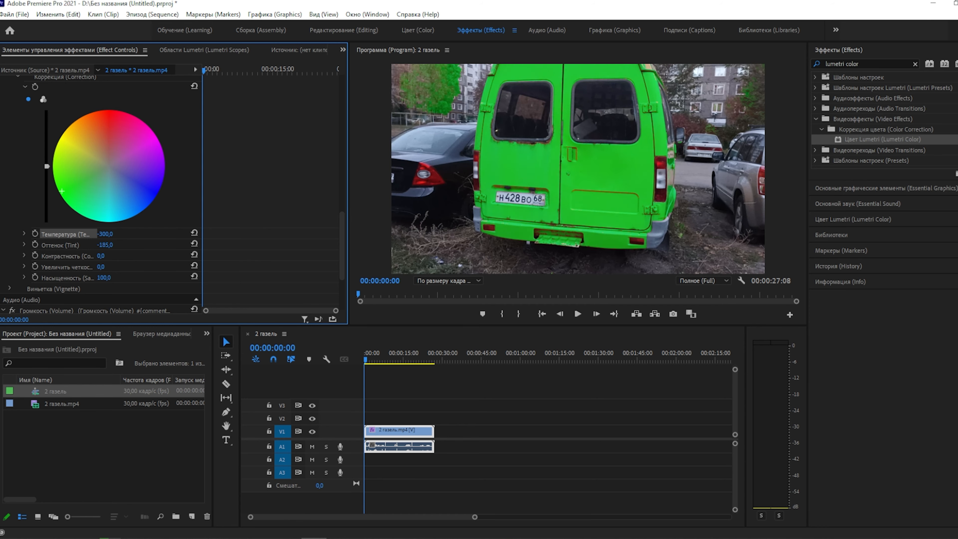
mouse_move(101, 255)
mouse_down()
mouse_move(83, 256)
mouse_move(94, 255)
mouse_up()
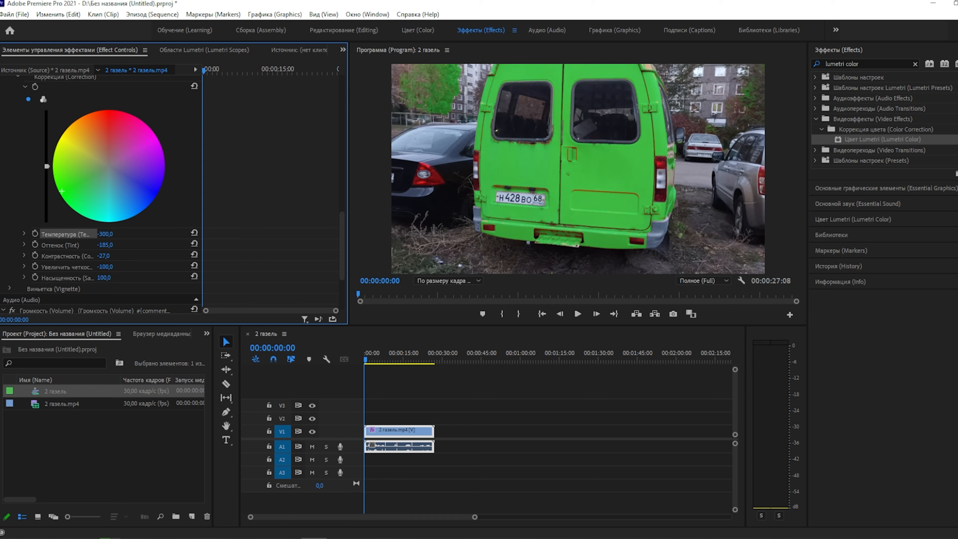
drag(104, 266, 87, 266)
drag(104, 277, 139, 277)
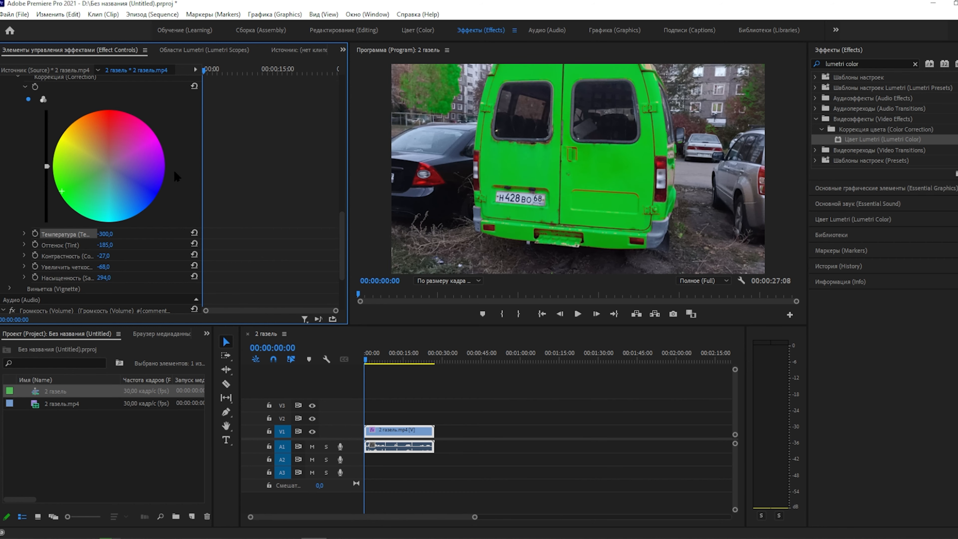
- Add a shade from the upper left edge of the right rear door's recessed lower panel to the key
scroll(176, 177, up, 3)
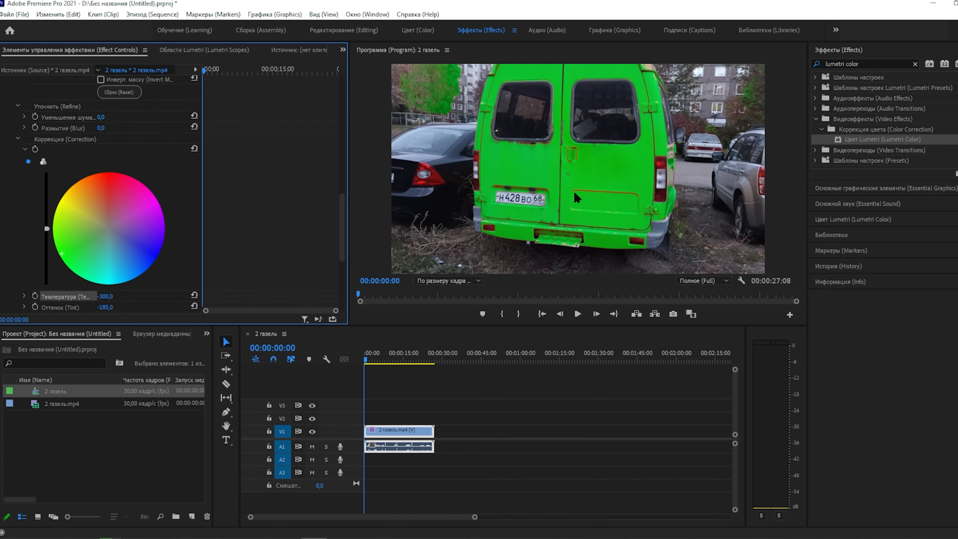
scroll(113, 162, up, 10)
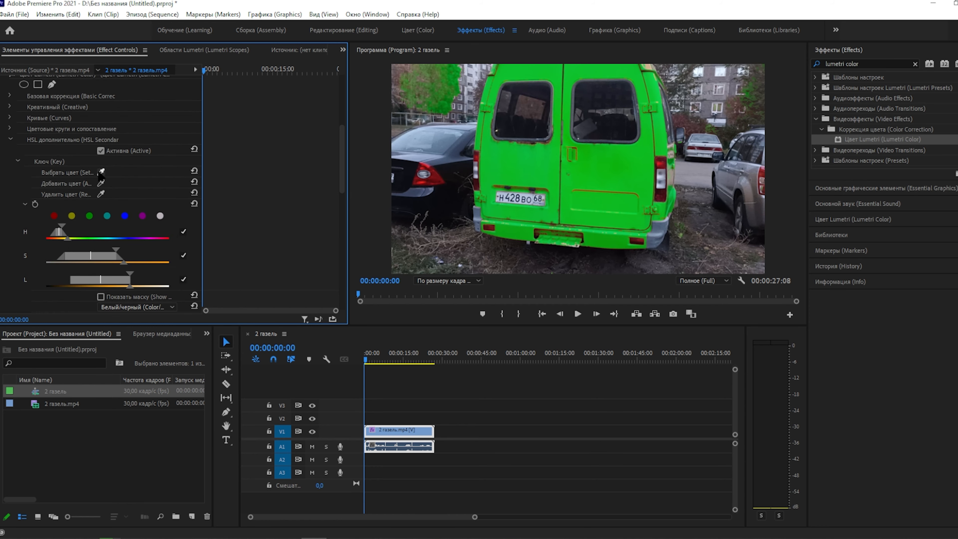
click(101, 183)
click(581, 189)
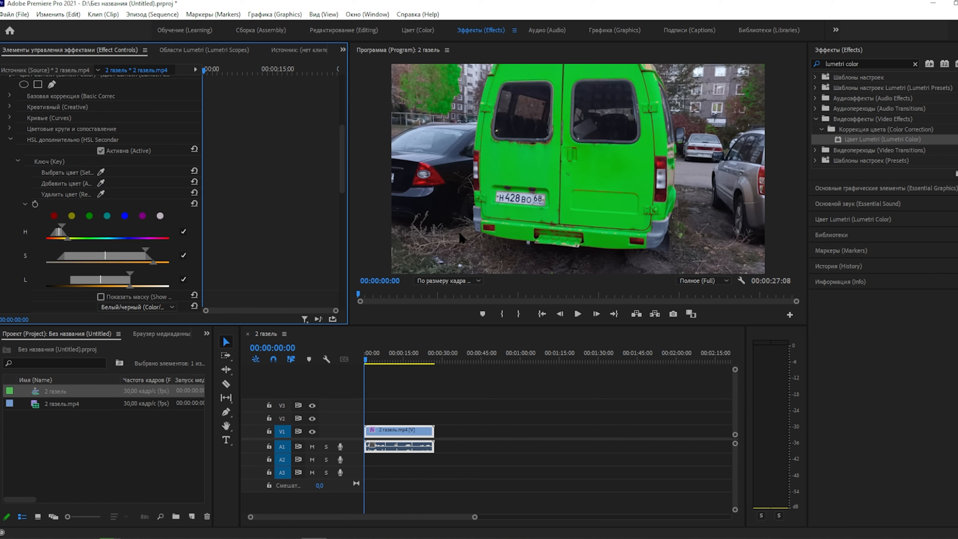
- Add the remaining reddish shade along the upper groove of the right door's recessed panel to the key
click(440, 281)
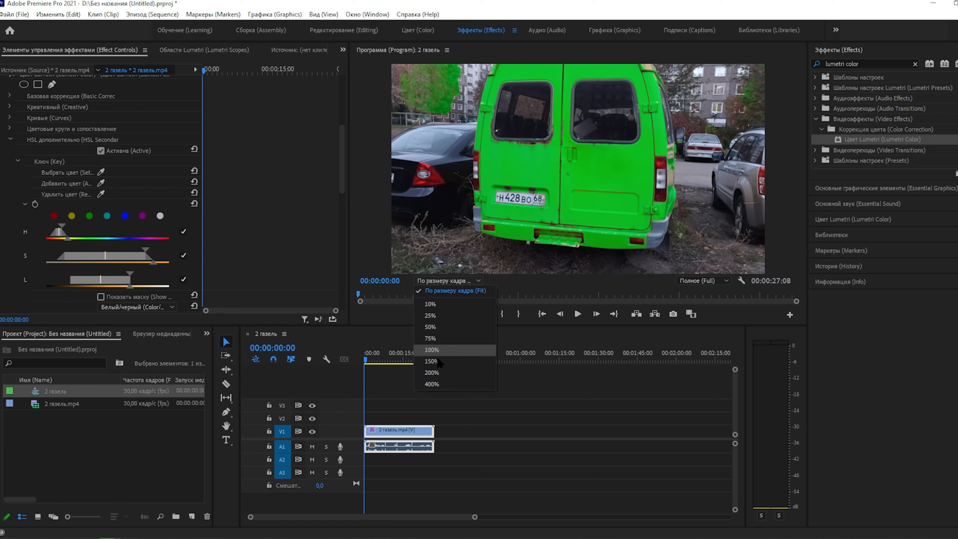
click(438, 373)
click(443, 281)
click(437, 363)
drag(803, 158, 803, 177)
drag(564, 273, 587, 272)
click(101, 193)
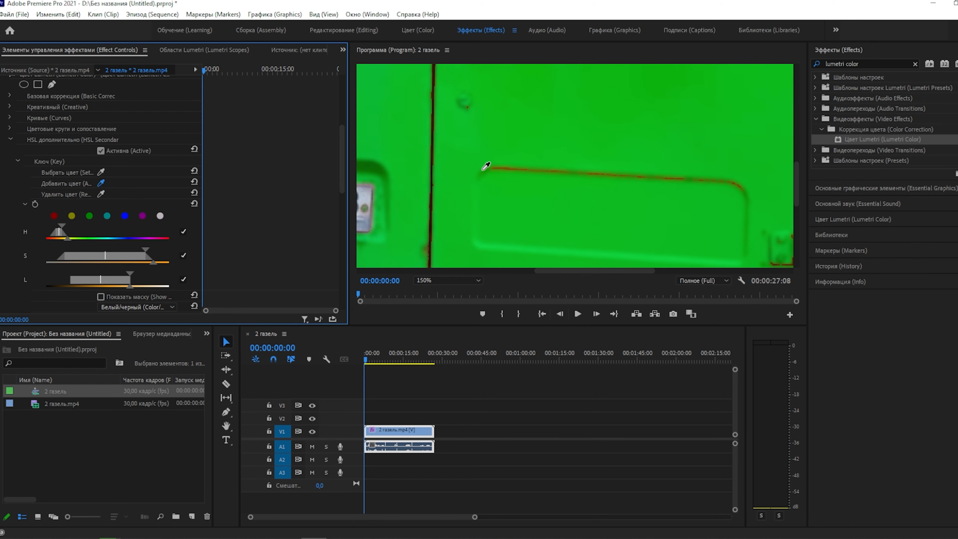
click(499, 165)
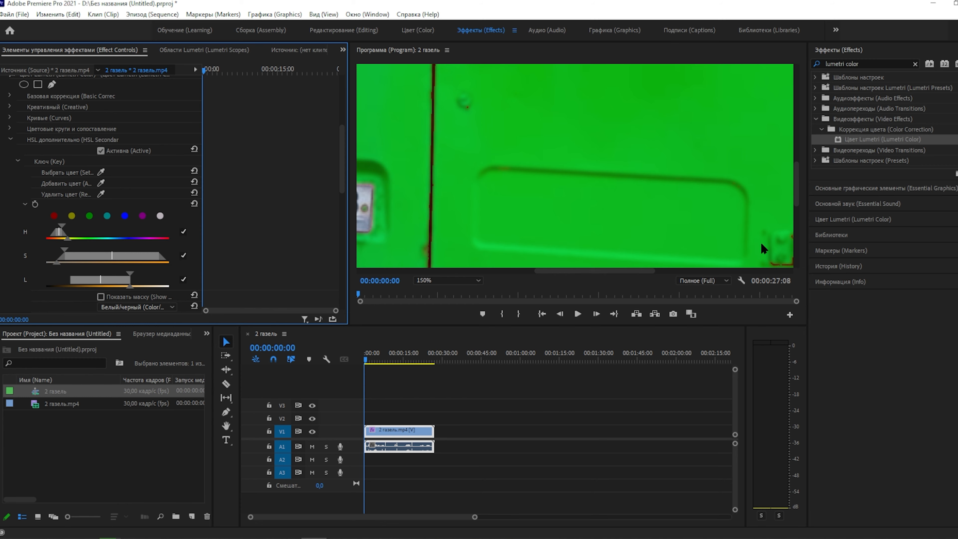
- Add two shades from the van's rear bumper area to the key, one near the middle and one further right
drag(799, 187, 795, 226)
drag(604, 270, 501, 272)
drag(796, 215, 790, 83)
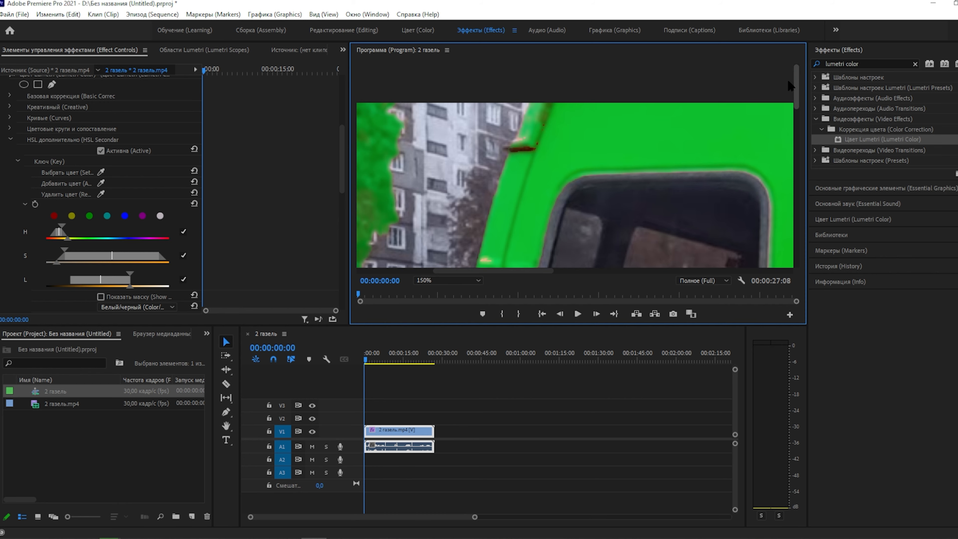
click(443, 280)
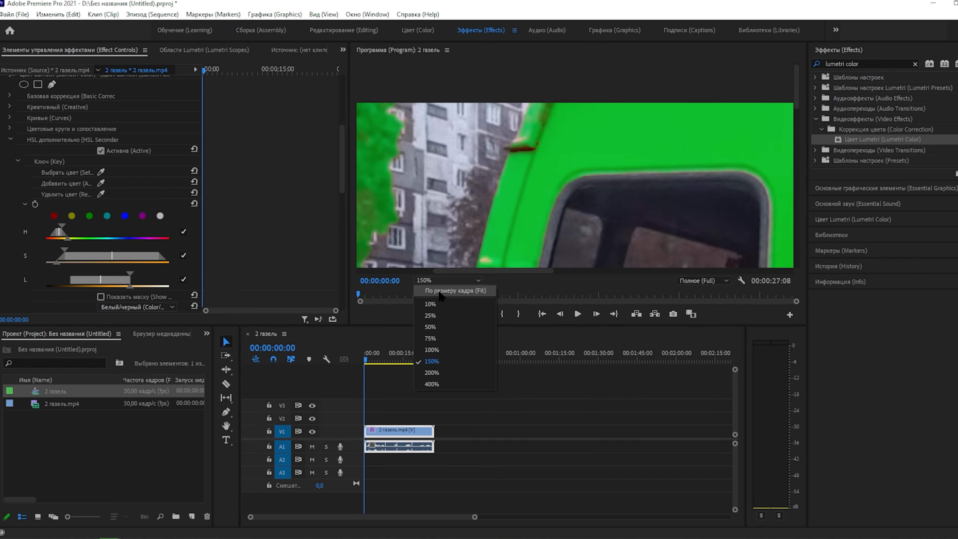
click(440, 292)
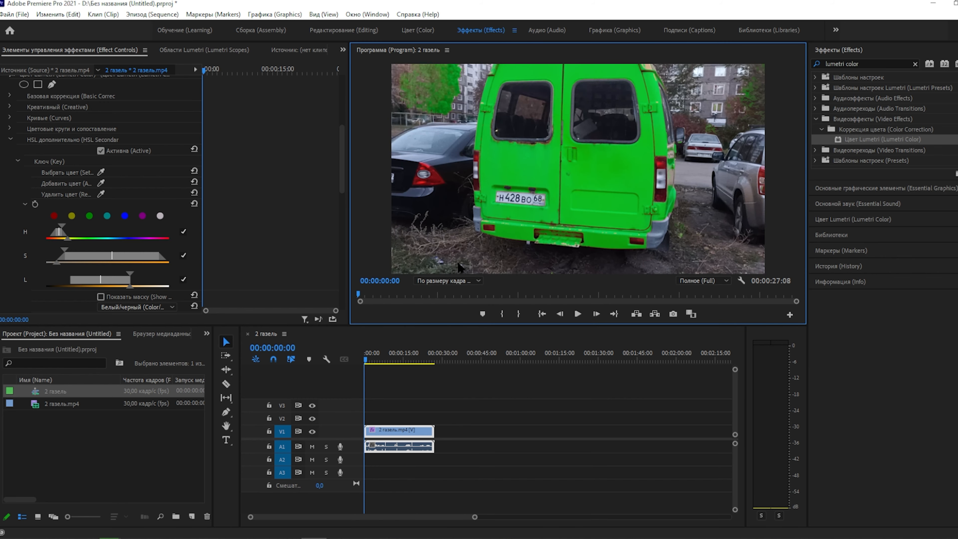
click(124, 215)
click(99, 184)
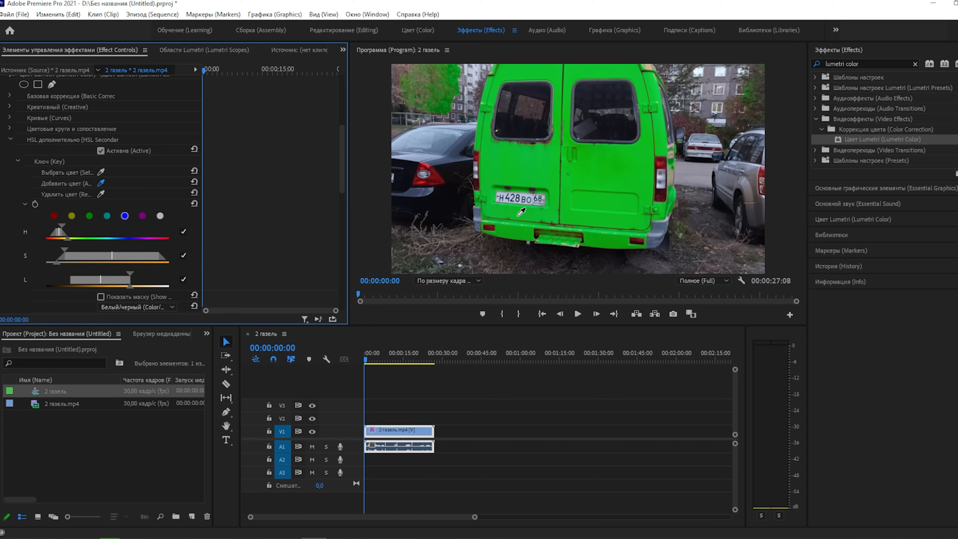
click(537, 231)
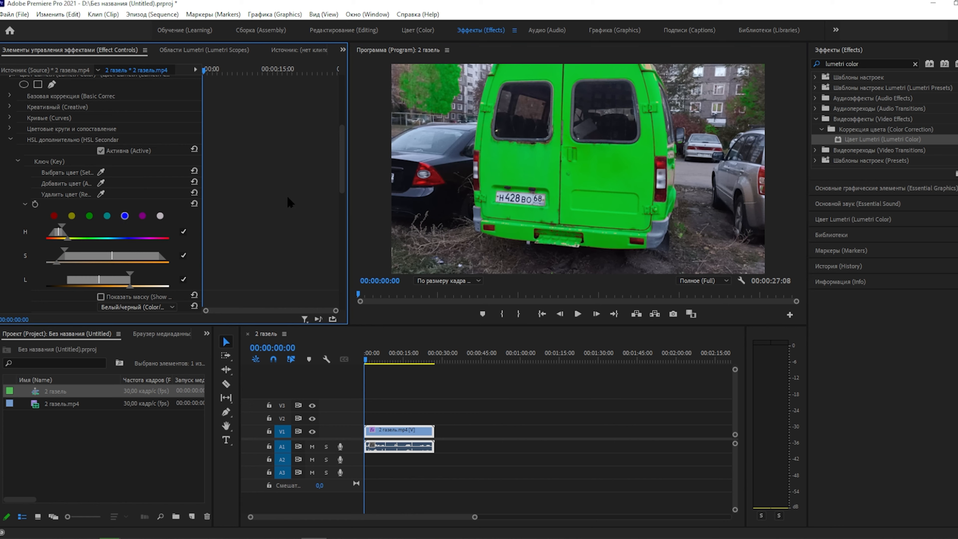
click(101, 183)
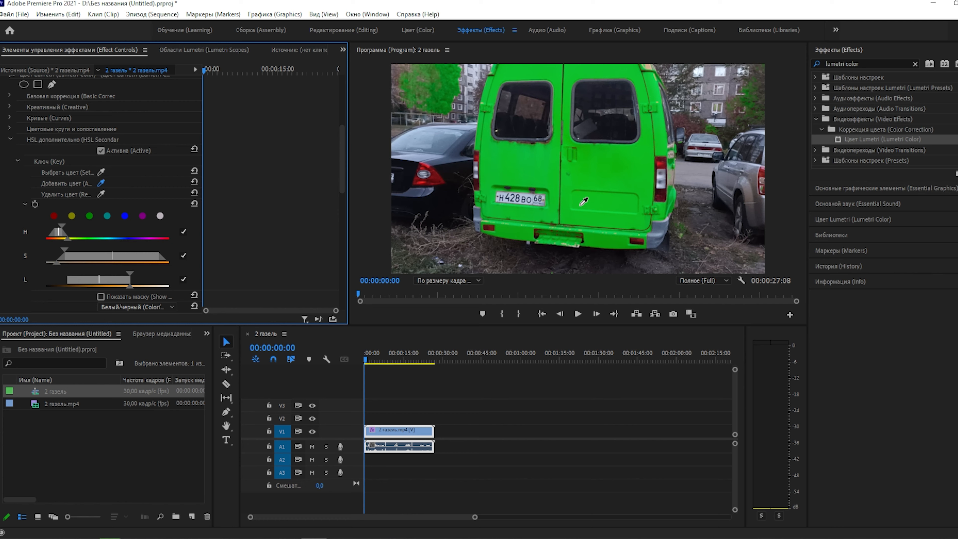
click(582, 236)
- Draw a closed free-form mask for the Lumetri Color effect loosely around the van, excluding the trees in the background
scroll(109, 218, up, 3)
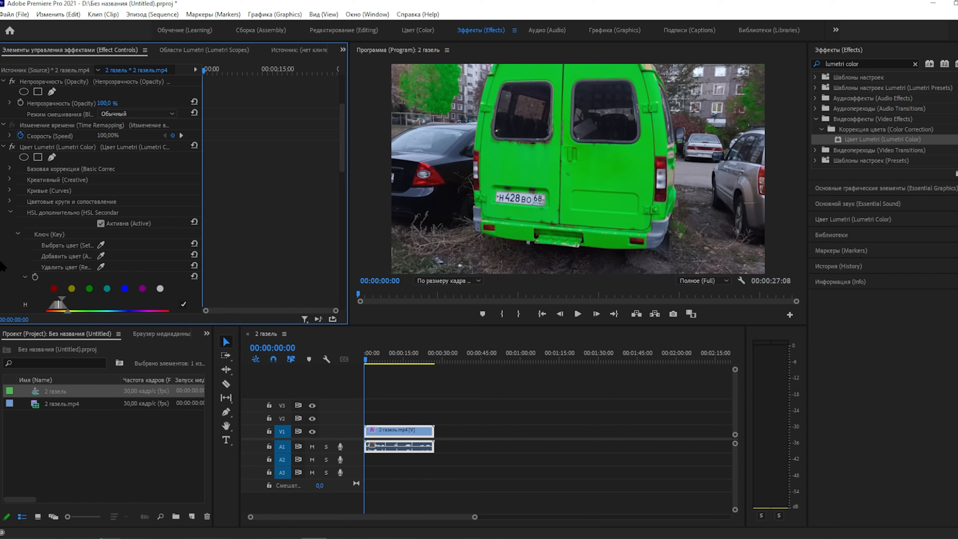
click(52, 156)
click(493, 97)
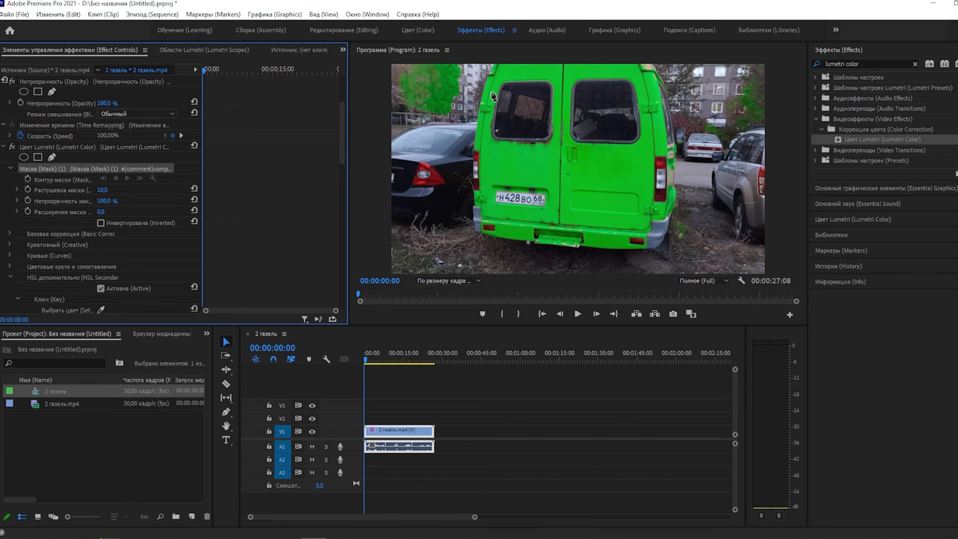
click(472, 67)
click(457, 117)
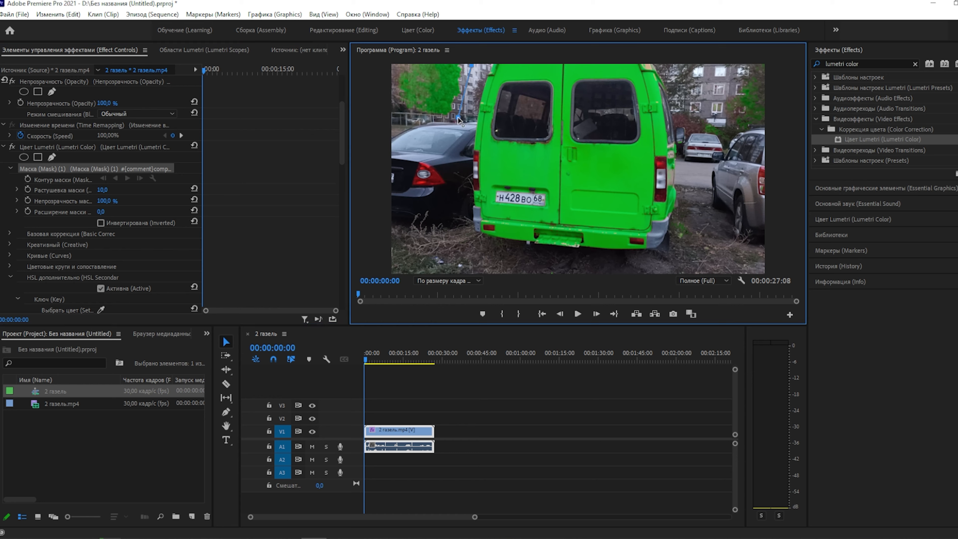
click(450, 177)
click(452, 222)
click(467, 246)
click(507, 254)
click(559, 262)
click(599, 265)
click(630, 263)
click(658, 261)
click(673, 246)
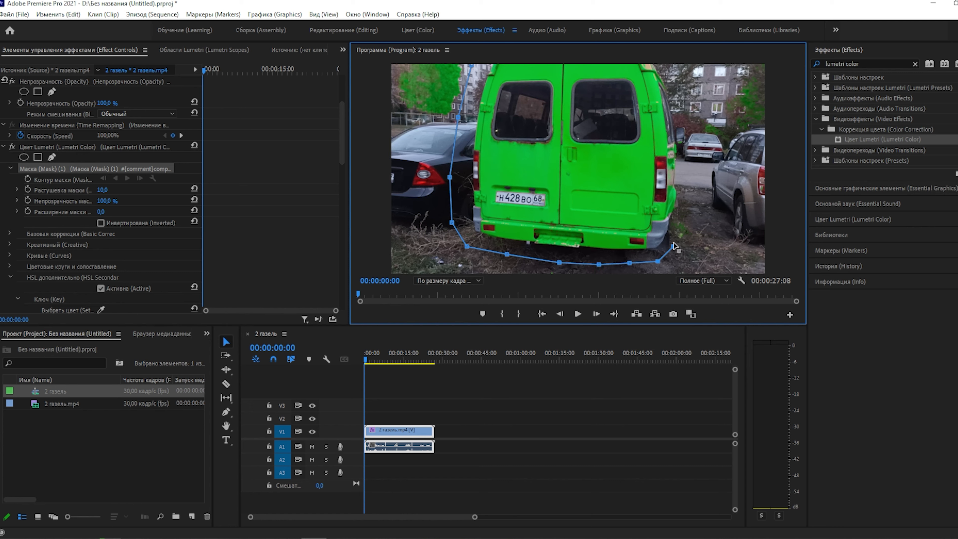
click(676, 229)
click(681, 212)
click(686, 187)
click(688, 166)
click(685, 135)
click(683, 106)
click(678, 81)
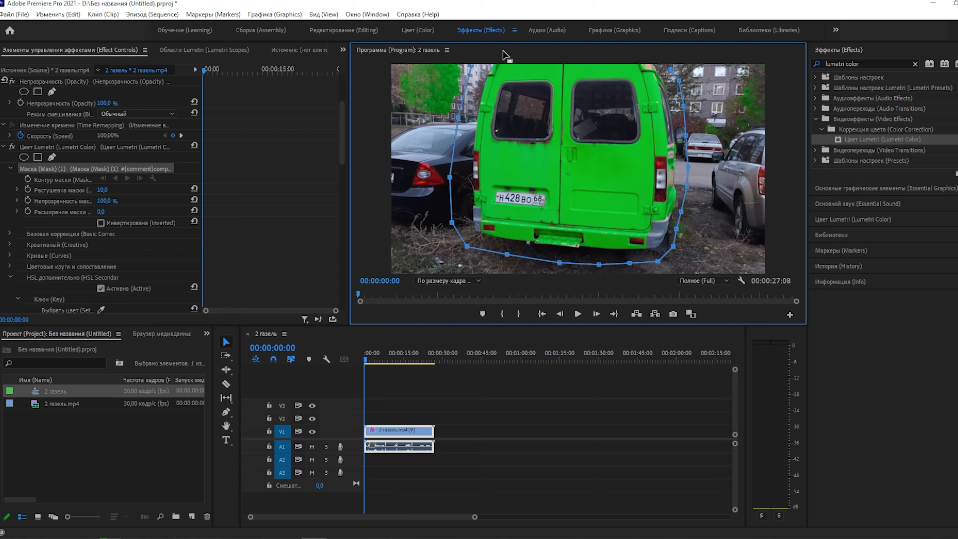
click(472, 66)
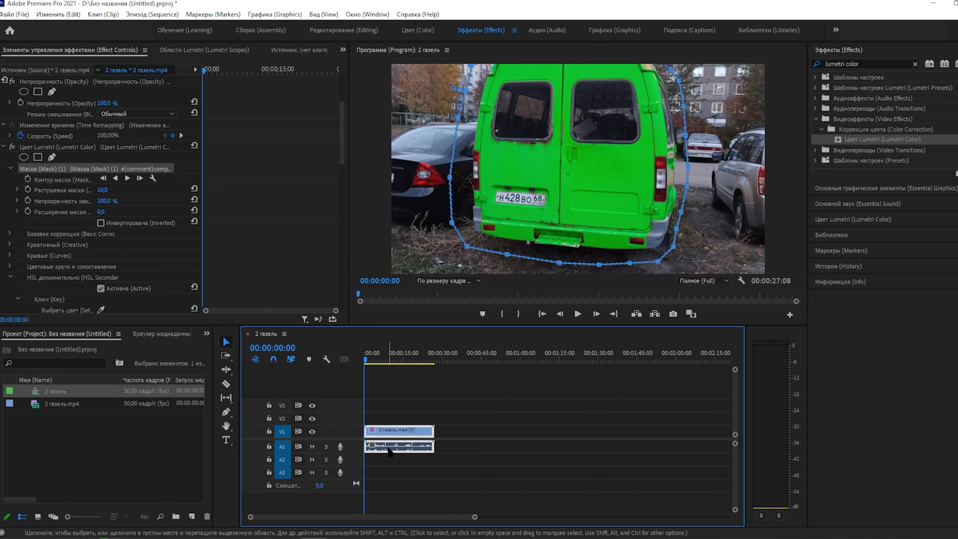
- Unlink the clip's video and audio and delete the audio from track A1
right_click(396, 432)
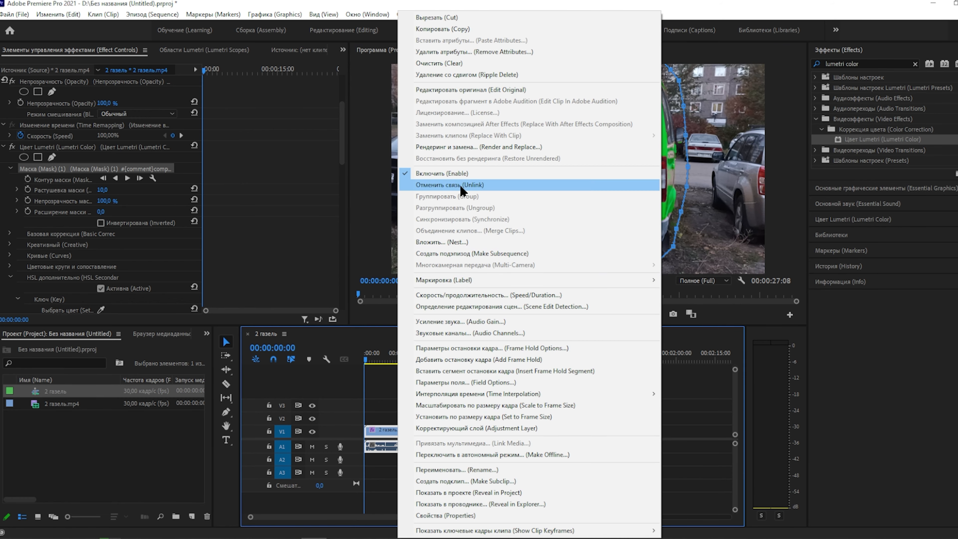
click(449, 185)
click(398, 447)
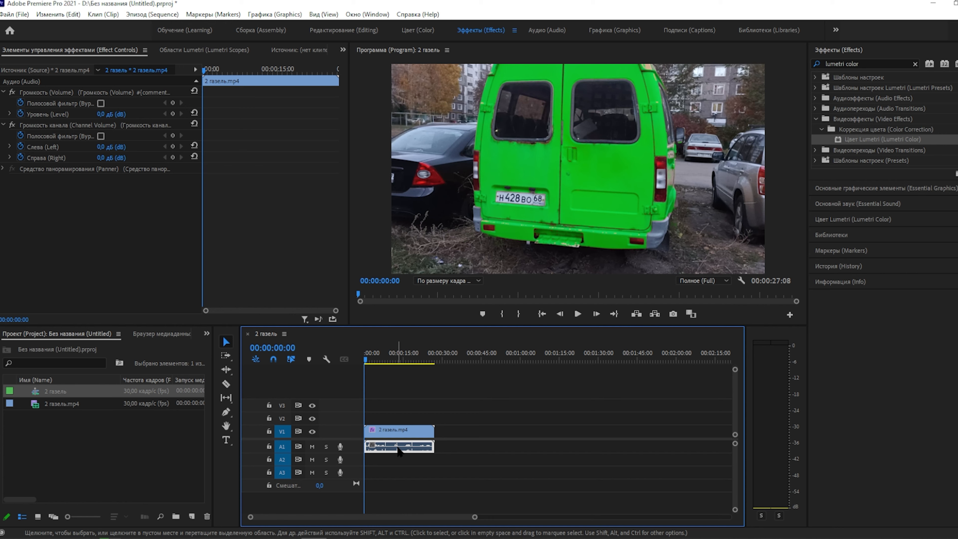
key(Delete)
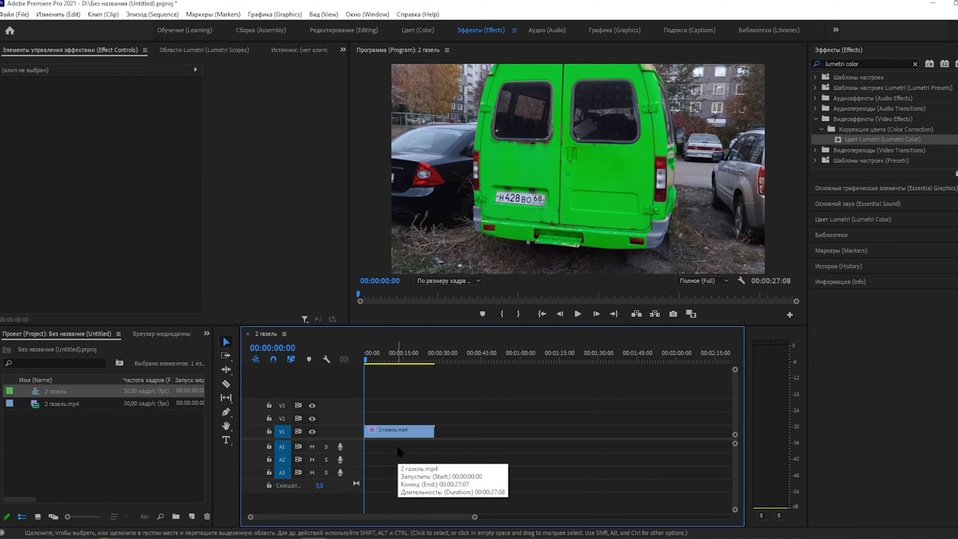
- Select the video clip and play it to about 00:00:09:04 to check the recoloured van in motion
click(396, 431)
click(574, 317)
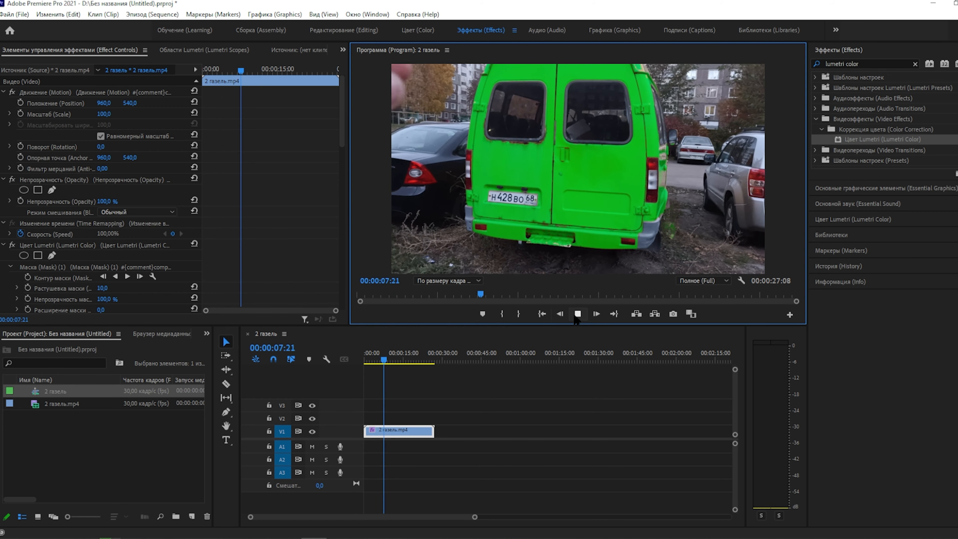
click(574, 316)
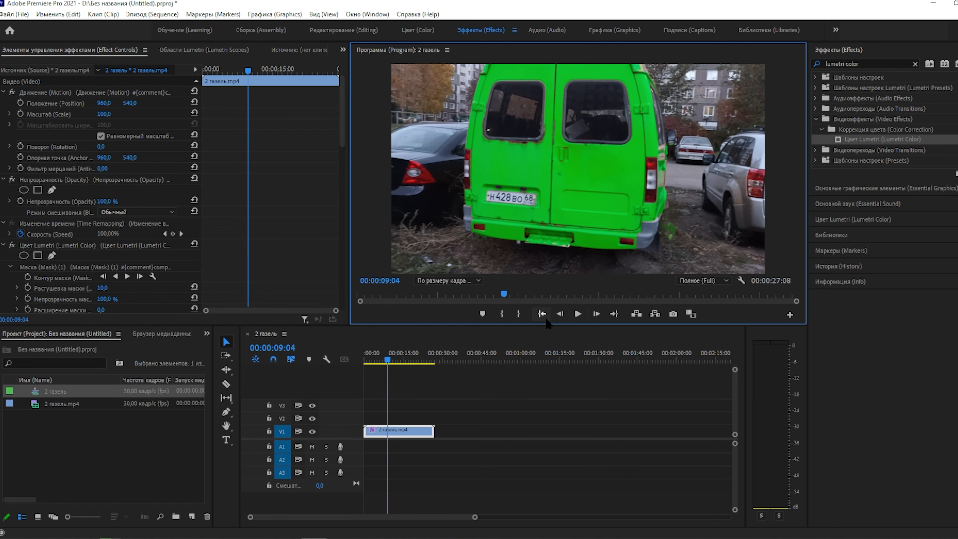
- Go back frame by frame to 00:00:08:07 and replay the passage to examine the hand moving in front of the van
click(561, 313)
click(561, 313)
click(560, 313)
click(561, 313)
click(560, 313)
click(561, 313)
click(561, 313)
click(560, 314)
click(560, 314)
click(560, 313)
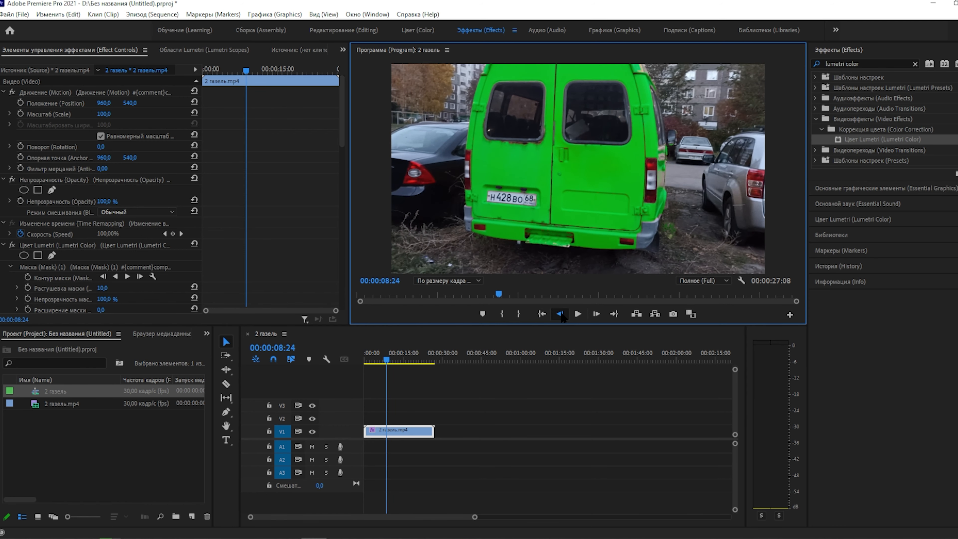
click(561, 314)
click(560, 314)
click(560, 313)
click(560, 313)
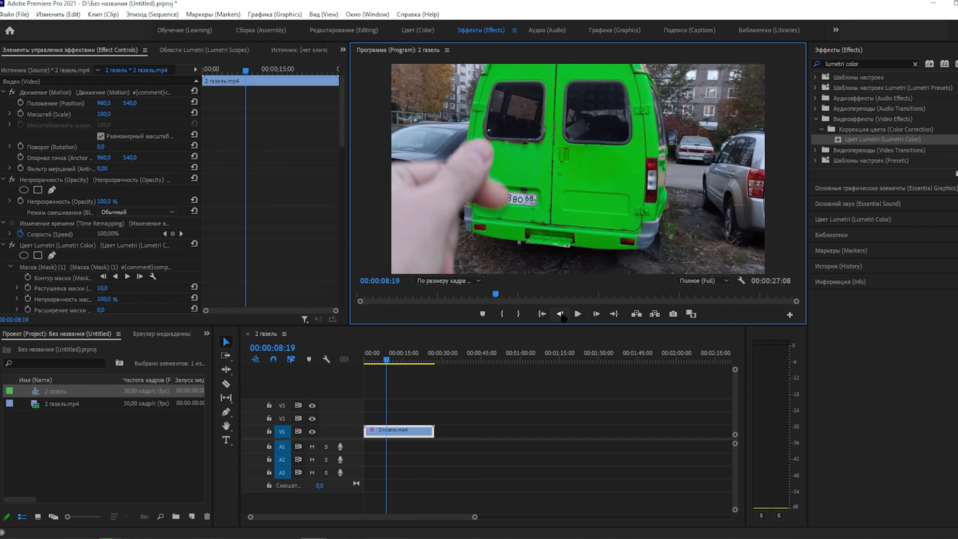
click(560, 314)
click(560, 313)
click(561, 313)
click(561, 314)
click(561, 313)
click(561, 314)
click(561, 314)
click(561, 314)
click(560, 314)
click(561, 314)
click(561, 314)
click(561, 314)
click(561, 313)
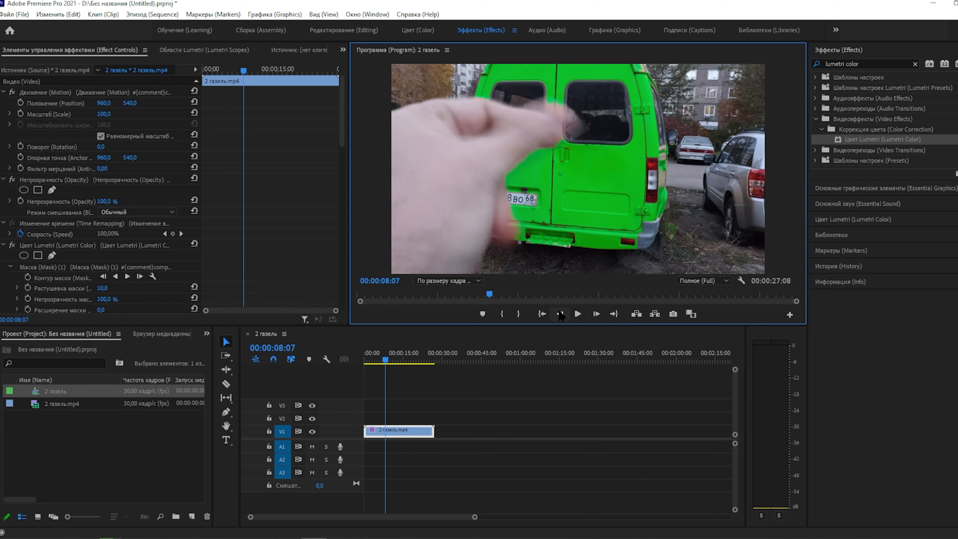
click(576, 314)
click(576, 314)
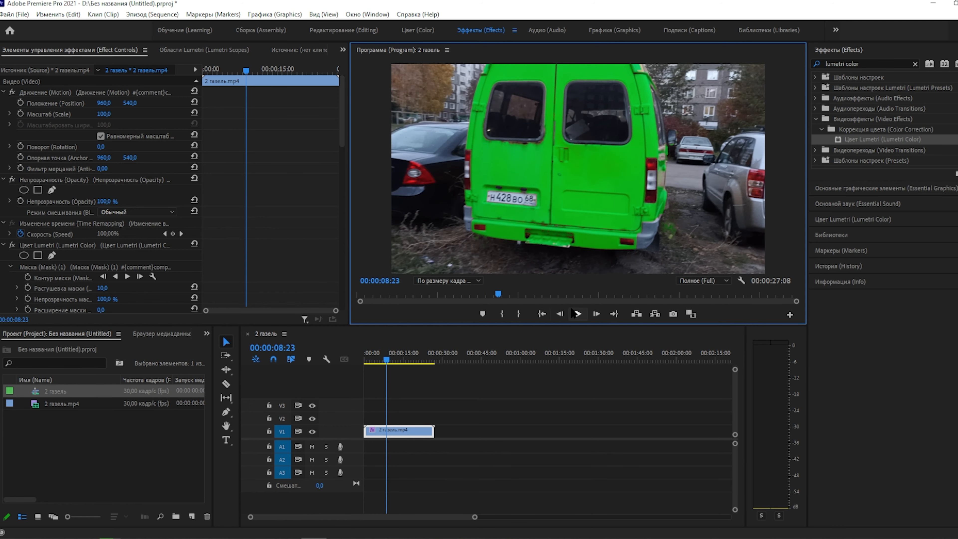
- Step back frame by frame to 00:00:07:25 and replay to about 00:00:08:15 to examine the hand passing in front of the van
click(561, 315)
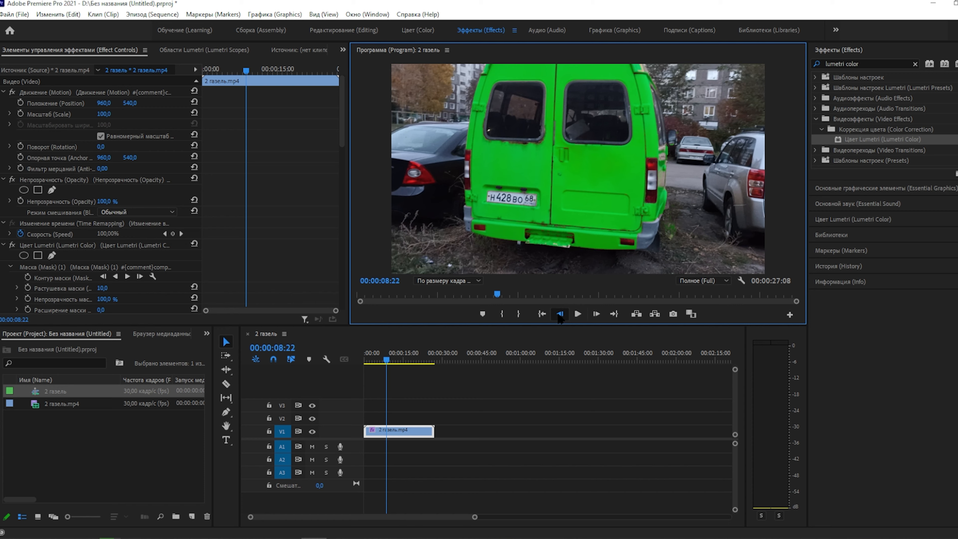
click(560, 317)
click(560, 317)
click(560, 317)
click(561, 317)
click(560, 317)
click(561, 317)
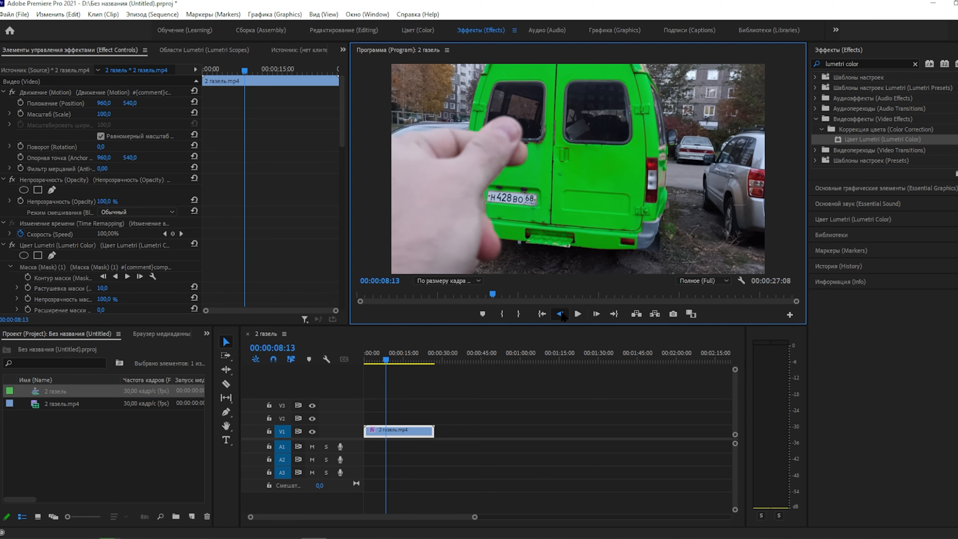
click(562, 317)
click(562, 316)
click(560, 315)
click(561, 314)
click(560, 315)
click(560, 314)
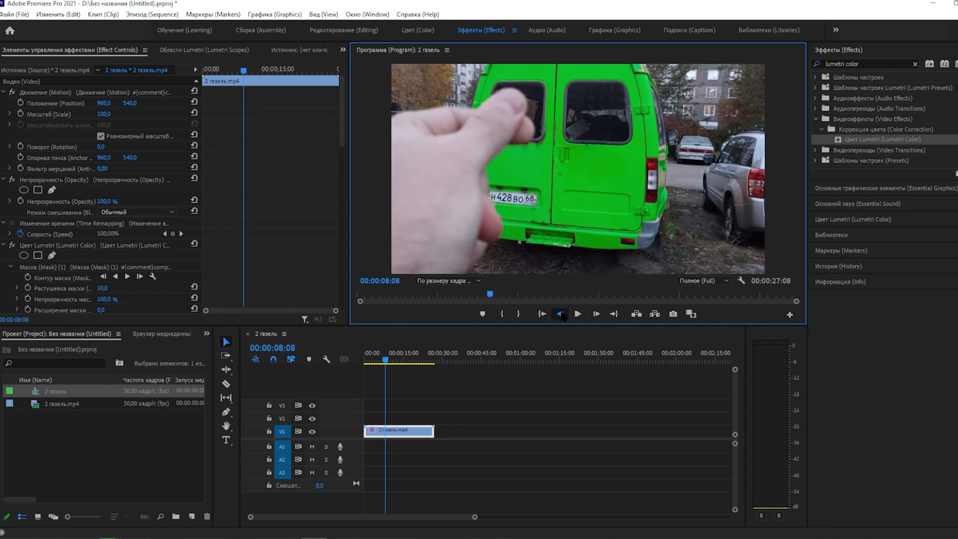
click(561, 314)
click(560, 315)
click(560, 315)
click(561, 315)
click(560, 314)
click(561, 315)
click(560, 315)
click(560, 315)
click(560, 315)
click(561, 315)
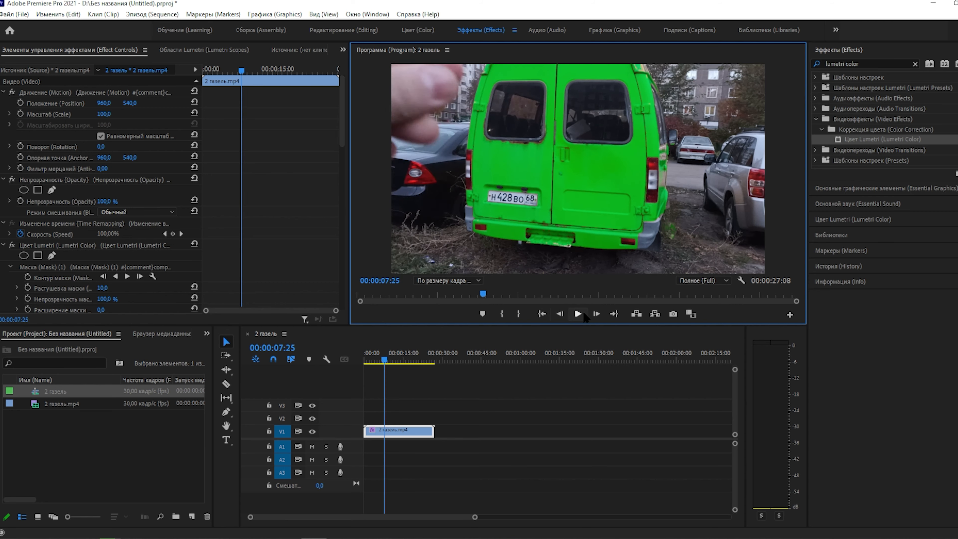
click(577, 315)
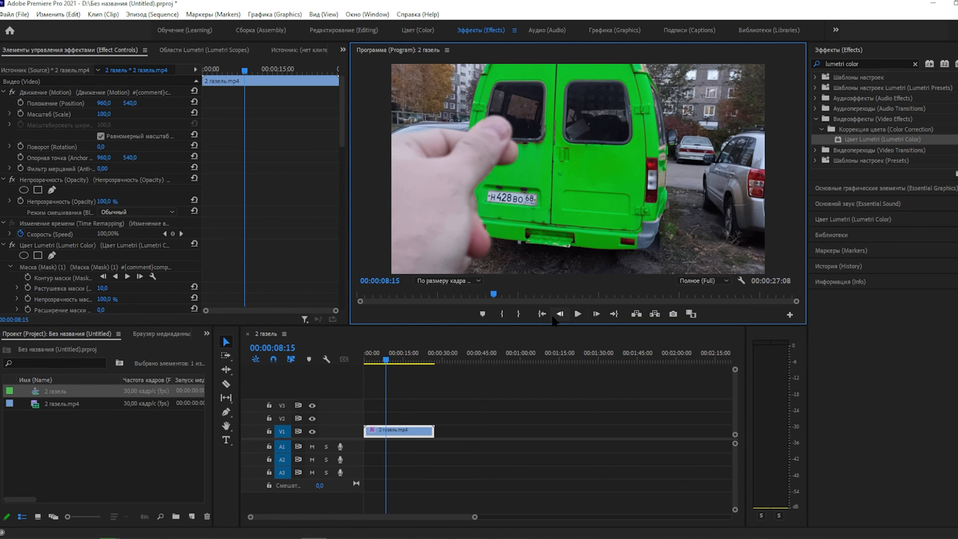
- Go back to 00:00:08:08, where the hand covers part of the van, and split the video clip on V1 there
click(560, 315)
click(560, 315)
click(561, 315)
click(561, 315)
click(560, 315)
click(561, 315)
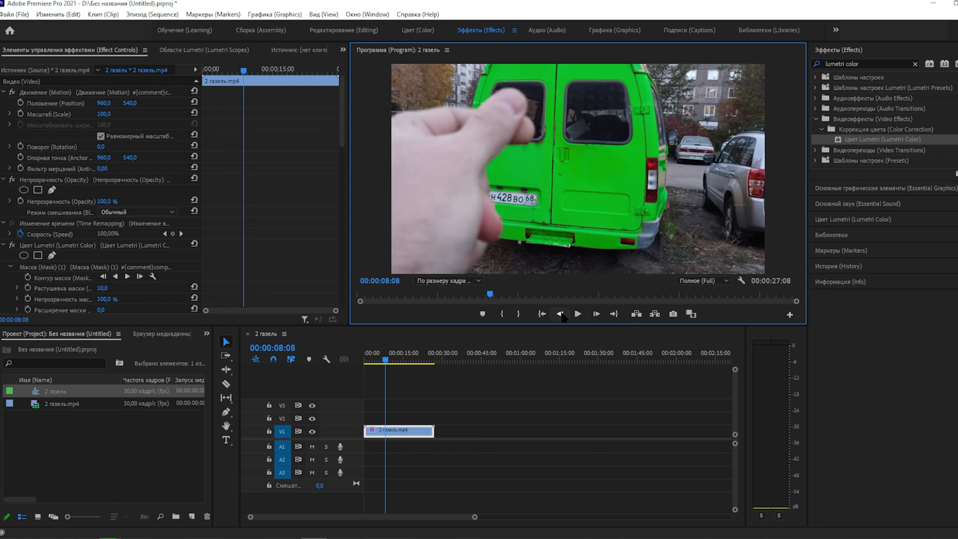
click(561, 315)
click(560, 315)
click(595, 314)
click(227, 384)
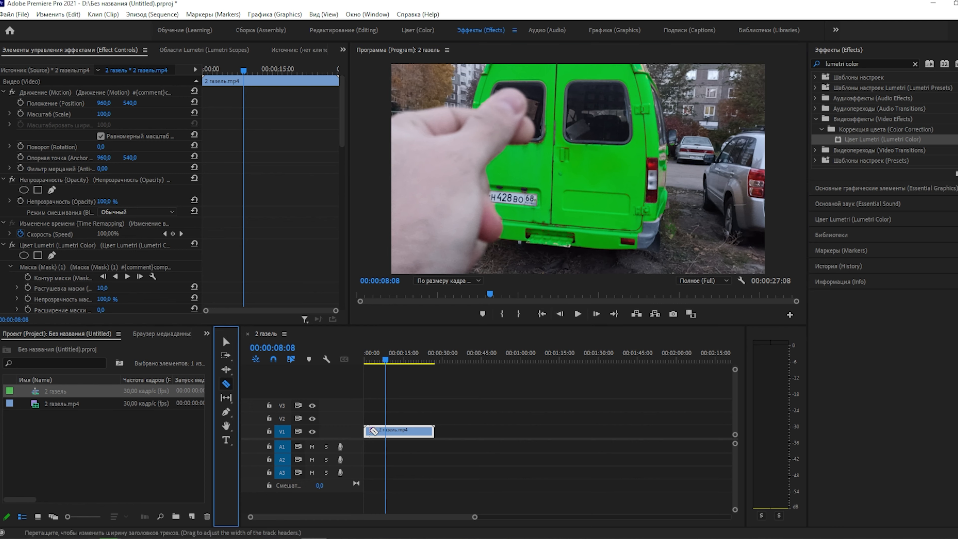
click(388, 430)
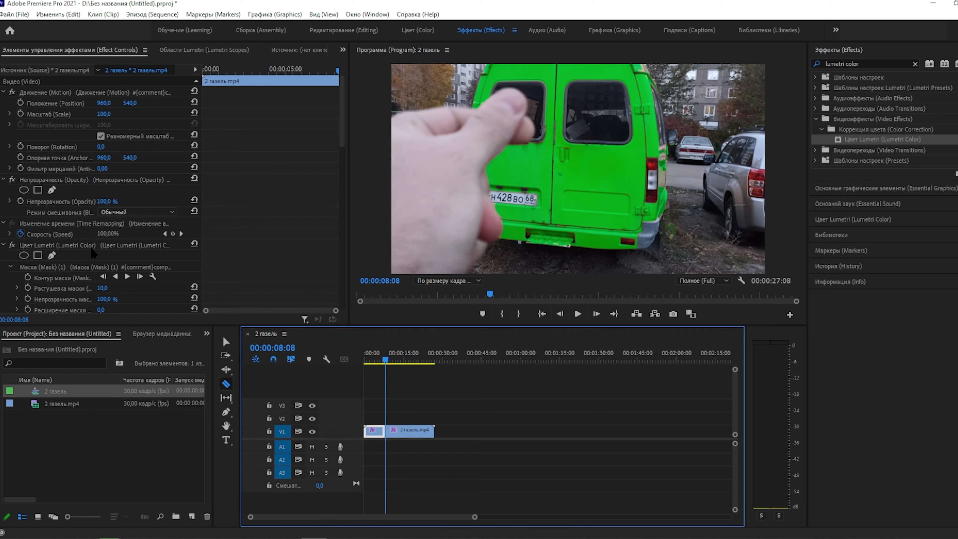
scroll(108, 255, down, 3)
scroll(108, 252, down, 10)
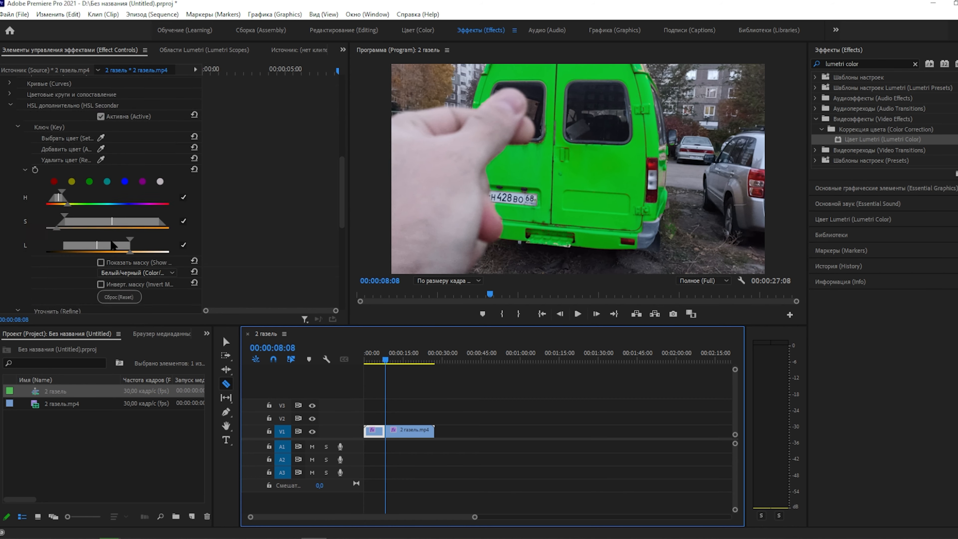
scroll(110, 240, down, 3)
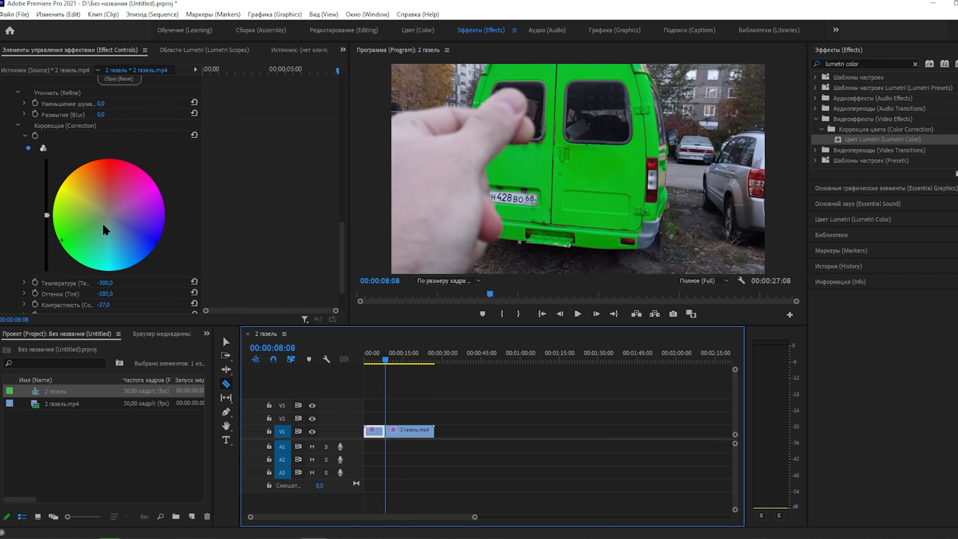
drag(61, 219, 115, 216)
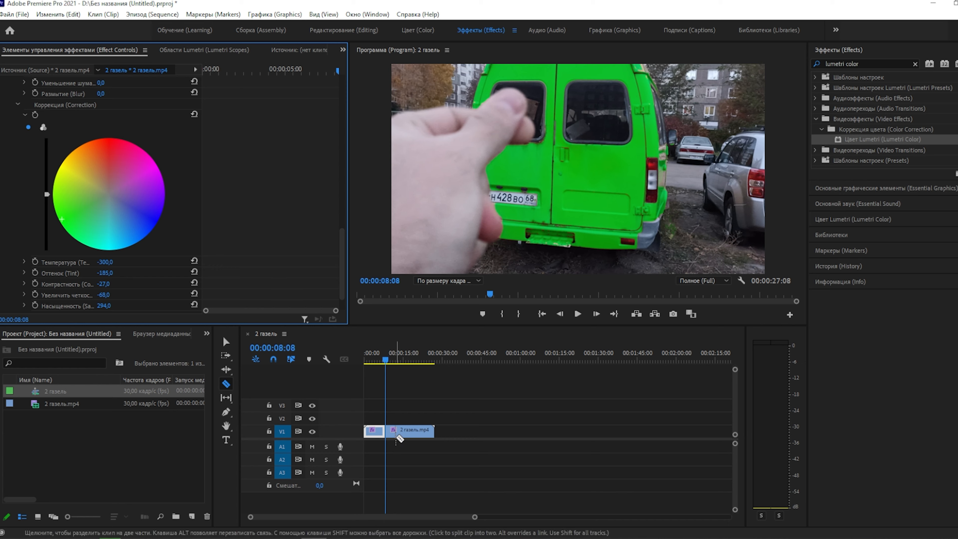
- Select the second clip segment and shift its HSL Secondary correction colour to blue, previewing at 00:00:09:06
click(226, 341)
click(396, 432)
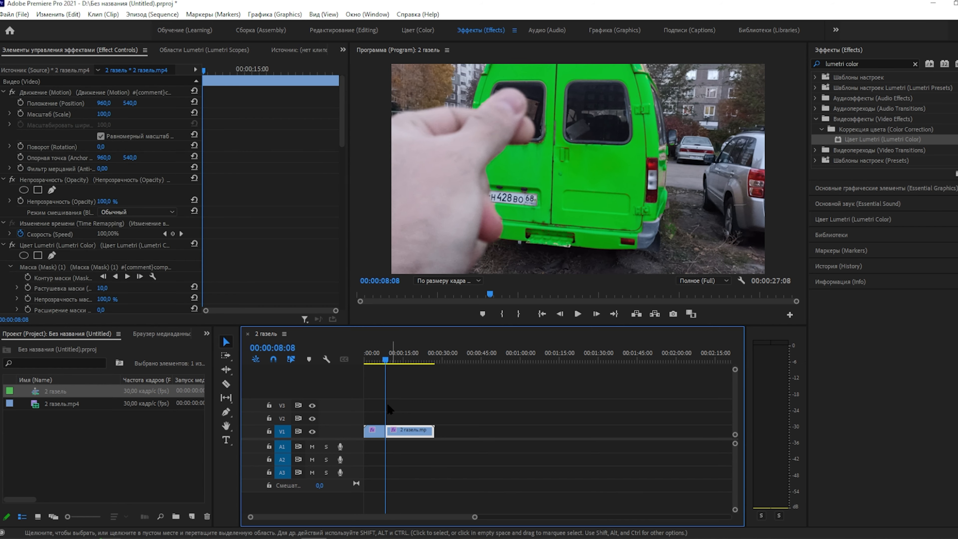
click(387, 361)
click(387, 362)
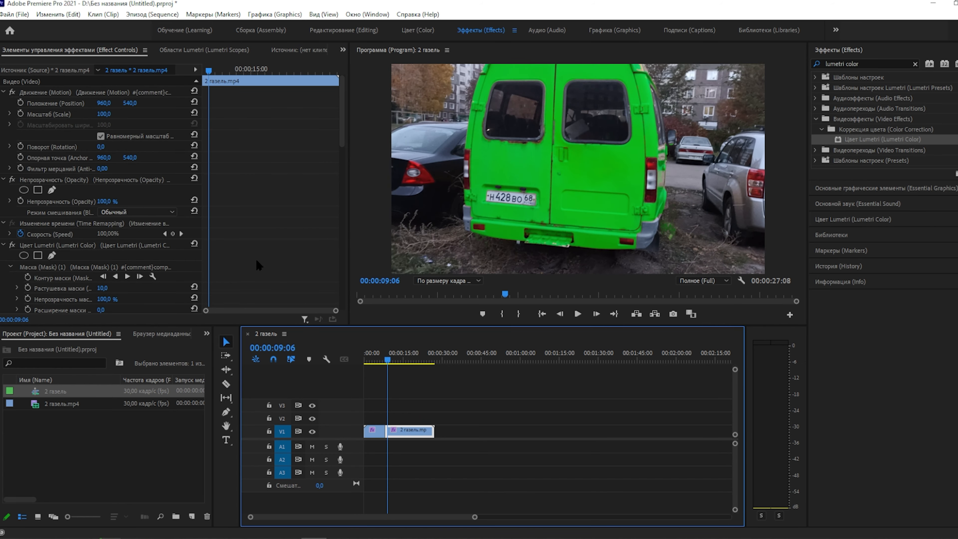
scroll(138, 220, down, 15)
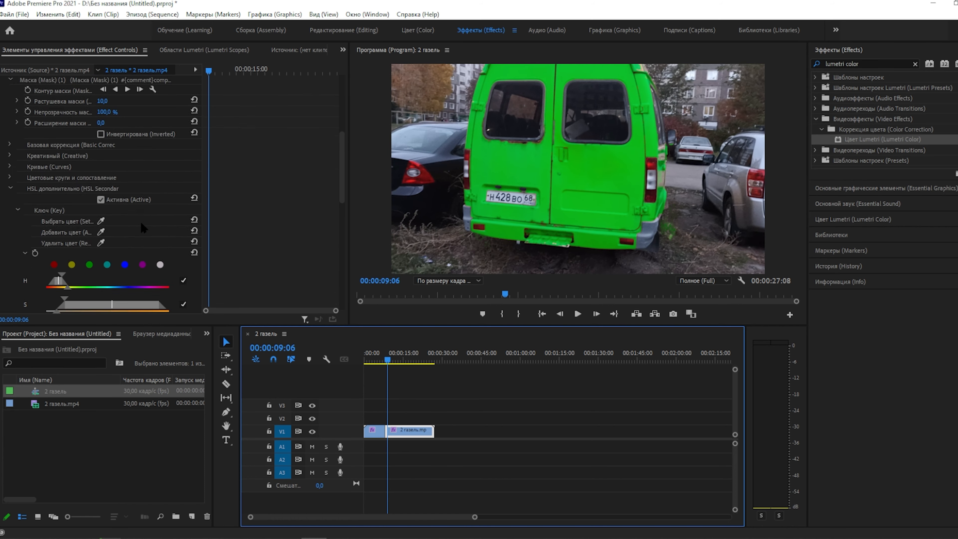
scroll(143, 228, down, 4)
drag(149, 200, 152, 205)
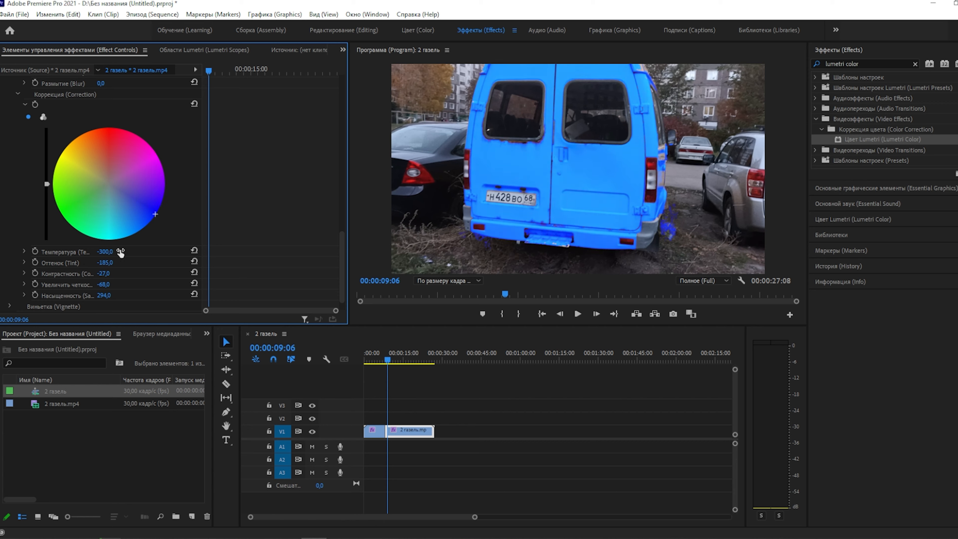
- Set the second segment's HSL Secondary correction to tint 44, contrast -150, sharpen 87 and saturation 300
drag(109, 252, 87, 284)
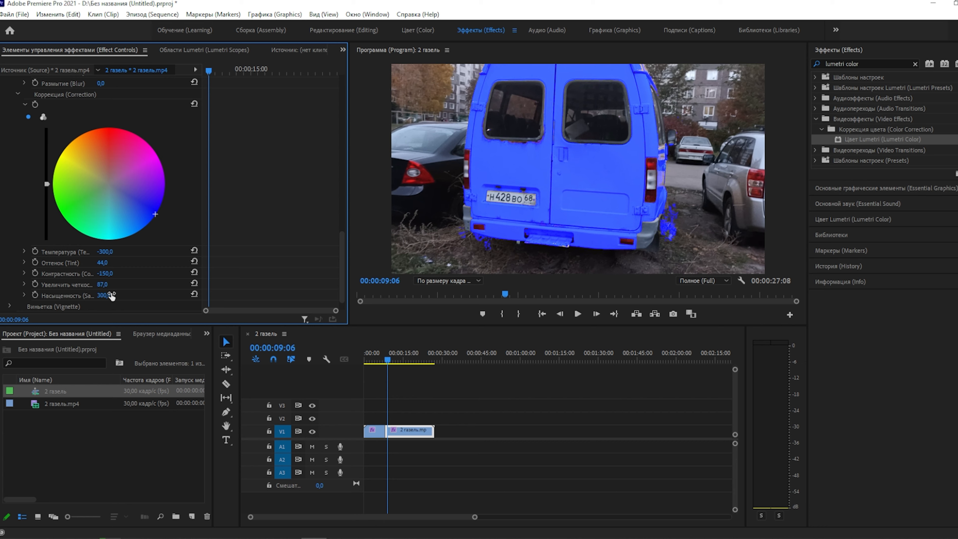
drag(104, 295, 89, 296)
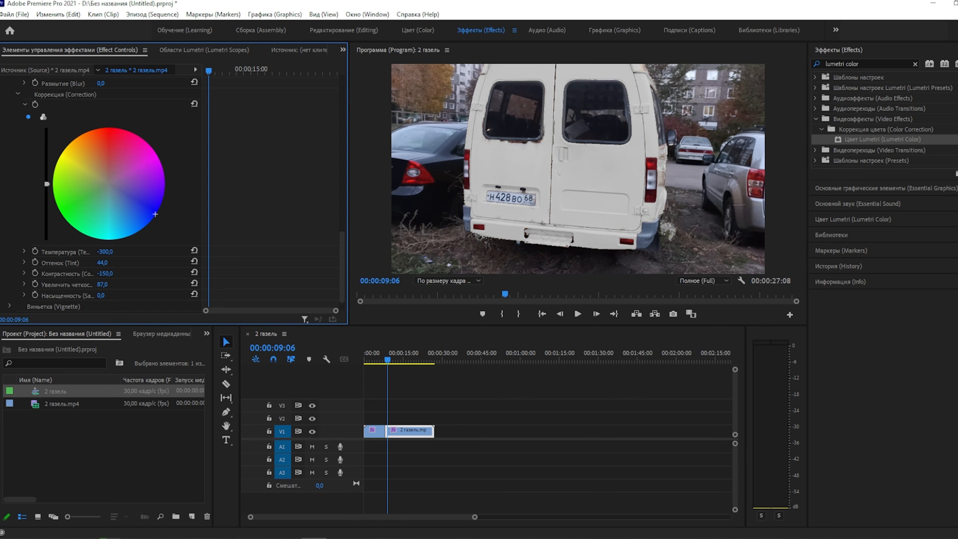
drag(101, 296, 117, 295)
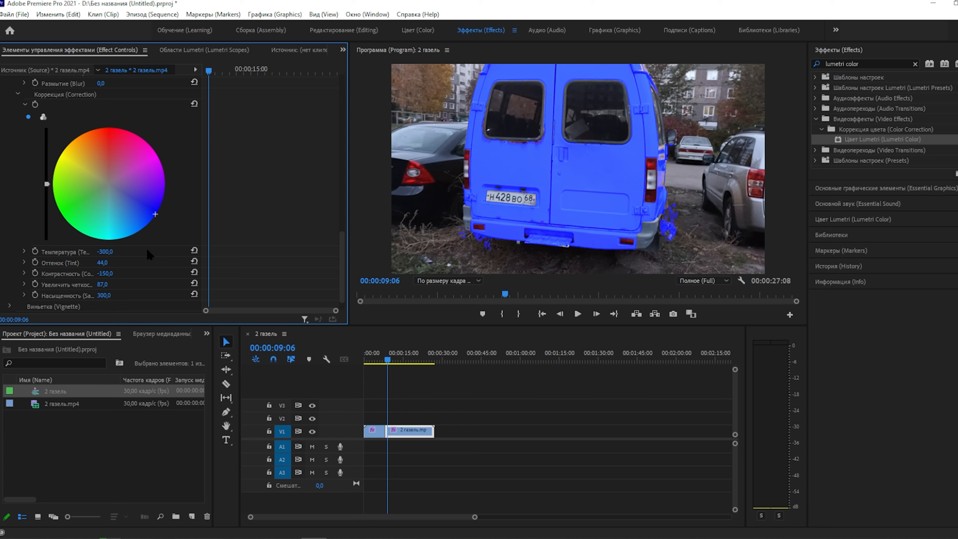
- At 00:00:08:24, tighten the second segment's Lumetri mask along the van's lower-left and right edges and enable Mask Path keyframing
click(389, 361)
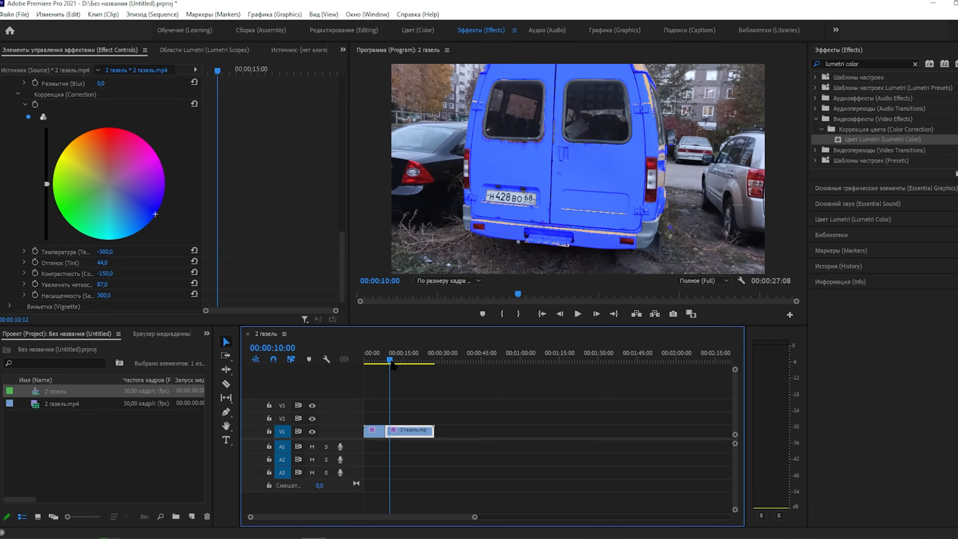
click(386, 362)
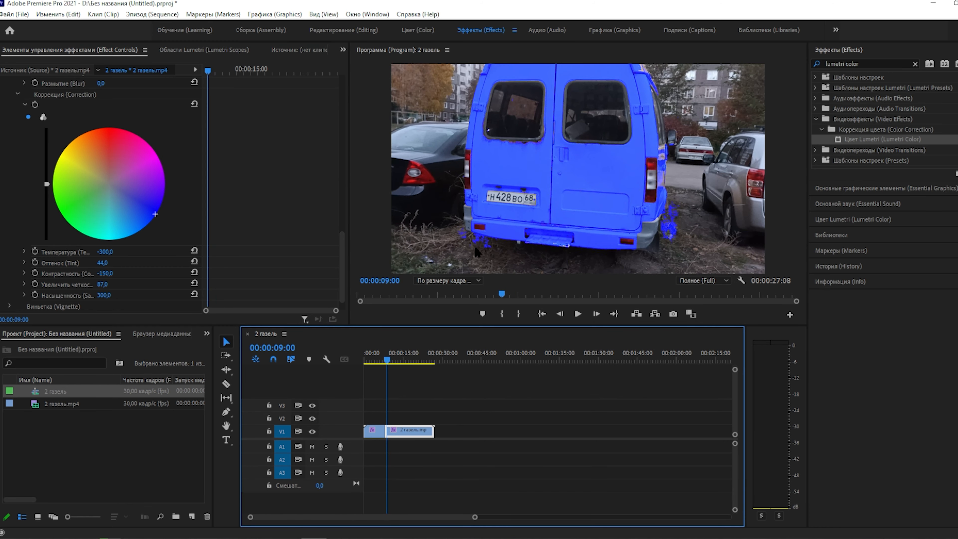
drag(388, 362, 388, 363)
scroll(172, 201, down, 10)
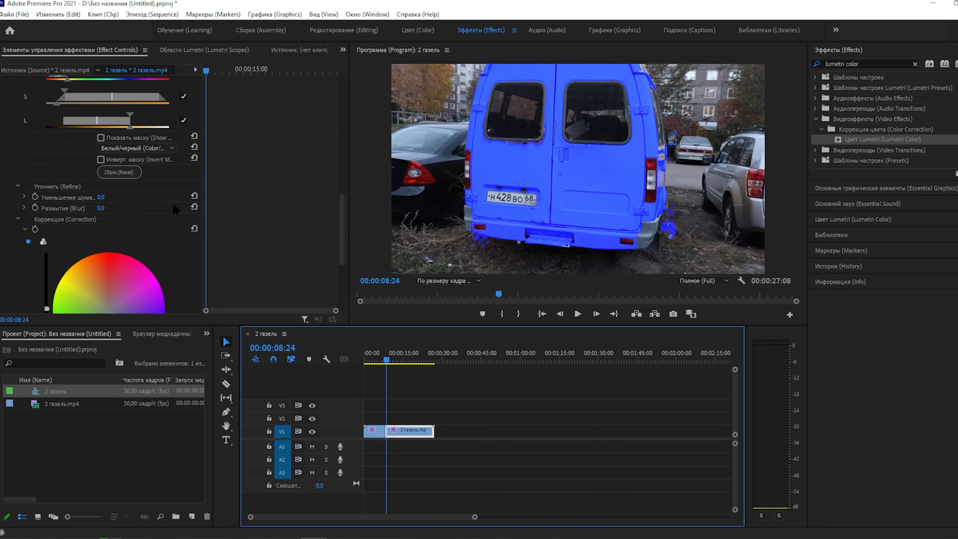
scroll(174, 198, up, 4)
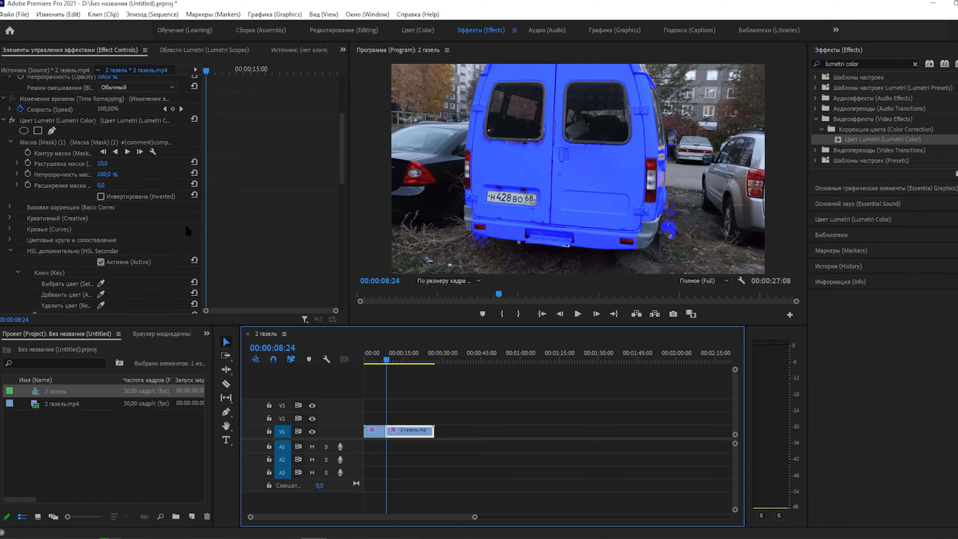
click(36, 142)
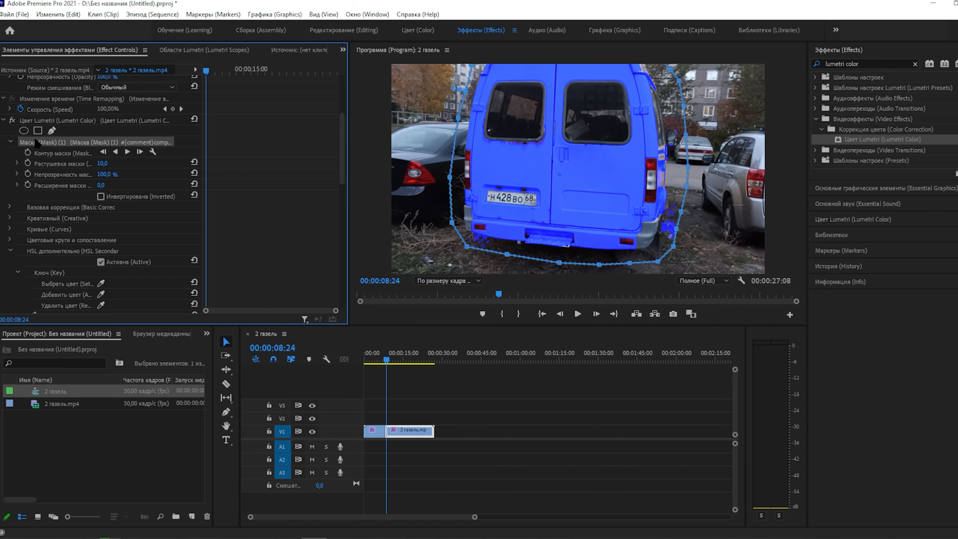
drag(468, 249, 513, 245)
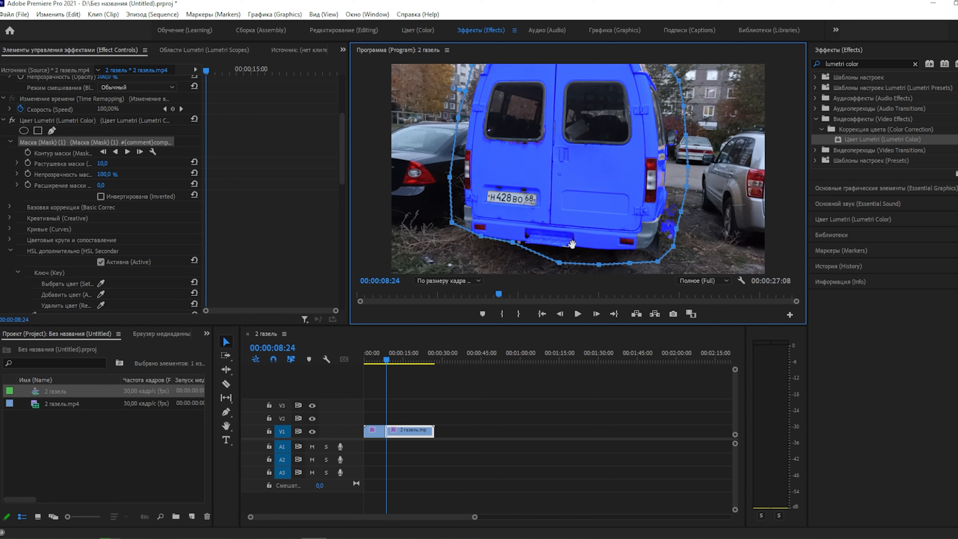
drag(676, 228, 660, 245)
drag(684, 214, 677, 170)
drag(684, 135, 665, 71)
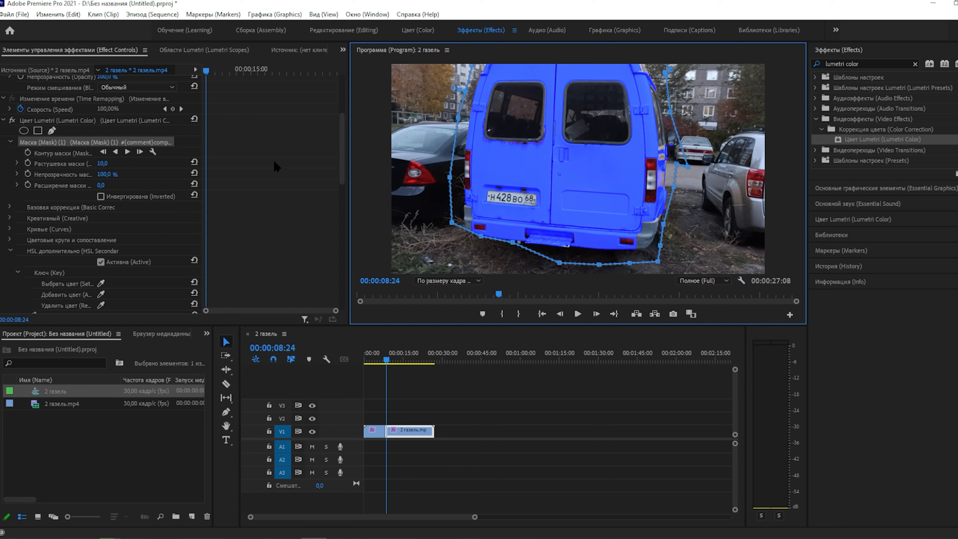
click(27, 153)
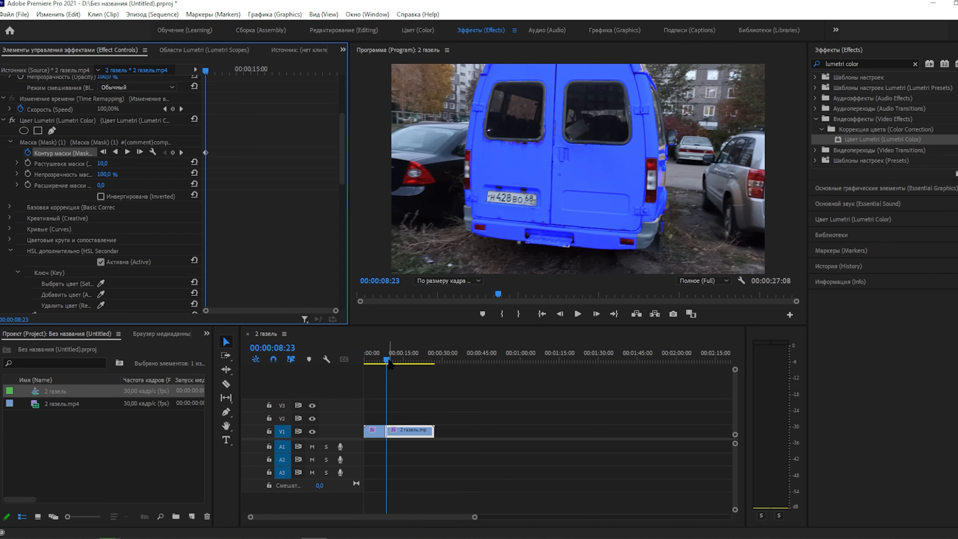
- Play the sequence from 00:00:05:00 to about 00:00:13:04 to check the change from the green to the blue van
drag(388, 362, 377, 363)
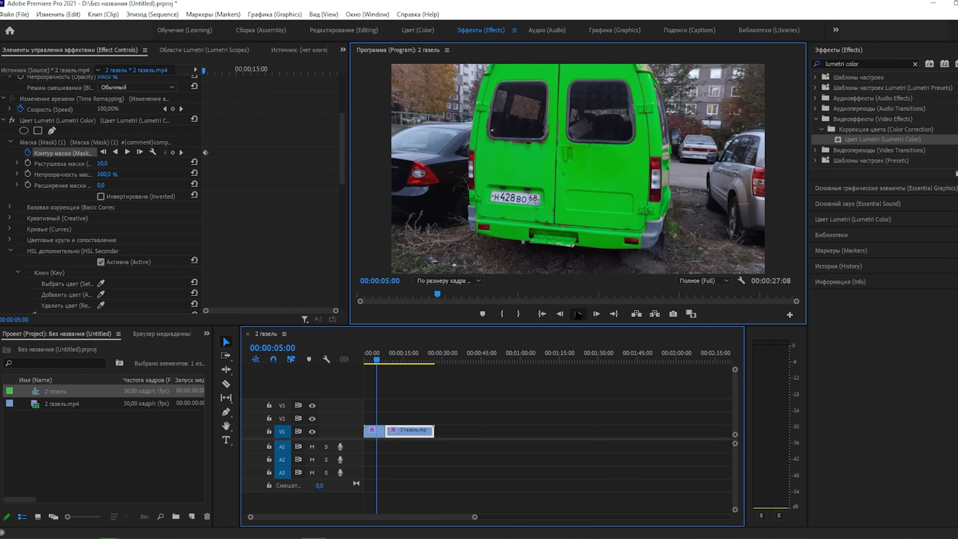
click(578, 314)
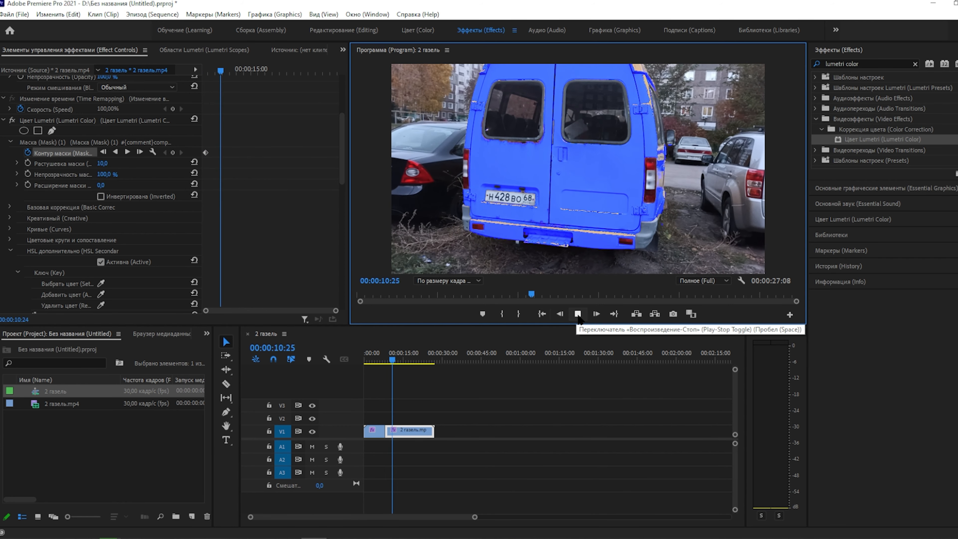
click(579, 315)
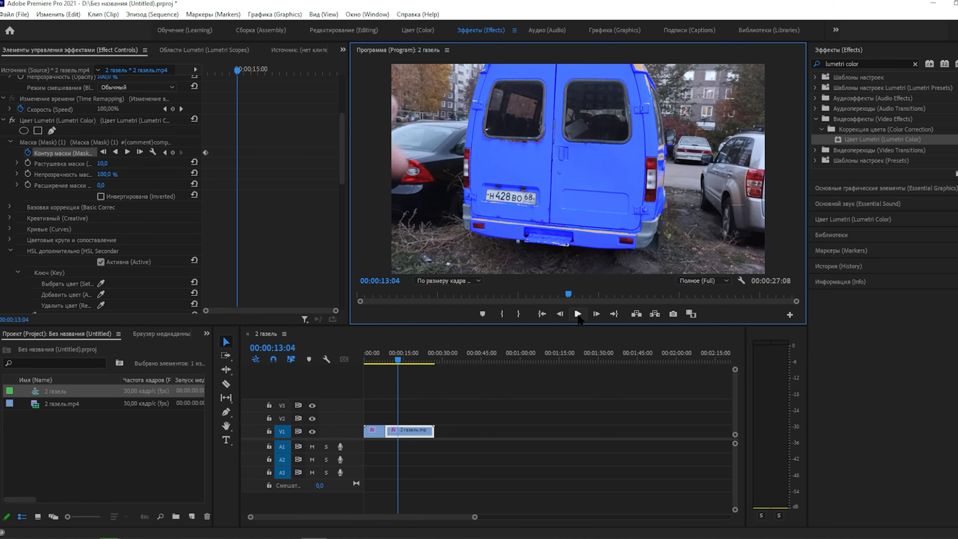
- Find the second hand pass frame by frame, split the blue segment on V1 at 00:00:12:21 and return to the Selection tool
key(Left)
key(Left)
key(Left)
key(Left)
key(Left)
key(Left)
key(Left)
key(Left)
key(Left)
key(Left)
key(Left)
key(Left)
key(Left)
key(Left)
key(Left)
key(Left)
key(Left)
key(Left)
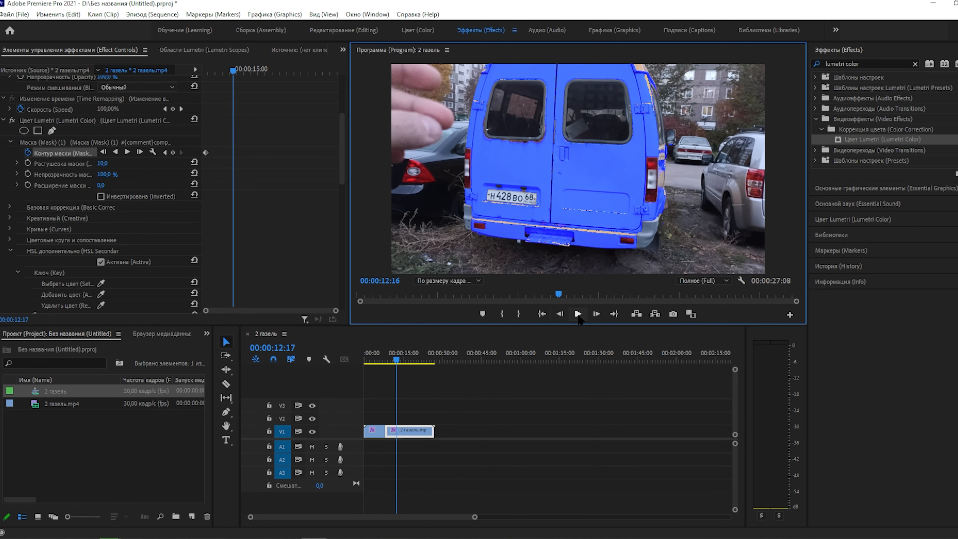
key(Left)
key(Left)
key(Left)
key(Left)
key(Left)
key(Left)
key(Left)
key(Left)
key(Left)
key(Right)
key(Right)
key(Right)
key(Right)
key(Right)
key(Right)
key(Right)
key(Right)
key(Right)
key(Right)
key(Right)
key(Right)
key(Right)
key(Right)
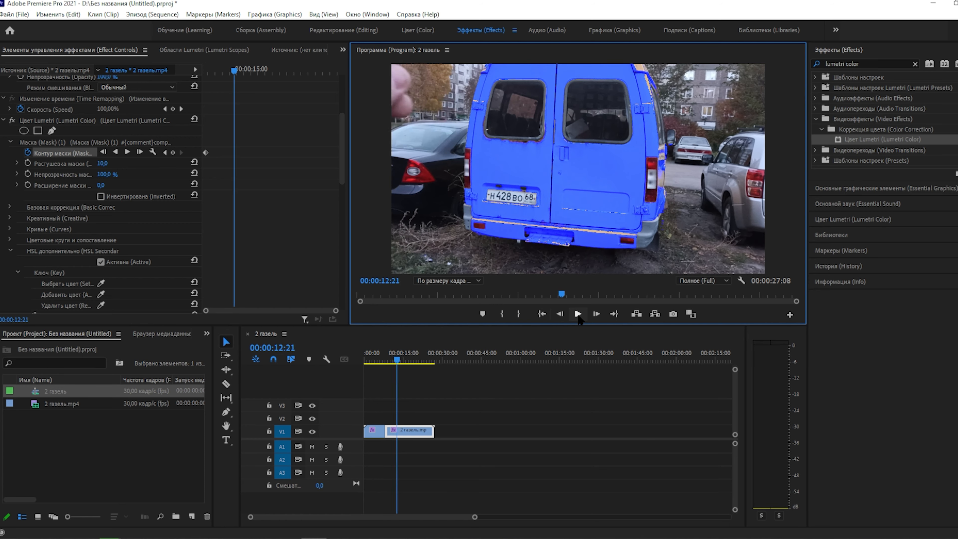
click(226, 383)
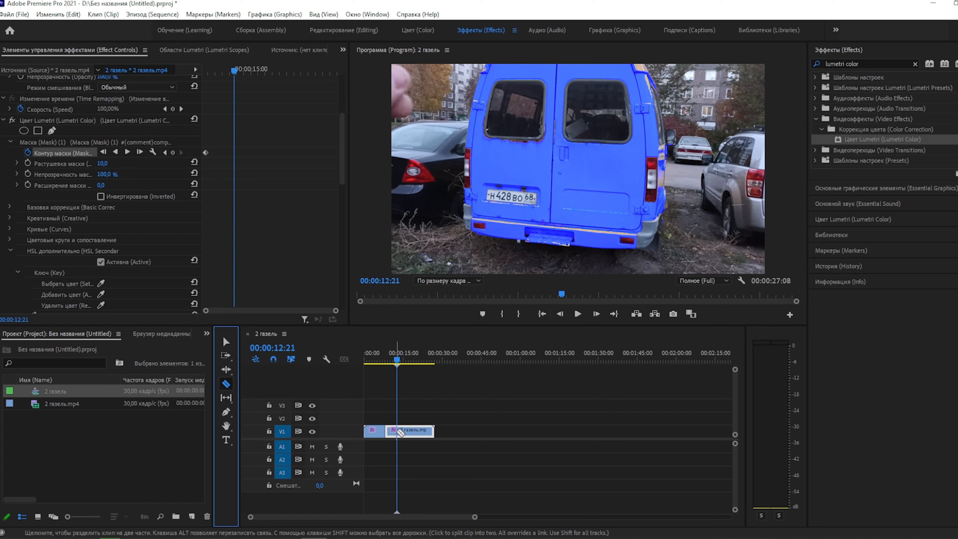
click(398, 432)
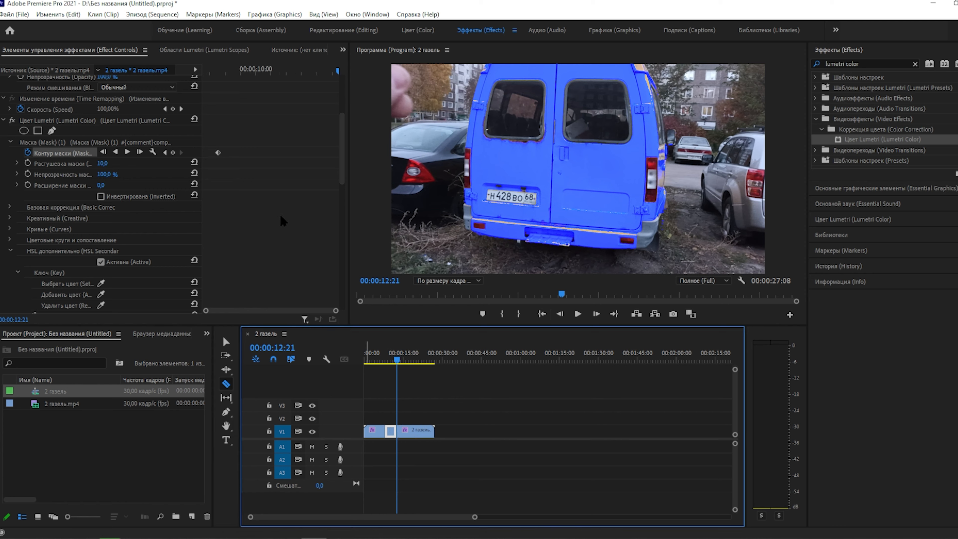
key(v)
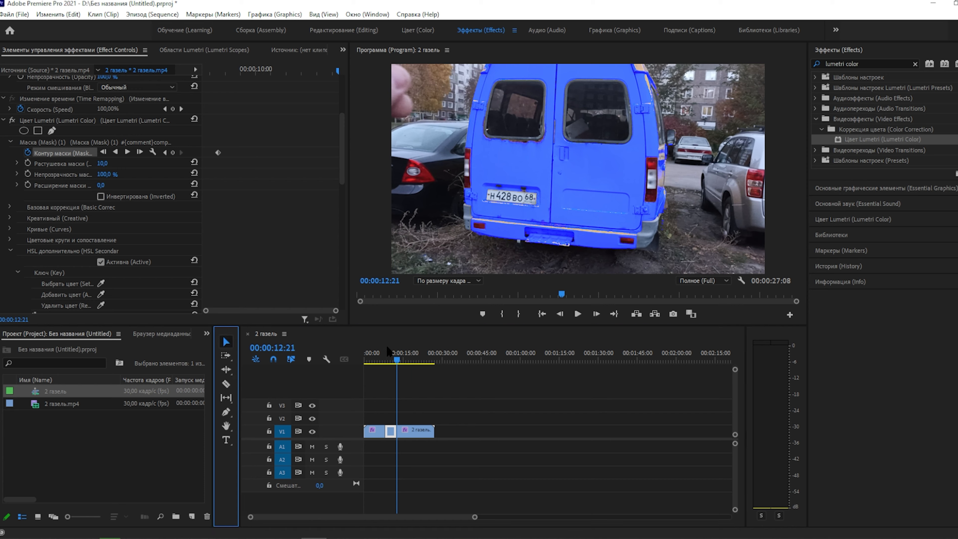
click(398, 360)
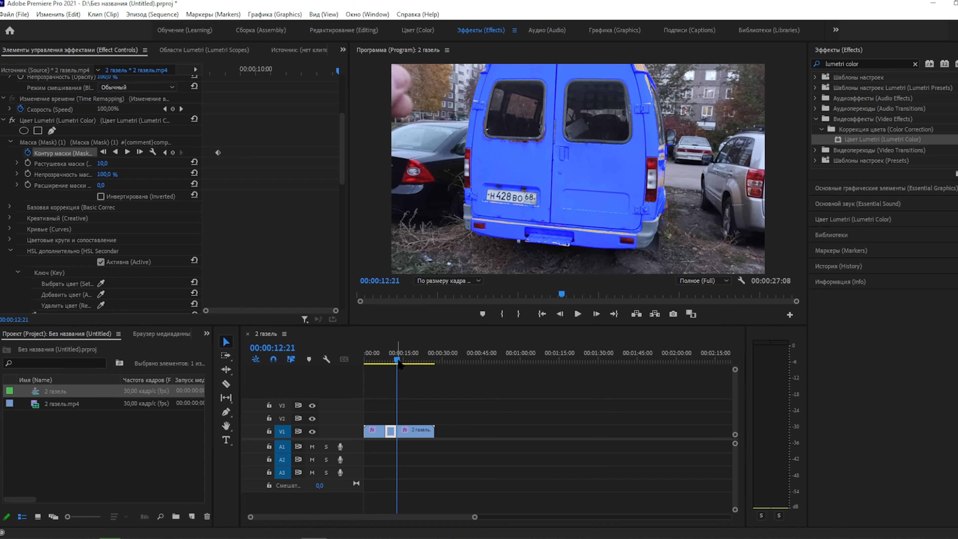
- Set the third segment's HSL Secondary correction to tint 24 and saturation 2 to turn the blue van white
click(413, 434)
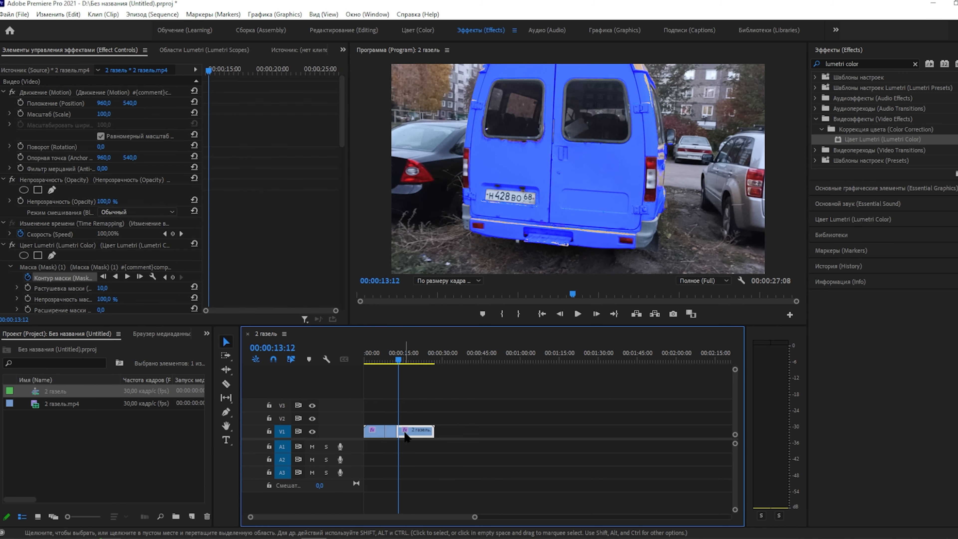
scroll(152, 259, down, 15)
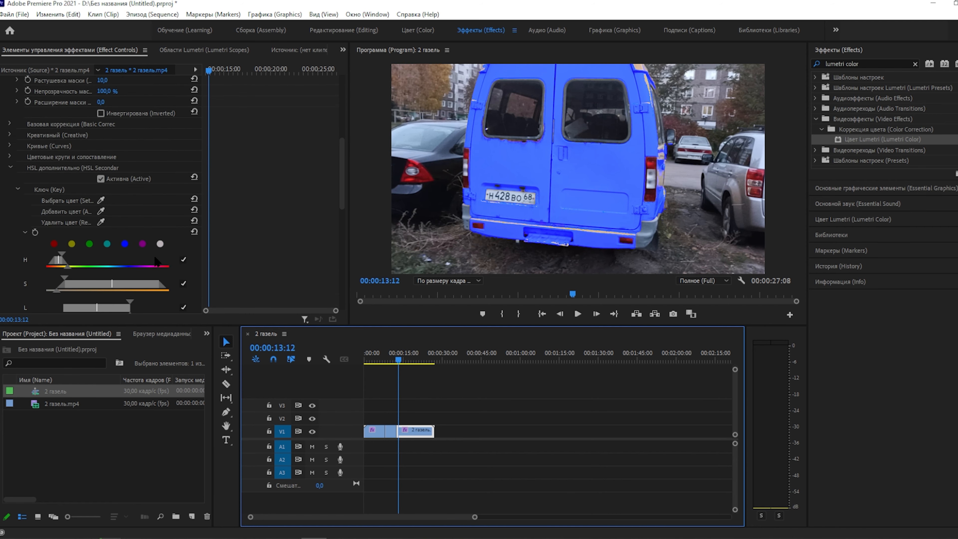
scroll(155, 256, down, 6)
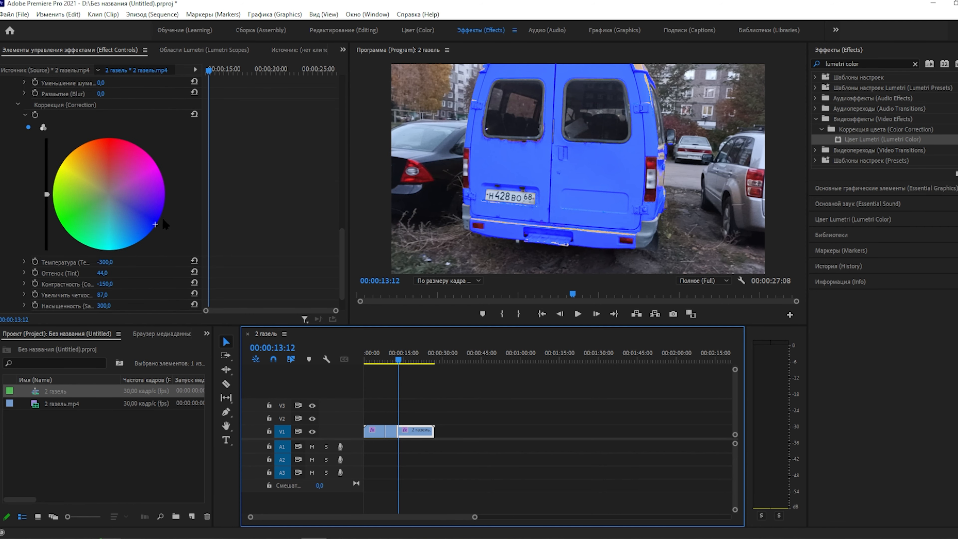
scroll(150, 294, down, 1)
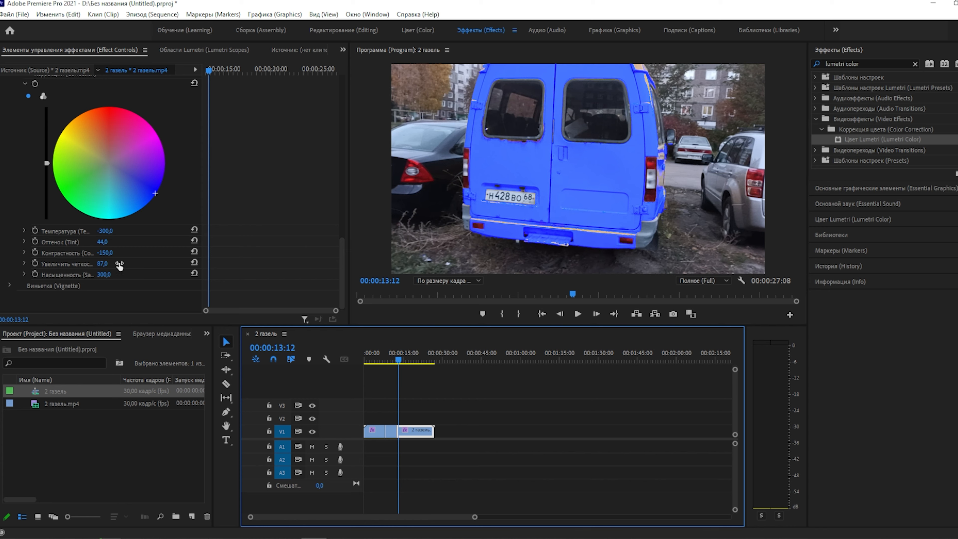
drag(104, 253, 37, 242)
drag(104, 241, 208, 242)
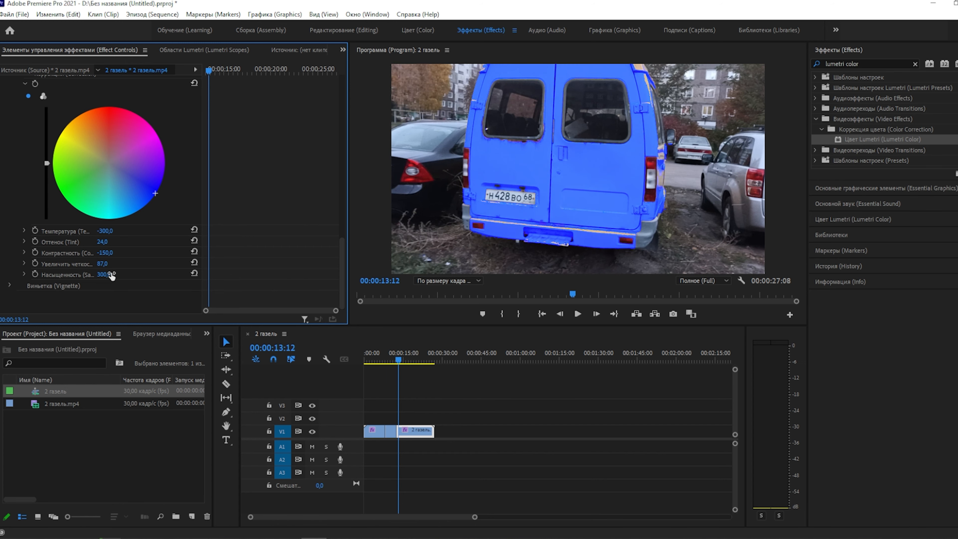
drag(104, 274, 18, 275)
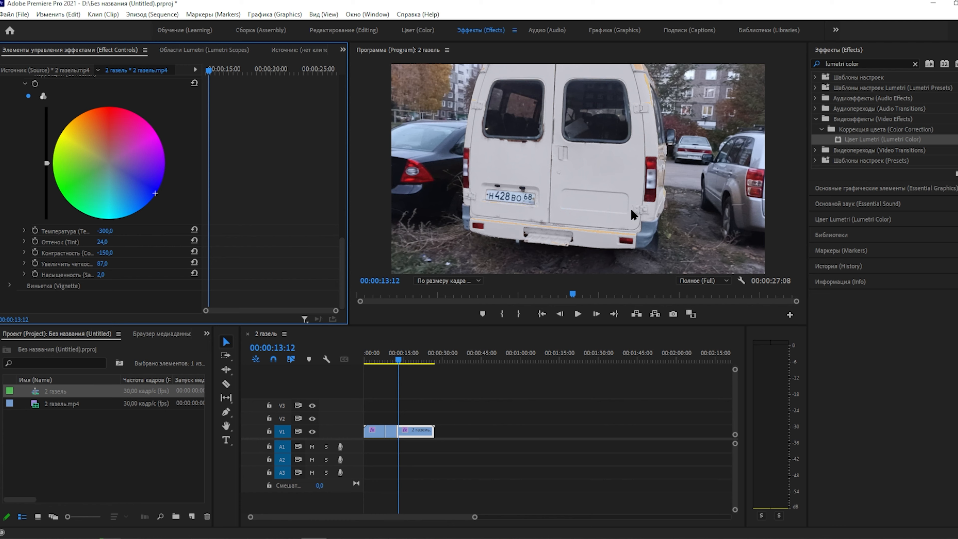
- At 00:00:13:06, add a colour sampled from the van's rear bumper stripe to the third segment's HSL key
key(Left)
key(Left)
key(Left)
key(Left)
key(Left)
key(Left)
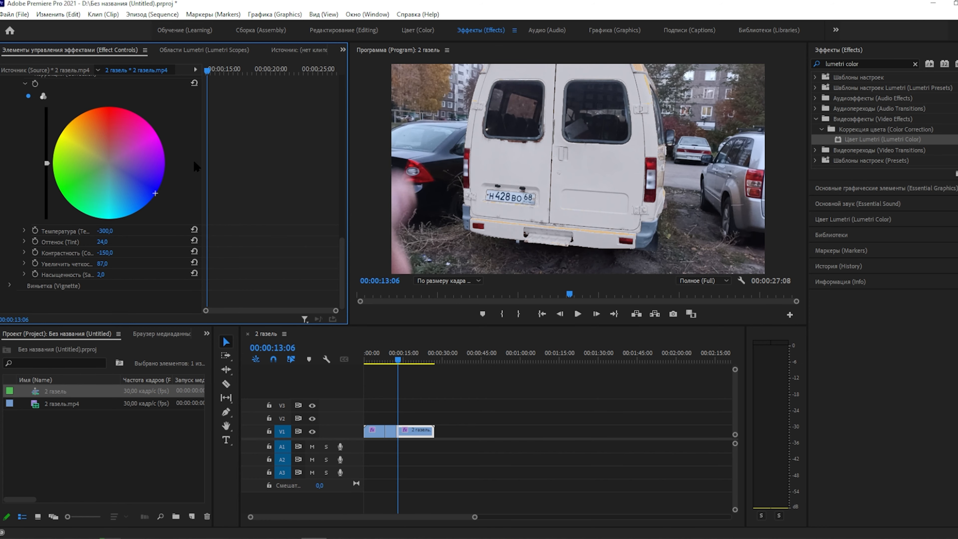
scroll(145, 196, up, 5)
scroll(147, 210, up, 5)
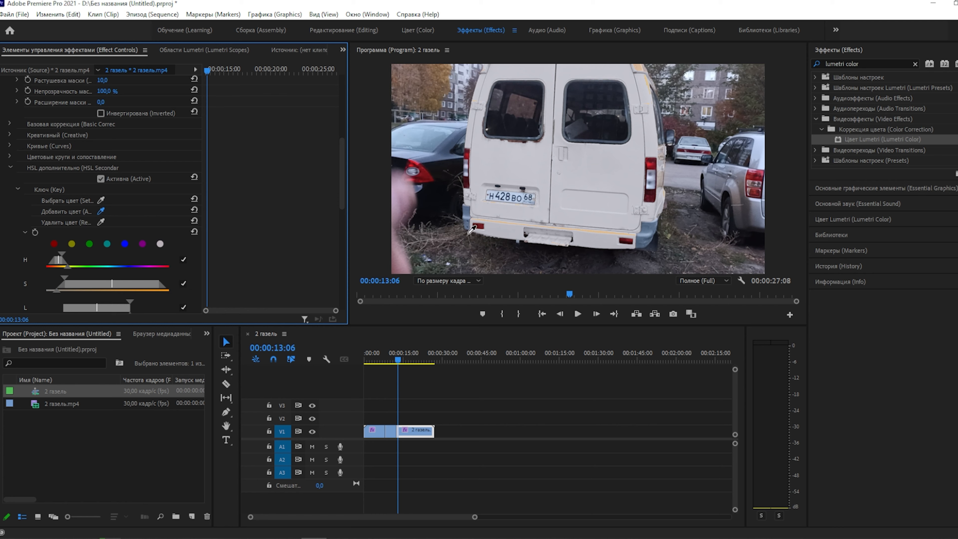
click(586, 230)
- Select the second segment and, at 00:00:09:18, add a colour sampled from the van's rear bumper to its HSL key
mouse_move(398, 365)
mouse_down()
mouse_move(382, 368)
mouse_move(404, 366)
mouse_move(392, 367)
mouse_up()
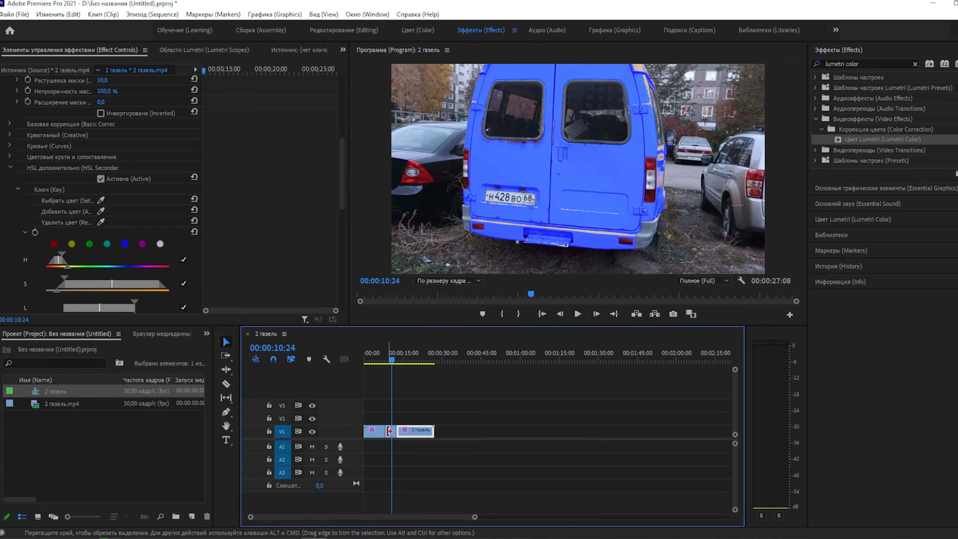
click(384, 361)
drag(386, 363, 389, 364)
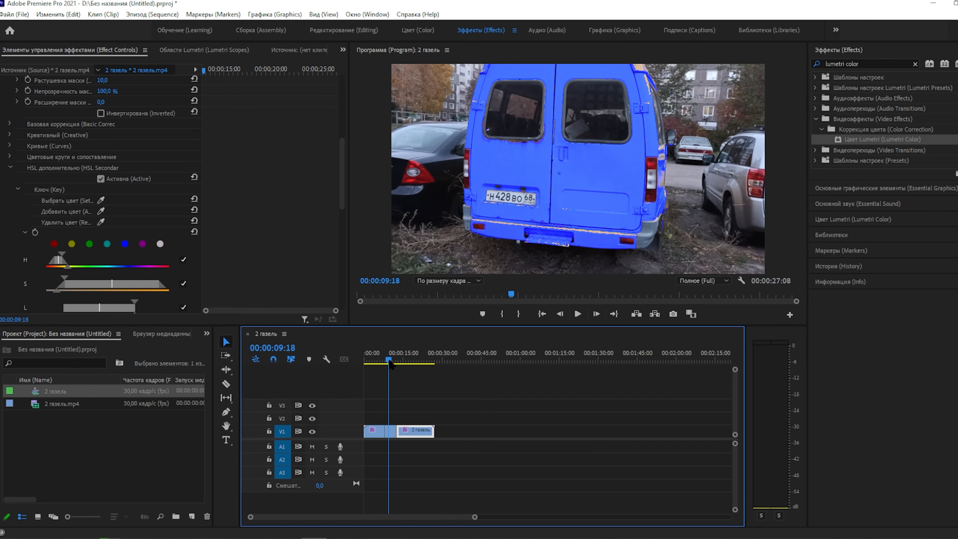
click(377, 361)
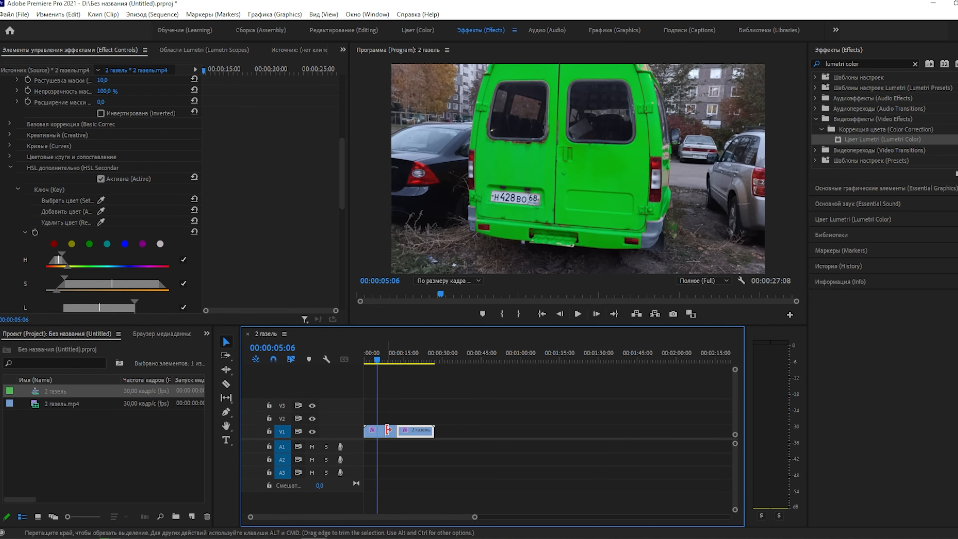
click(388, 430)
click(385, 363)
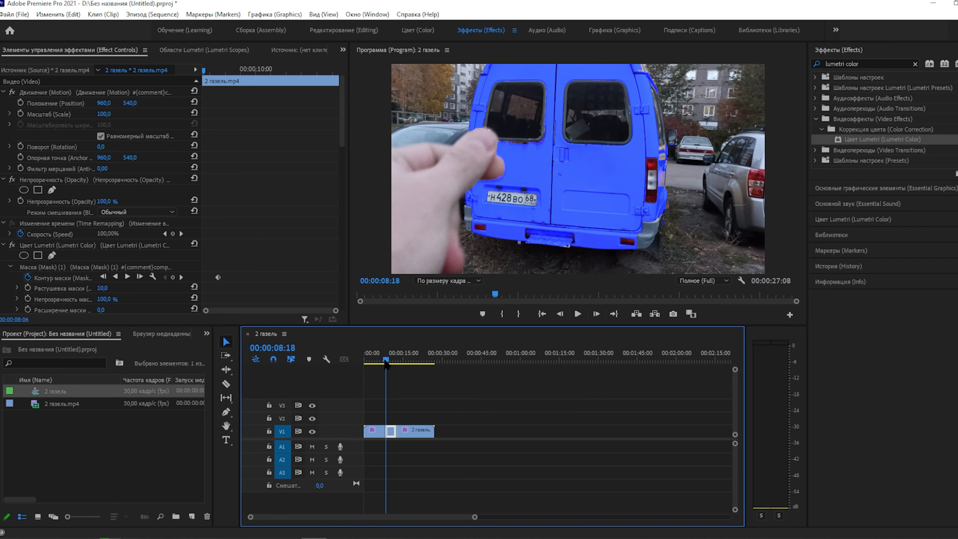
drag(385, 362, 389, 364)
scroll(153, 214, down, 3)
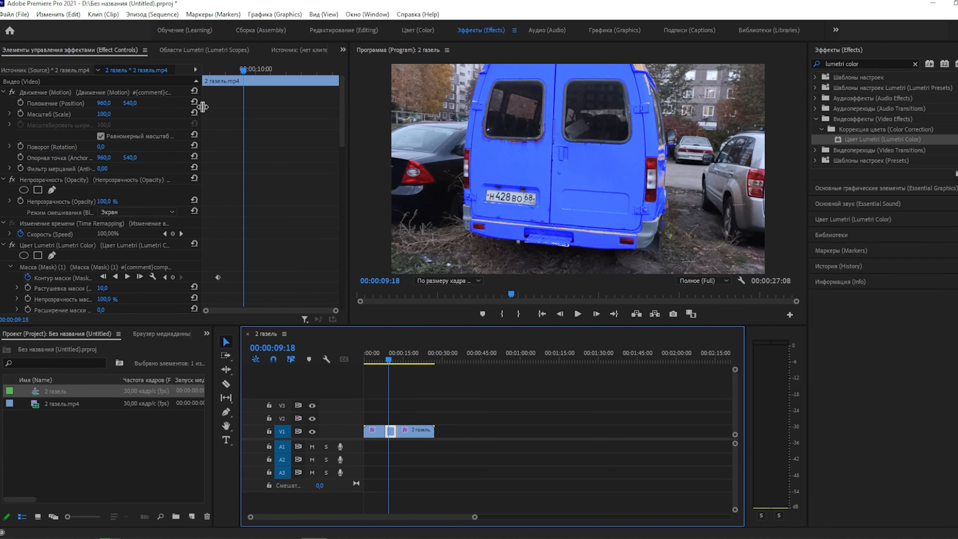
scroll(335, 183, down, 4)
scroll(158, 217, down, 2)
scroll(154, 221, down, 3)
click(101, 123)
click(601, 229)
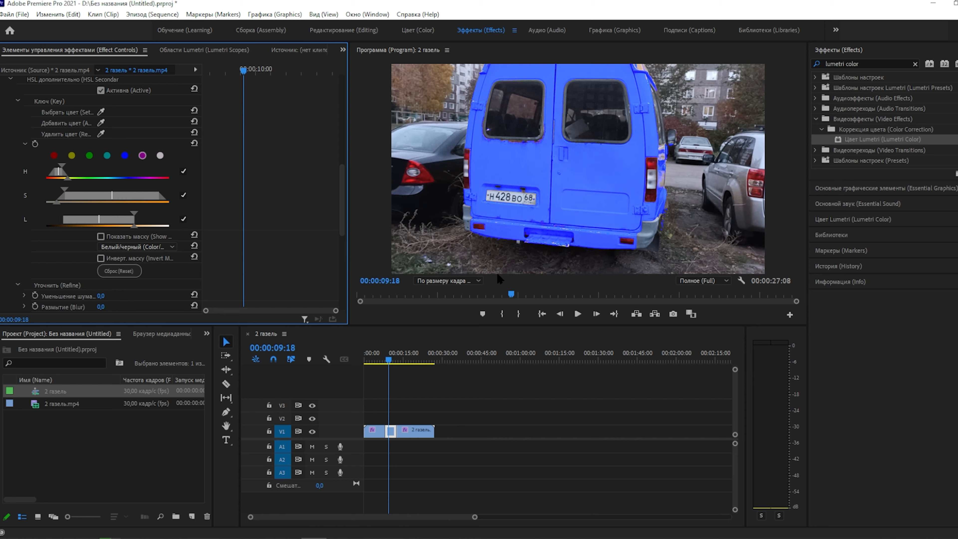
- Play the sequence from the start to 00:00:11:07 to check the green and blue van segments
drag(389, 360, 364, 362)
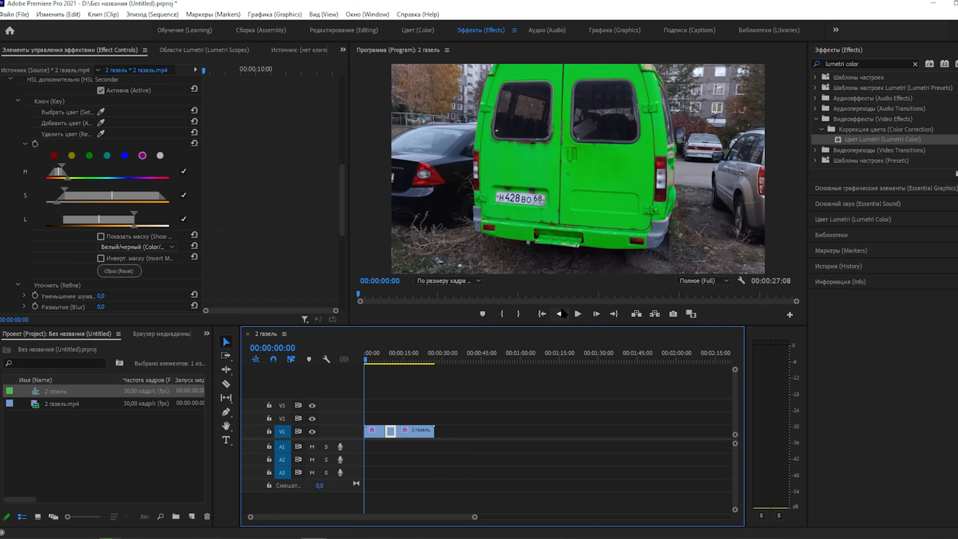
click(577, 313)
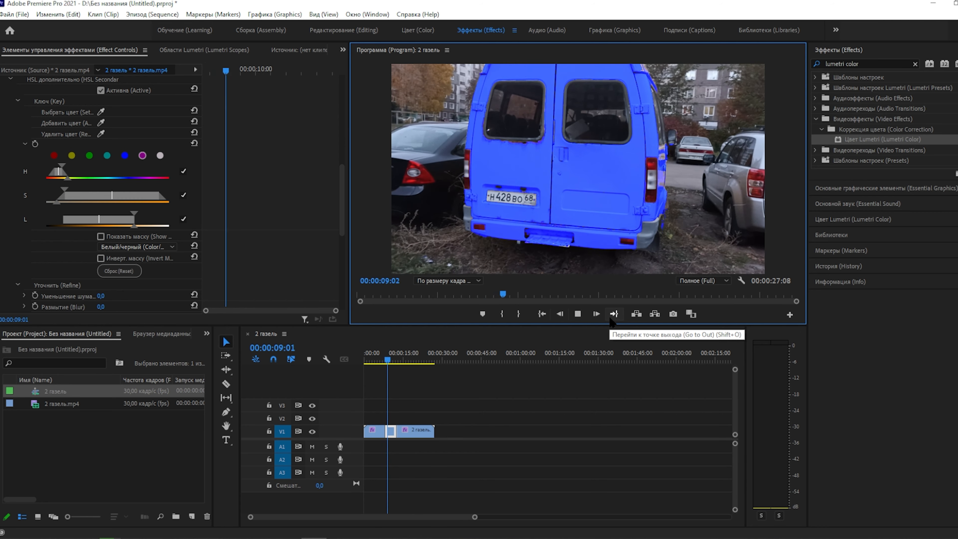
key(space)
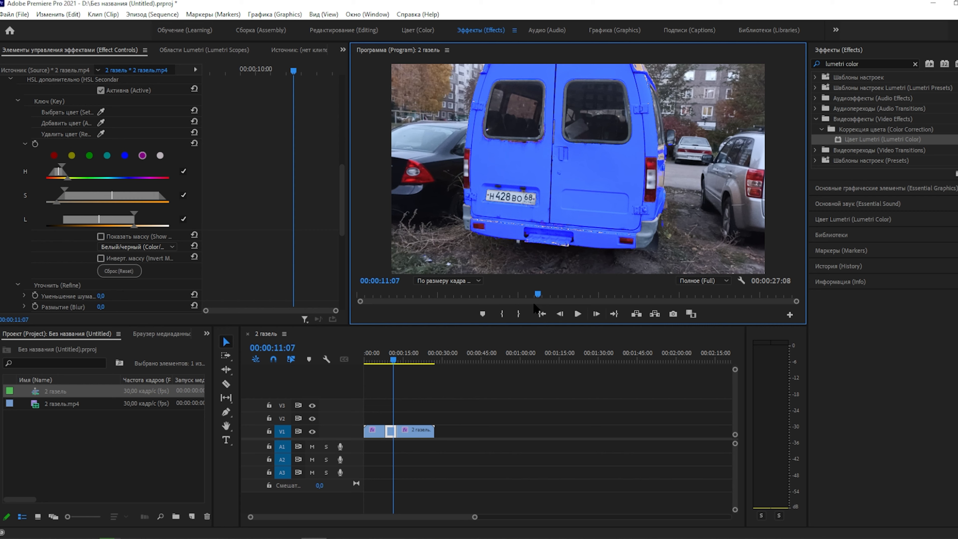
- At 00:00:10:24, add colours sampled from the van's bumper edge and lower-left corner to the second segment's HSL key
click(560, 315)
triple_click(560, 314)
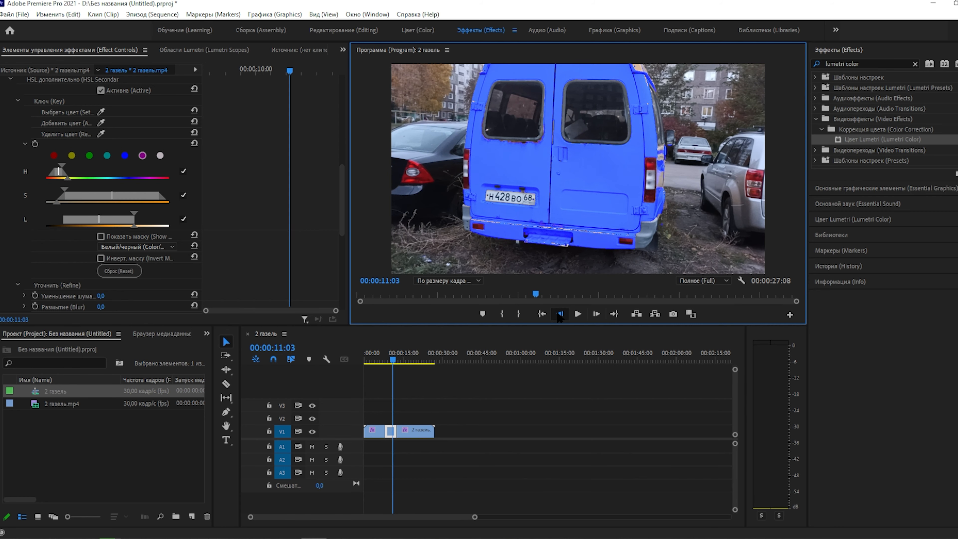
triple_click(560, 315)
triple_click(560, 314)
triple_click(560, 315)
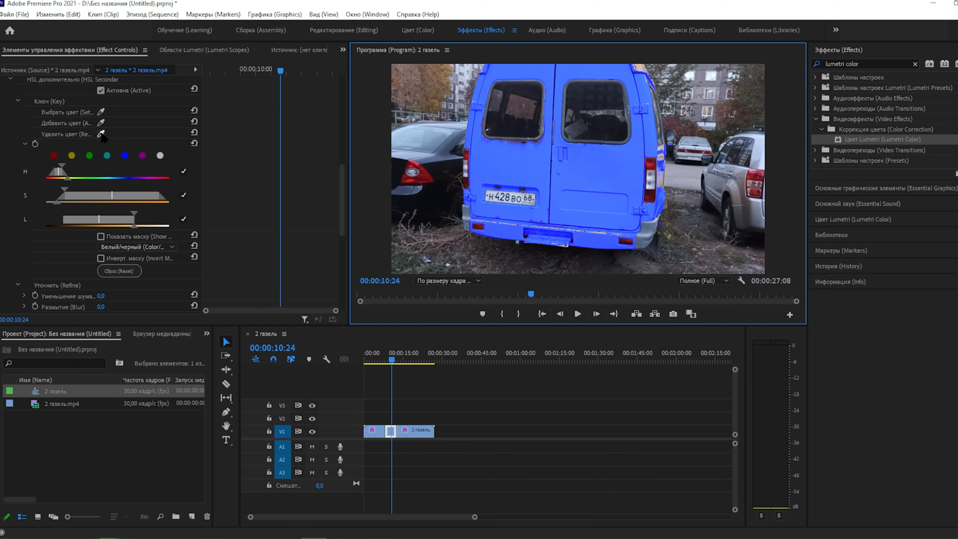
click(101, 123)
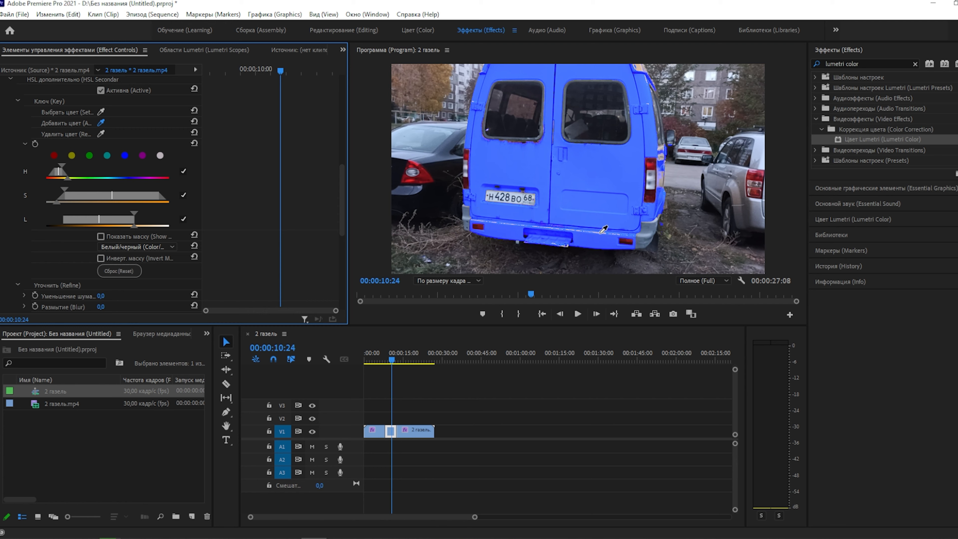
click(596, 231)
click(101, 123)
click(480, 219)
click(101, 122)
click(567, 245)
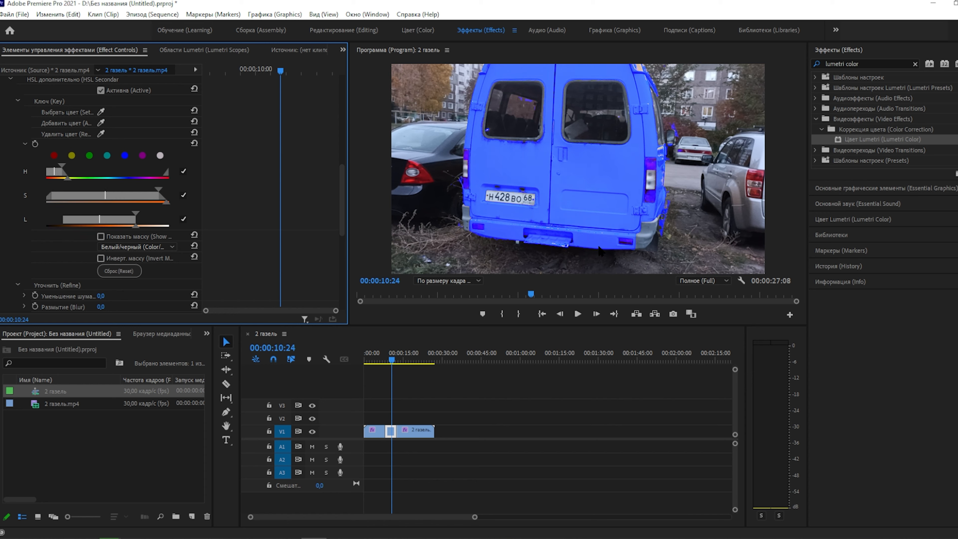
key(ctrl+z)
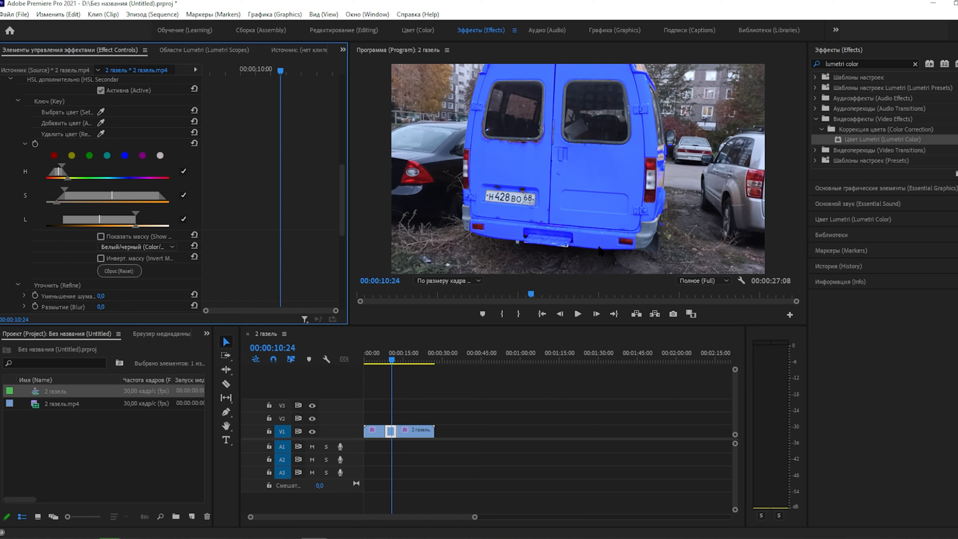
- Play on from 00:00:10:24 to 00:00:17:16, then go back to 00:00:16:15 to examine the white van's edges
click(578, 315)
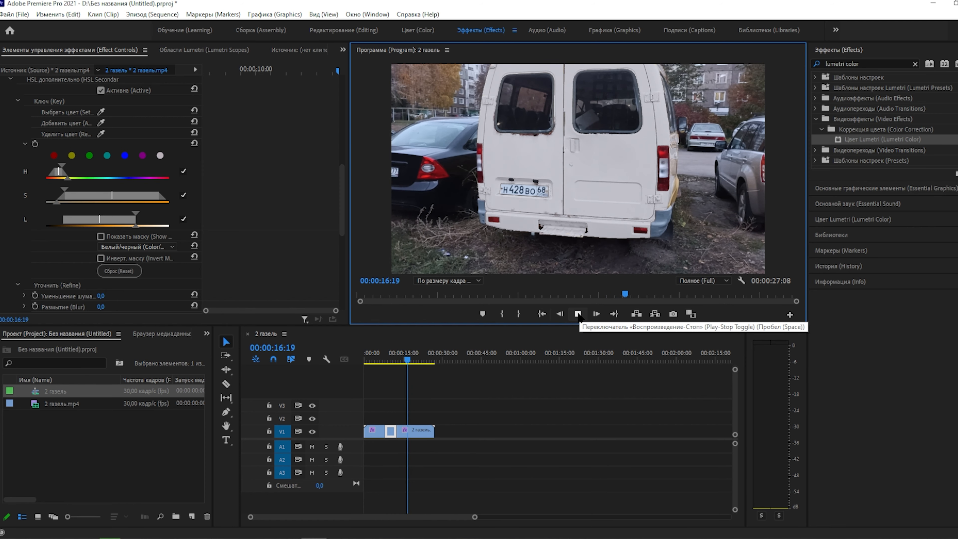
click(578, 315)
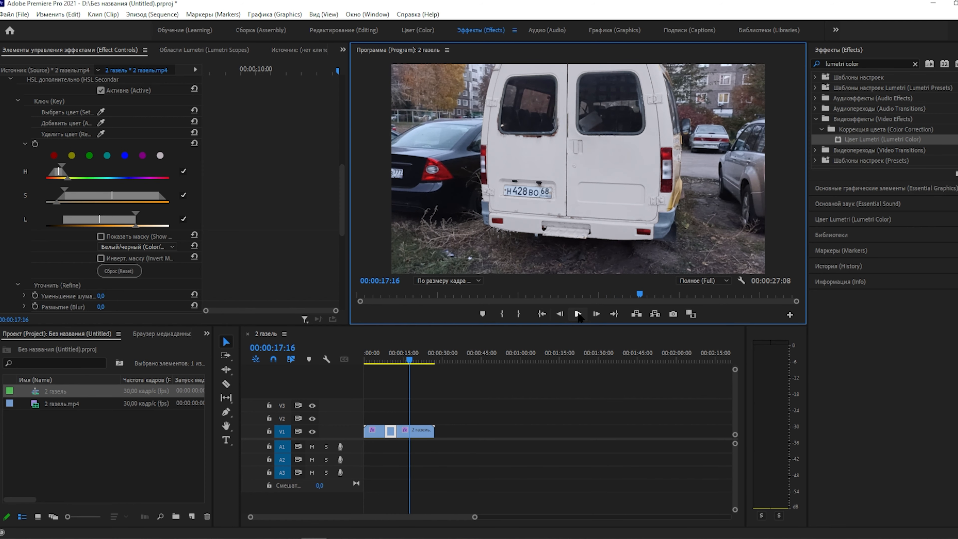
key(Left)
key(Left)
key(Left)
key(Left)
key(Left)
key(Left)
key(Left)
key(Left)
key(Left)
key(Left)
key(Left)
key(Left)
key(Left)
key(Left)
key(Left)
key(Left)
key(Left)
key(Left)
key(Left)
key(Left)
key(Left)
key(Left)
key(Left)
key(Left)
key(Left)
key(Left)
key(Left)
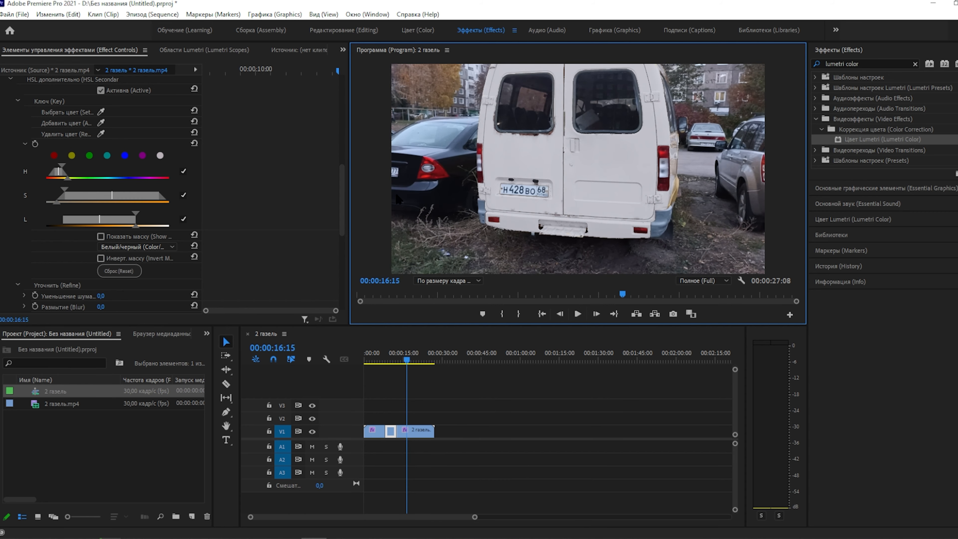
- Select the third segment on V1 and show its Lumetri mask outline over the van
scroll(120, 174, up, 2)
scroll(119, 174, up, 4)
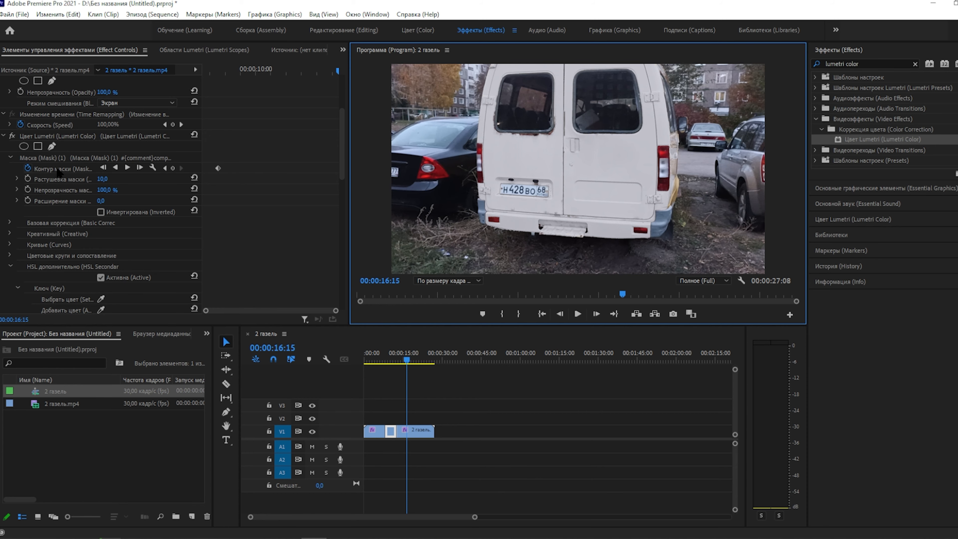
click(57, 170)
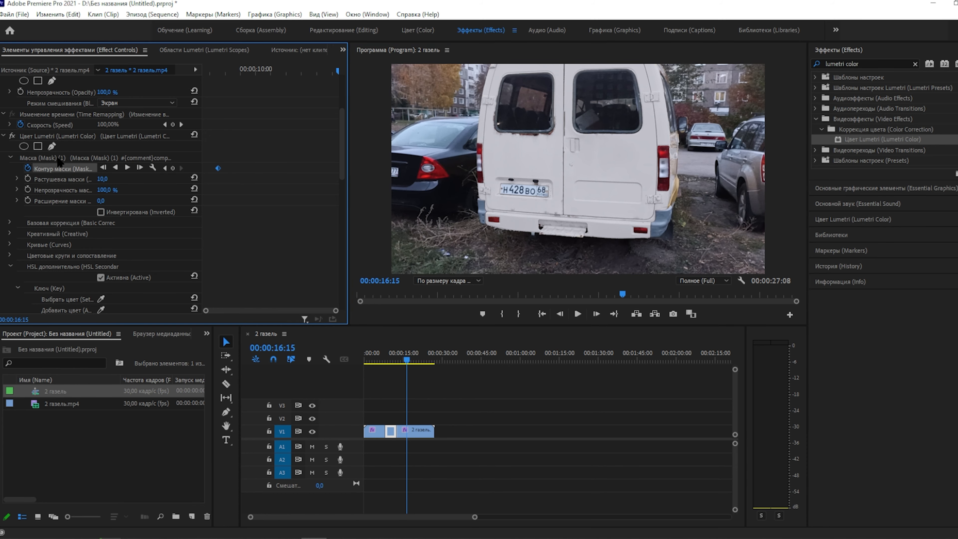
click(57, 158)
click(57, 167)
click(65, 156)
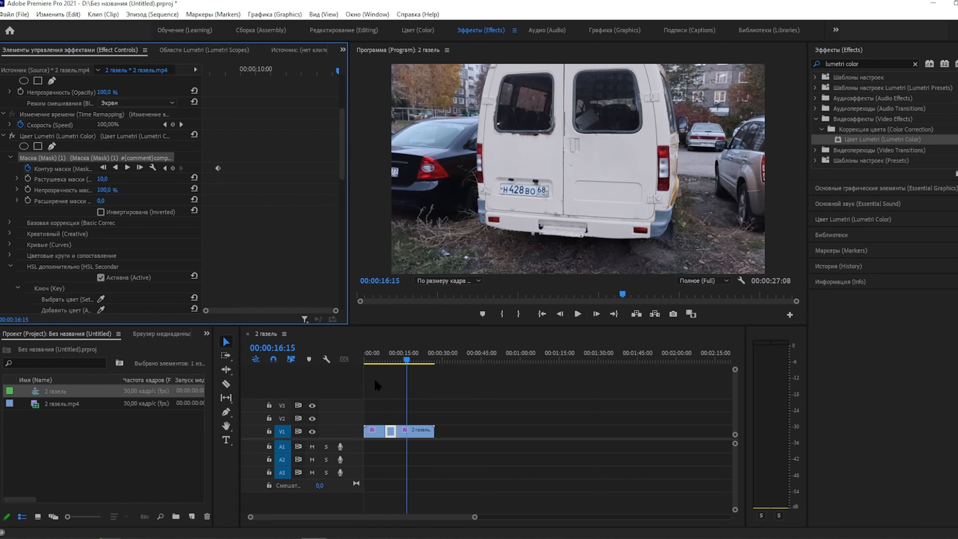
click(415, 432)
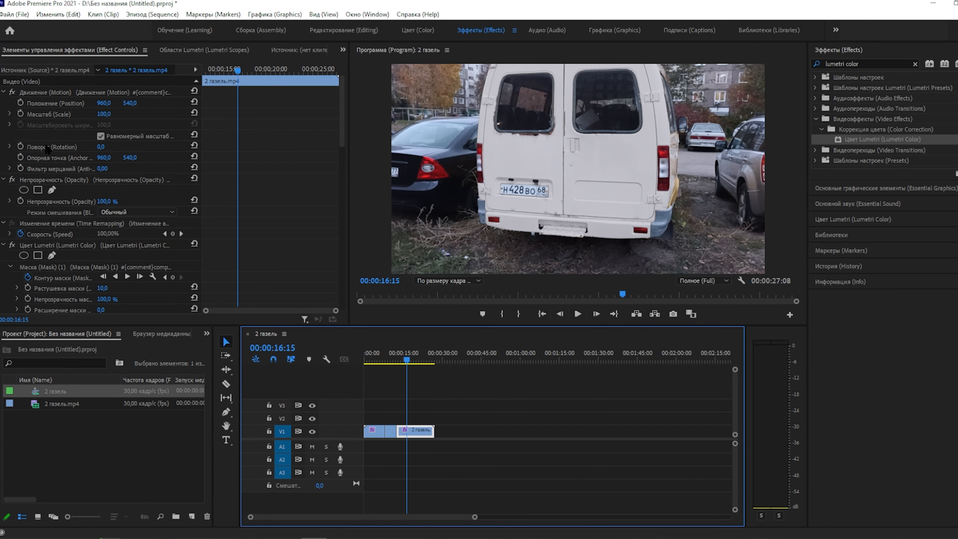
scroll(62, 250, down, 2)
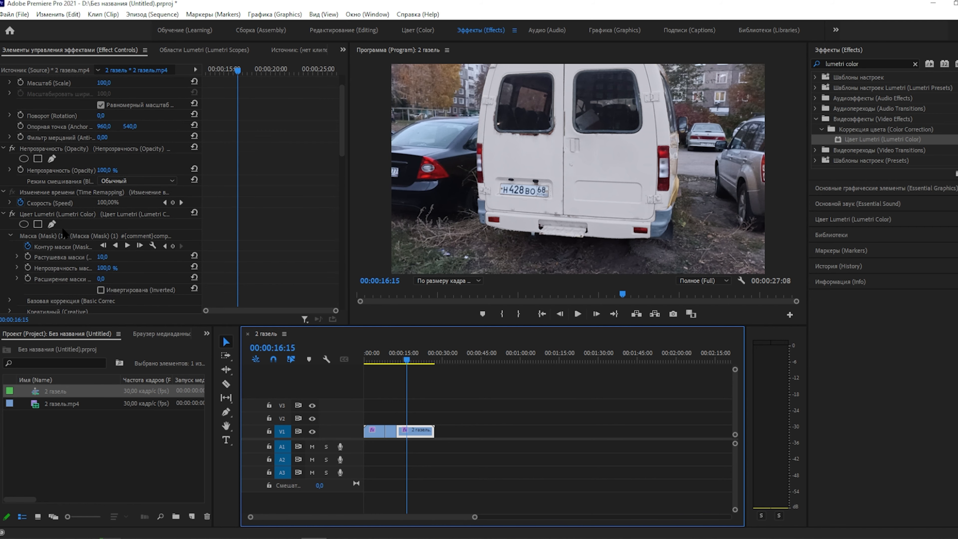
click(64, 237)
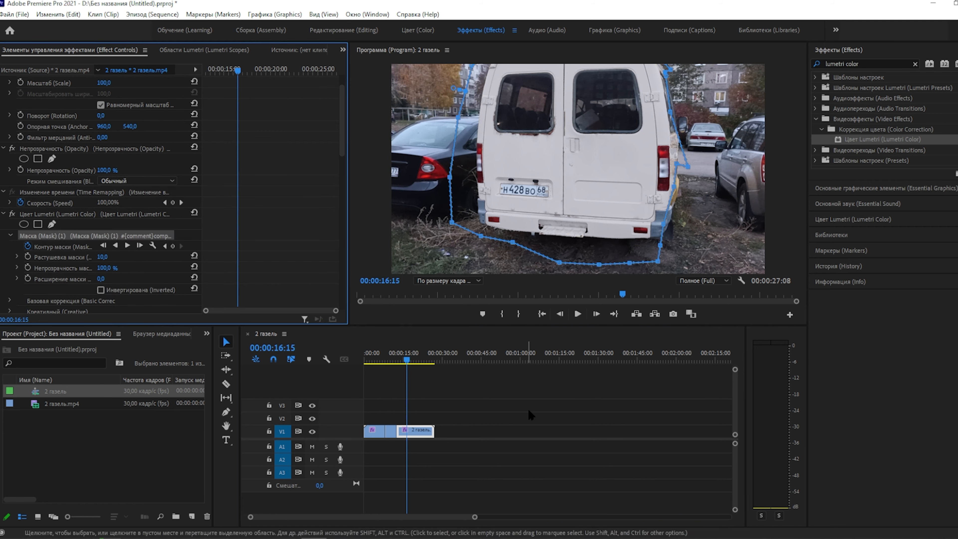
- At 00:00:13:28, adjust the third segment's mask along the van's lower-right edge so it encloses the body
key(j)
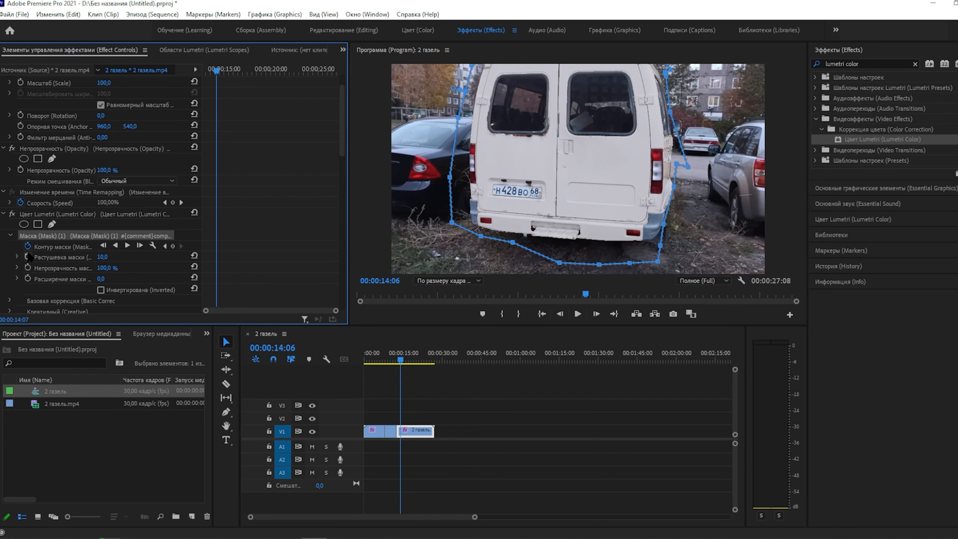
key(k)
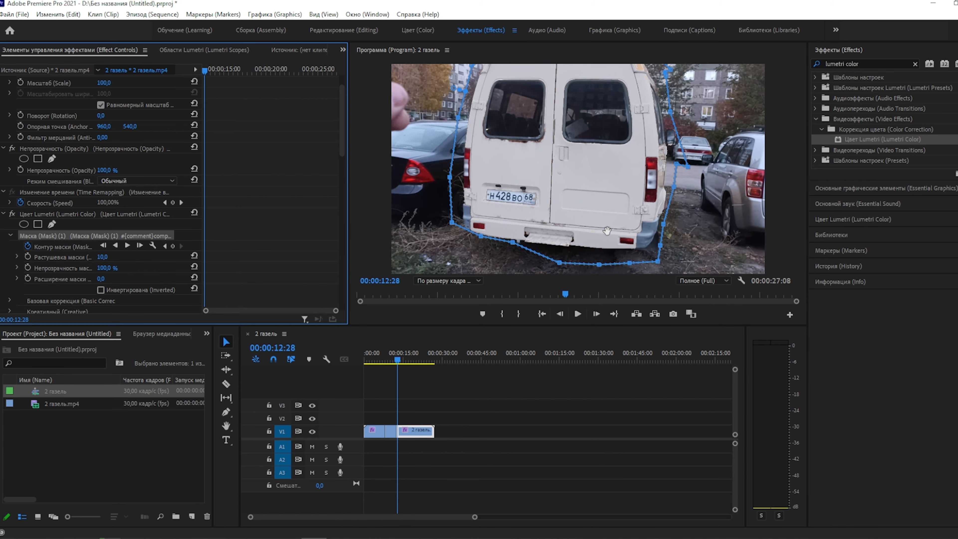
key(l)
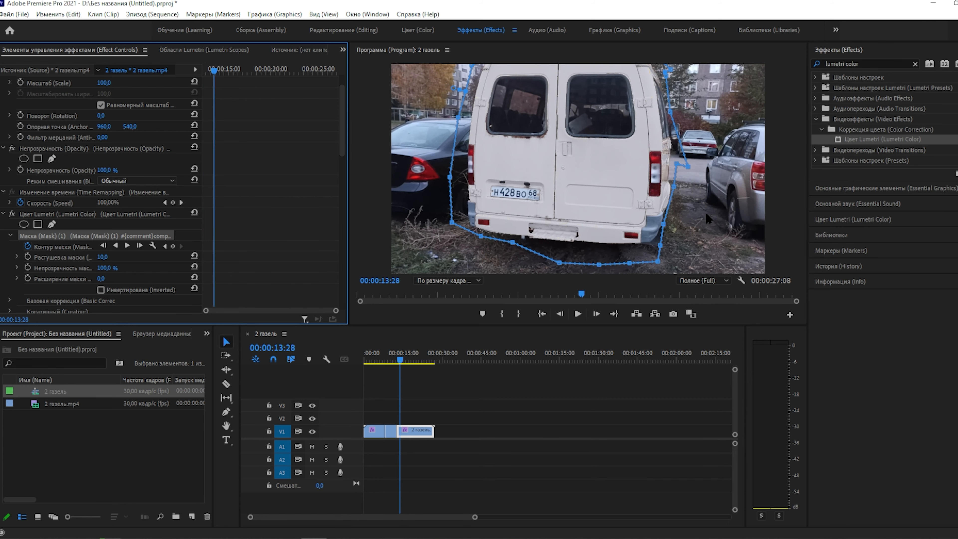
key(k)
drag(663, 225, 671, 222)
click(675, 188)
- At 00:00:14:19, reshape the third segment's mask beside the van's right tail light, moving its lower-right point down and outside the body
key(Right)
key(Right)
key(Right)
key(Right)
key(Right)
key(Right)
key(Right)
key(Right)
key(Right)
key(Right)
key(Right)
key(Right)
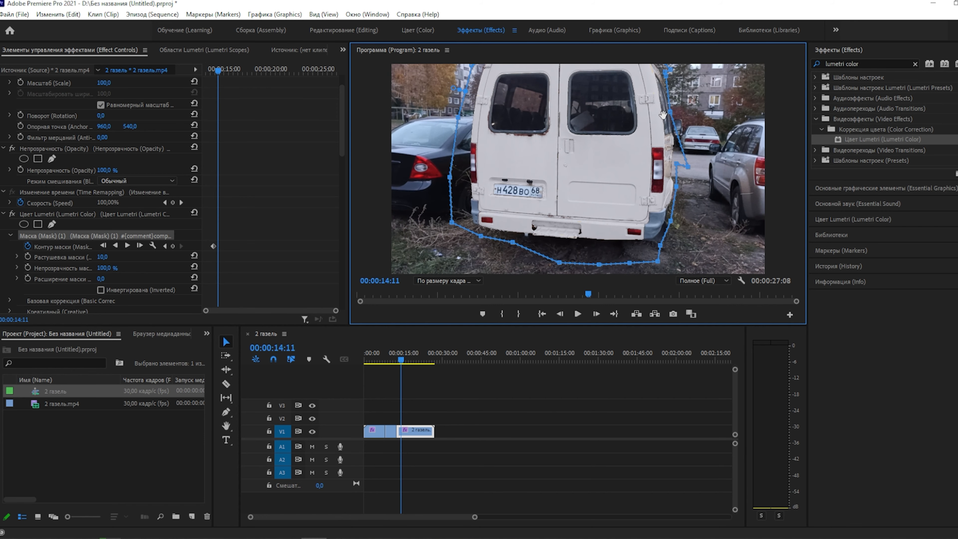
key(Right)
key(Right)
key(Right)
key(Right)
key(Right)
key(Right)
key(Right)
key(Right)
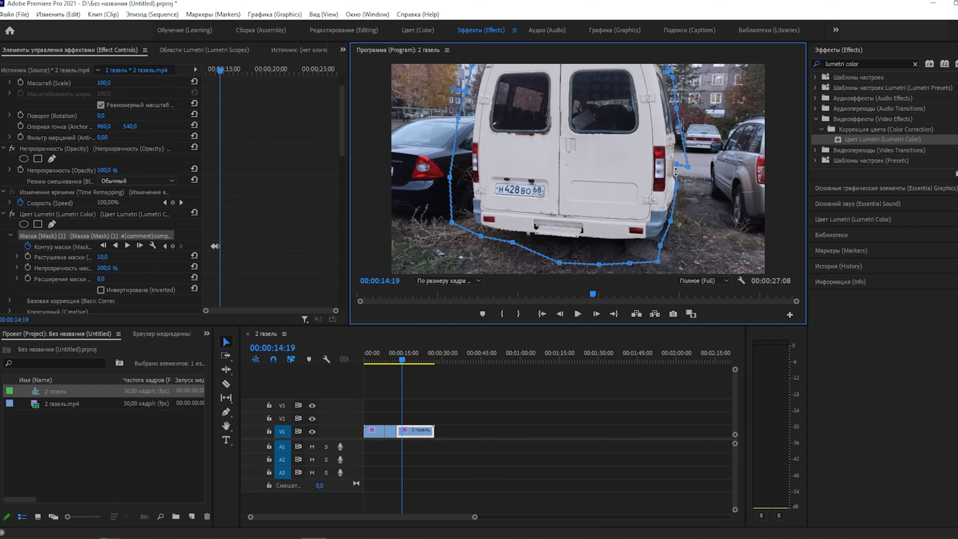
drag(678, 168, 675, 220)
- At 00:00:17:17, move the mask's points along the van's right side and lower-right corner outward to enclose the body
key(Right)
key(Right)
key(Right)
key(Right)
key(Right)
key(Right)
key(Right)
key(Right)
key(Right)
key(Right)
key(Right)
key(Right)
key(Right)
key(Right)
key(Right)
key(Right)
key(Right)
key(Right)
key(Right)
key(Right)
key(Right)
key(Right)
key(Right)
key(Right)
key(Right)
key(Right)
key(Right)
key(Right)
key(Right)
key(Right)
key(Right)
key(Right)
key(Right)
key(Right)
key(Right)
key(Right)
key(Right)
key(Right)
key(Right)
key(Right)
key(Right)
key(Right)
key(Right)
key(Right)
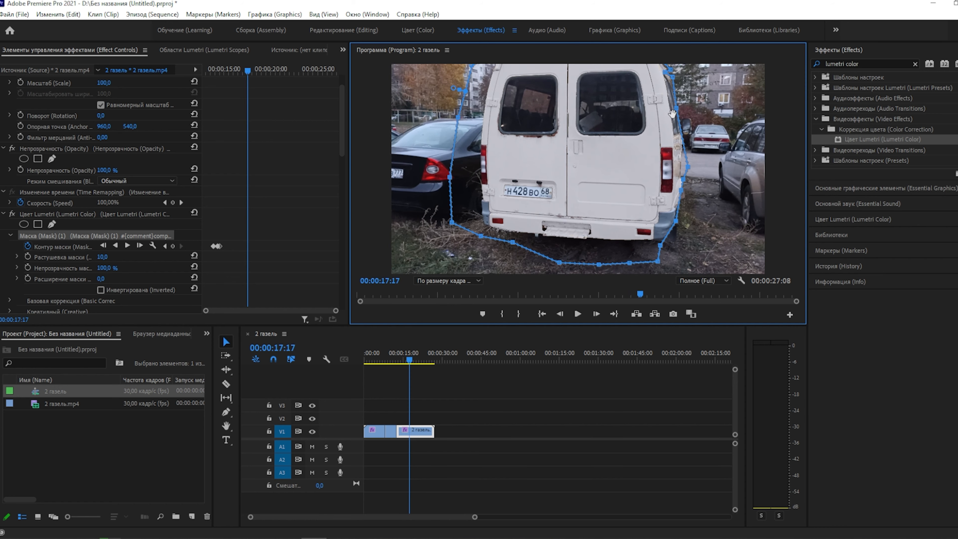
drag(676, 109, 685, 106)
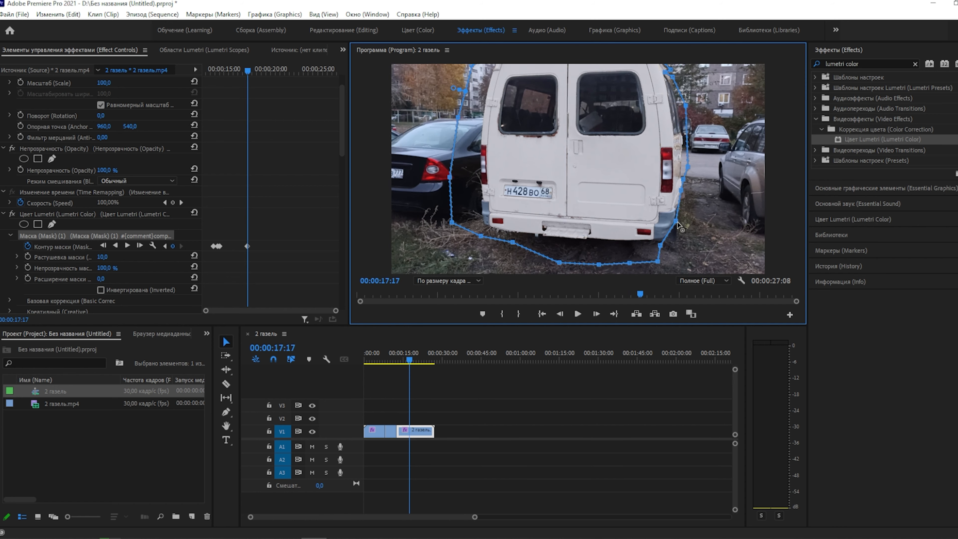
drag(677, 222, 685, 224)
drag(681, 189, 691, 181)
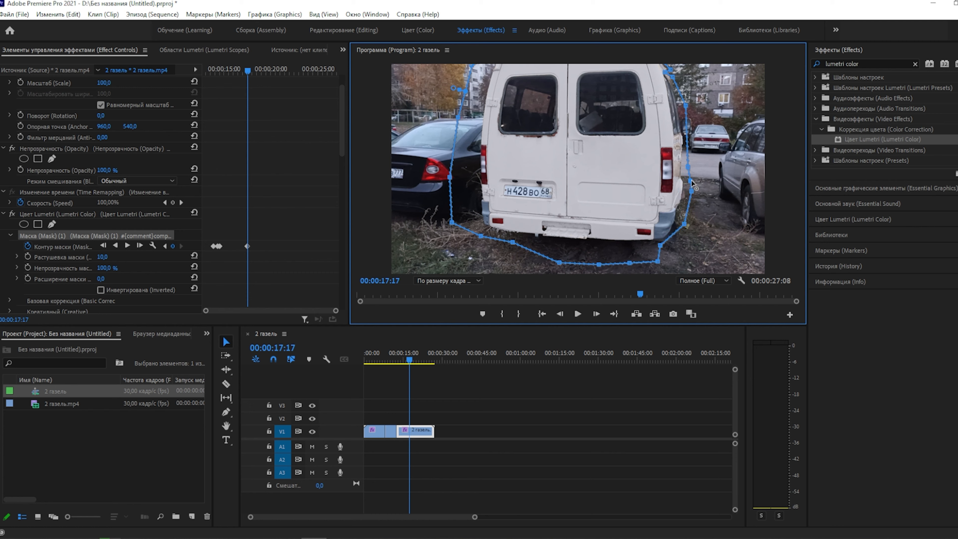
- At 00:00:17:26, move the mask's upper-left points inward so the outline runs closer to the van's left edge
key(Right)
key(Right)
key(Right)
key(Right)
key(Right)
key(Right)
key(Right)
key(Right)
key(Right)
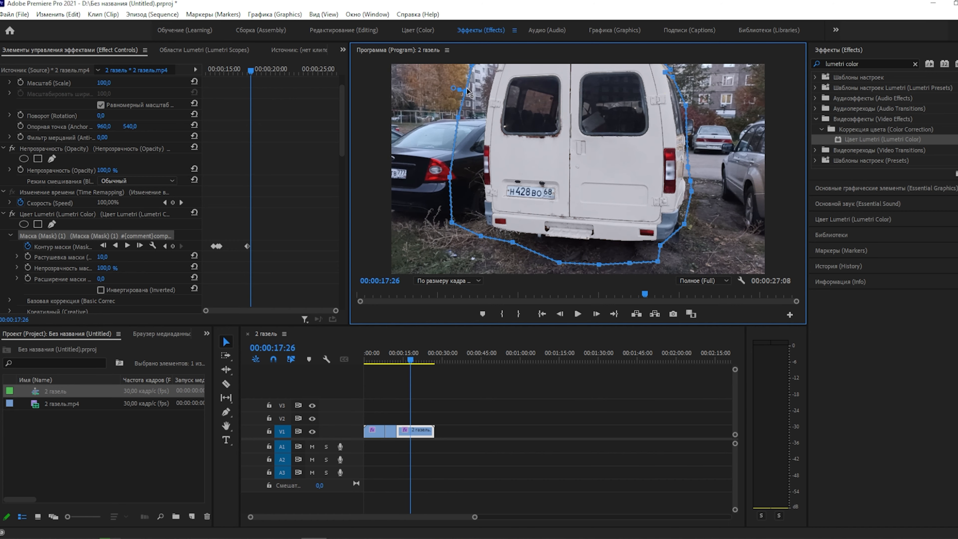
drag(470, 74, 486, 63)
drag(471, 67, 495, 57)
drag(459, 120, 477, 126)
- At 00:00:18:02, widen the mask beside the right tail light and below the van's lower-right corner
key(Right)
key(Right)
key(Right)
key(Right)
key(Right)
key(Right)
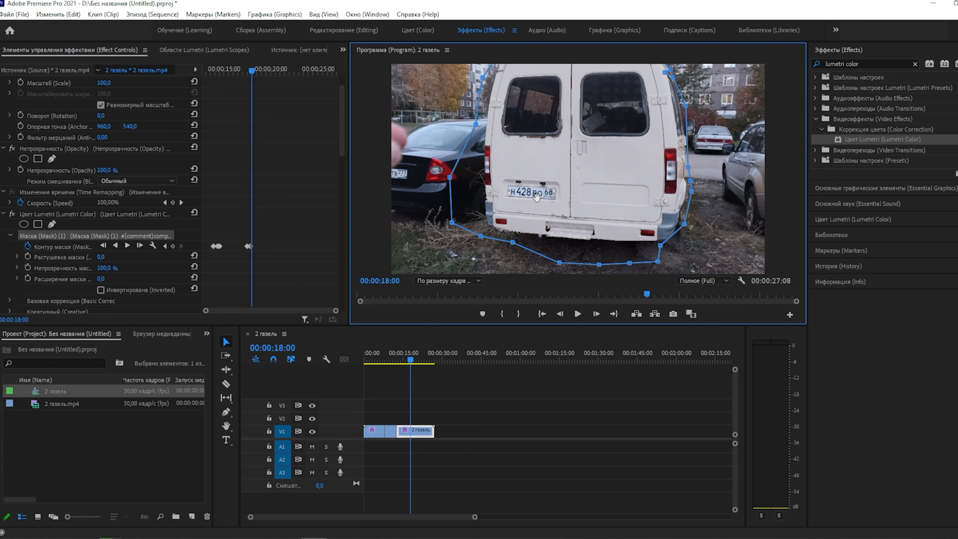
drag(690, 174, 690, 171)
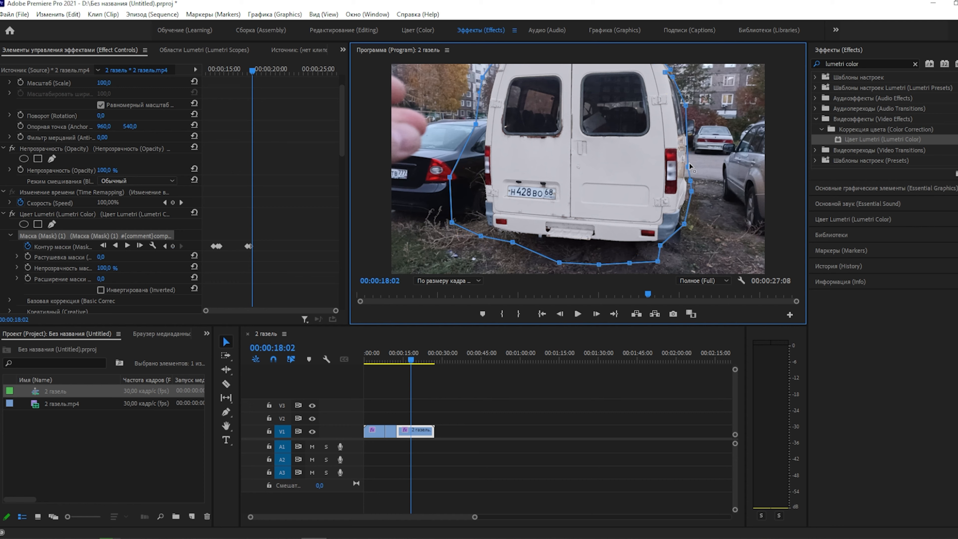
drag(688, 166, 689, 165)
drag(689, 167, 696, 168)
drag(660, 249, 670, 250)
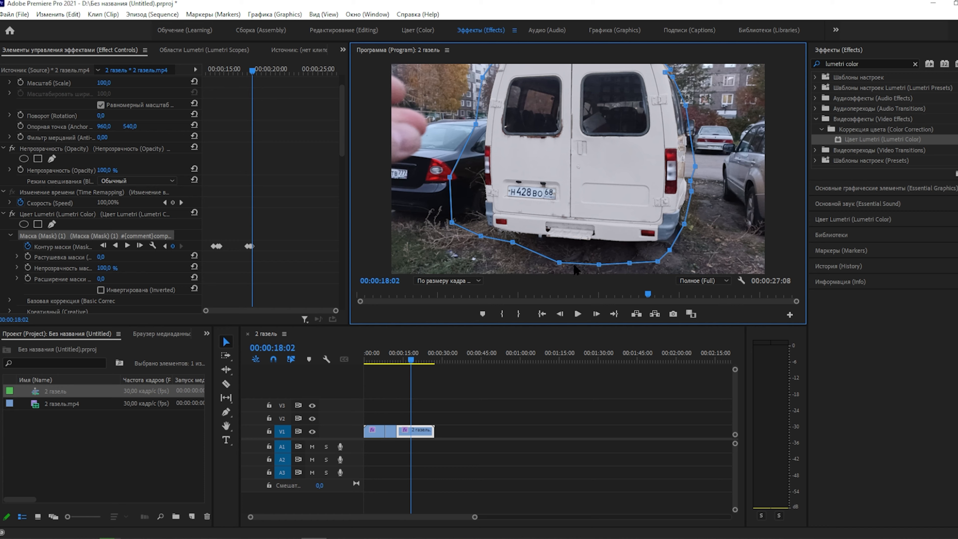
- Check the mask up to 00:00:18:06, then return to 00:00:17:17 and move its lower-left points toward the van's bumper
key(Right)
key(Right)
key(Right)
key(Right)
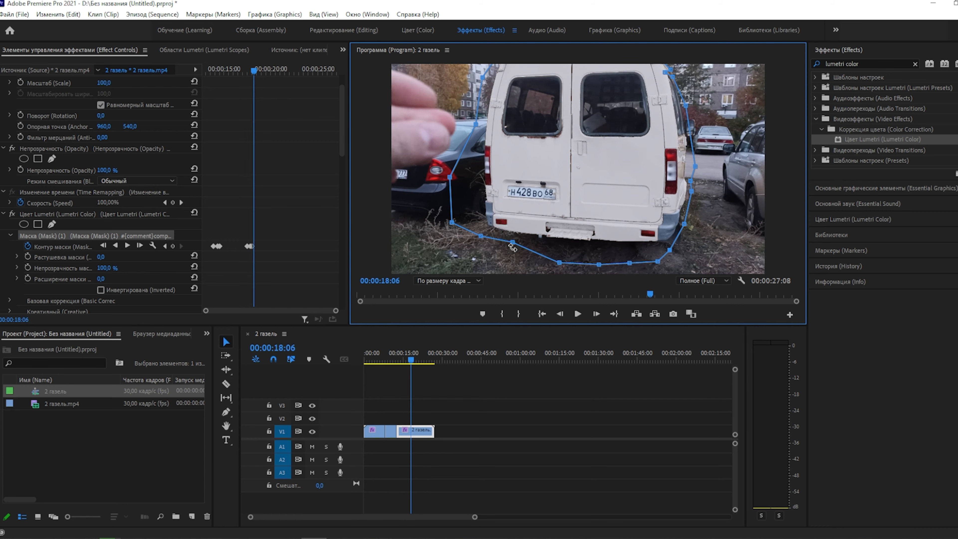
key(Left)
key(Left)
key(Left)
key(Left)
key(Left)
key(Left)
key(Left)
key(Left)
key(Left)
key(Left)
key(Left)
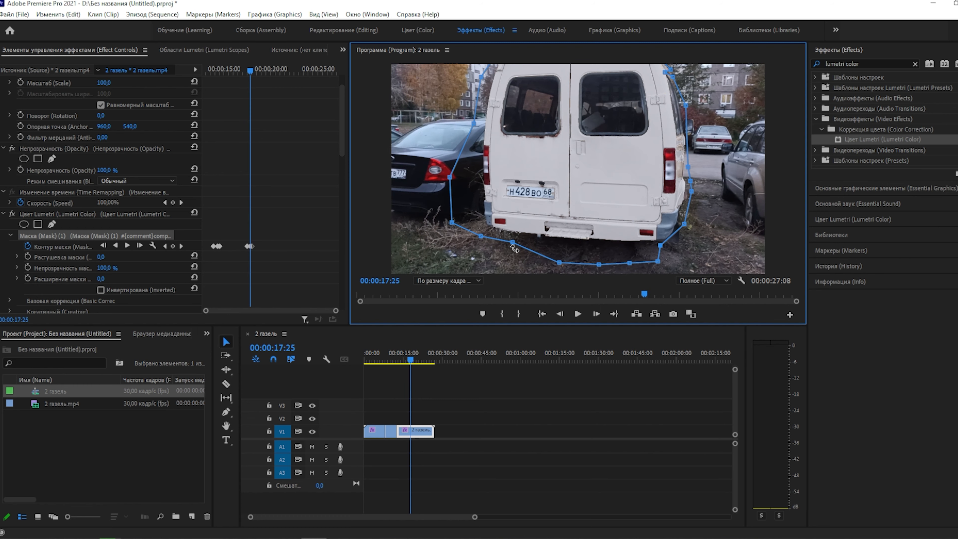
key(Left)
key(Left)
key(Left)
key(Left)
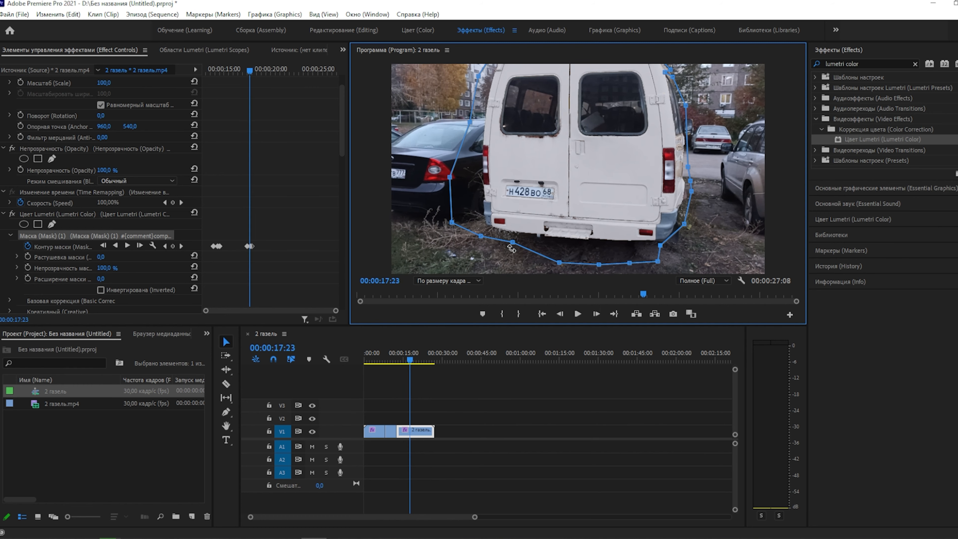
key(Left)
key(Left)
key(Left)
key(Left)
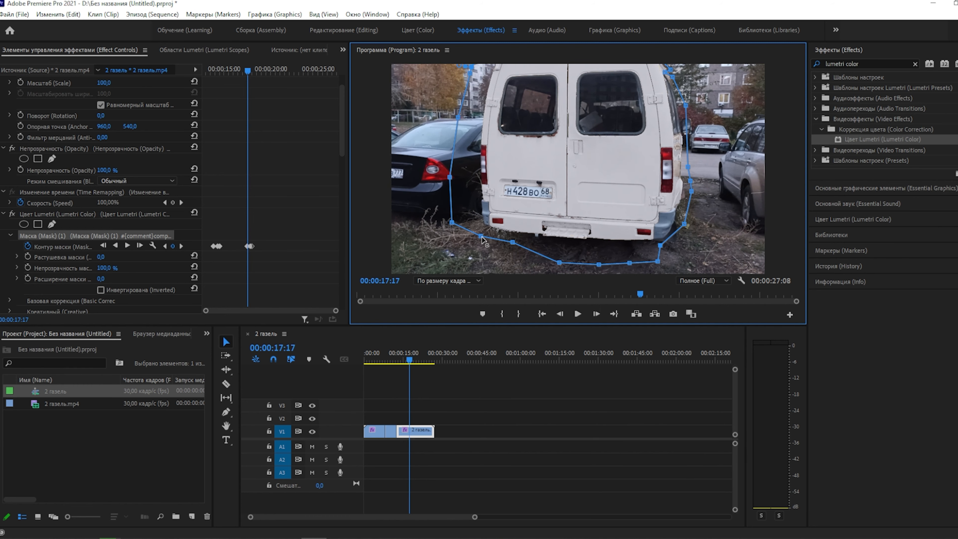
drag(483, 237, 519, 236)
- At 00:00:17:21, tighten the mask's two lower-left points against the underside of the van's bumper
key(Right)
key(Right)
key(Right)
key(Right)
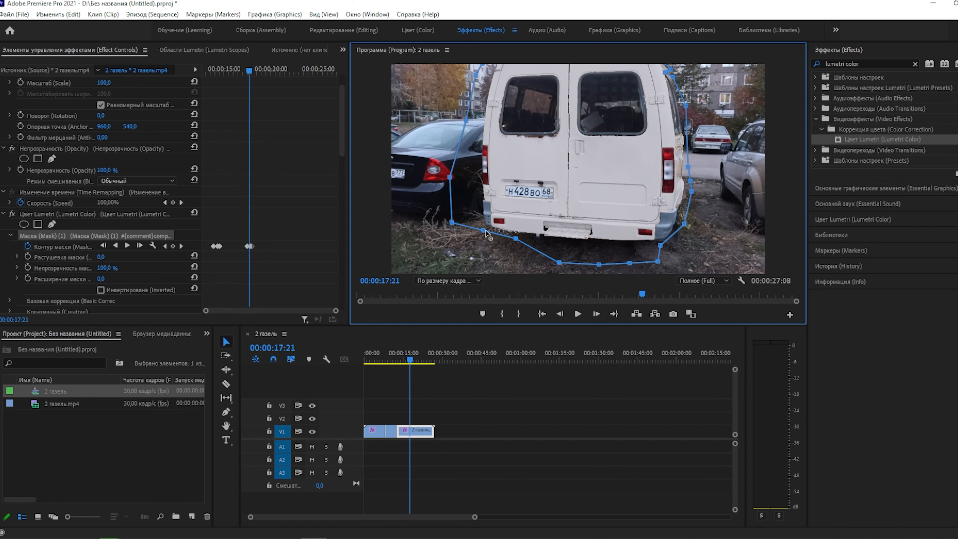
drag(486, 228, 491, 227)
drag(516, 238, 519, 236)
- From 00:00:17:24 to 00:00:17:26, raise the mask's lower-left points close to the van's bumper
key(Right)
key(Right)
key(Right)
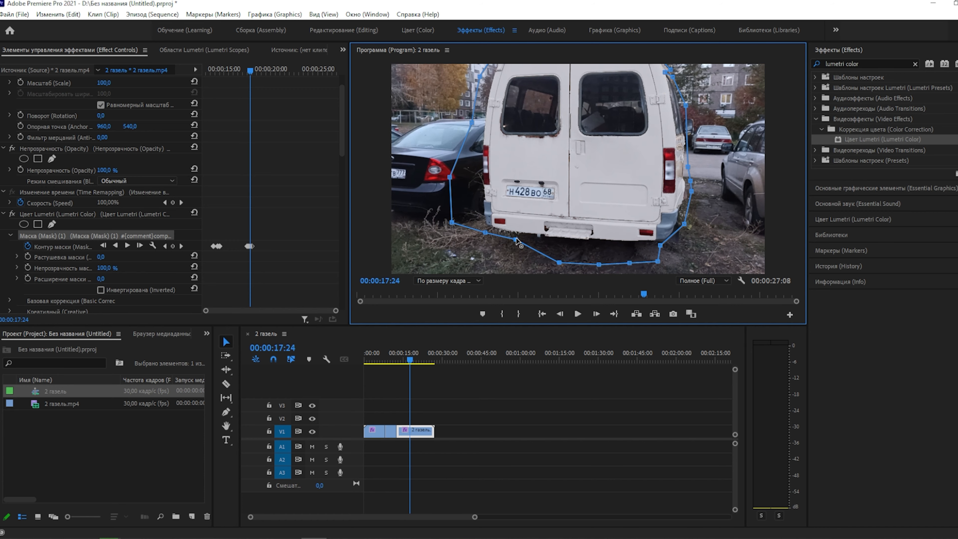
mouse_move(515, 239)
mouse_down()
mouse_move(492, 233)
mouse_move(518, 236)
mouse_up()
key(Right)
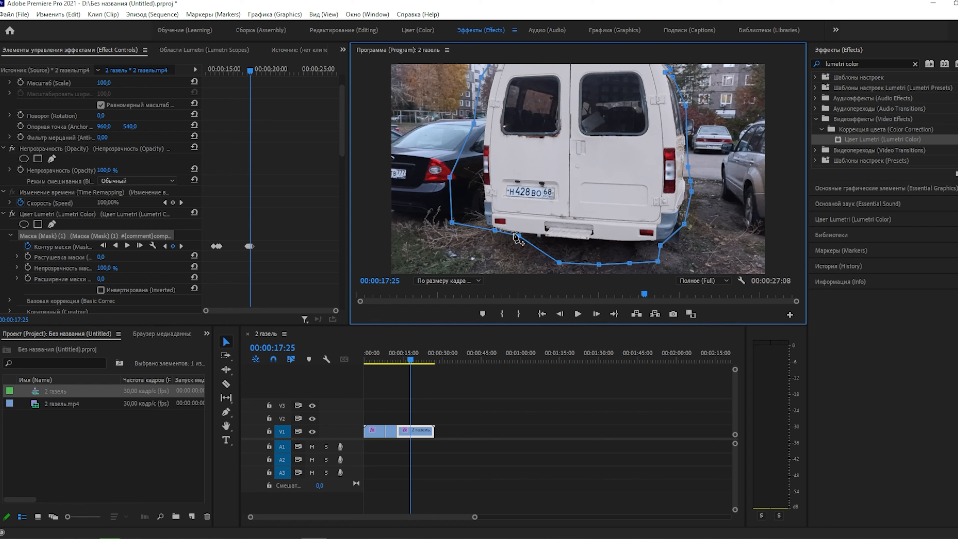
key(Right)
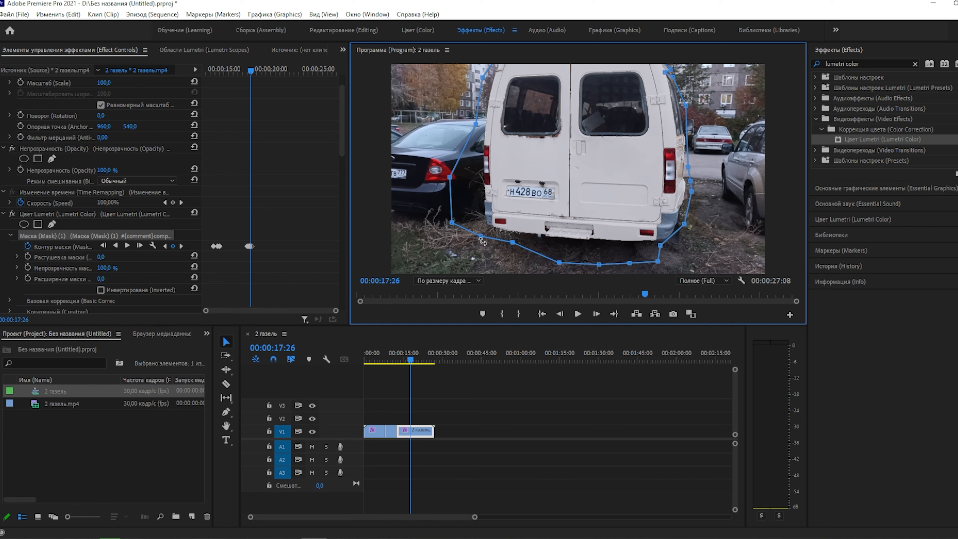
drag(482, 238, 520, 235)
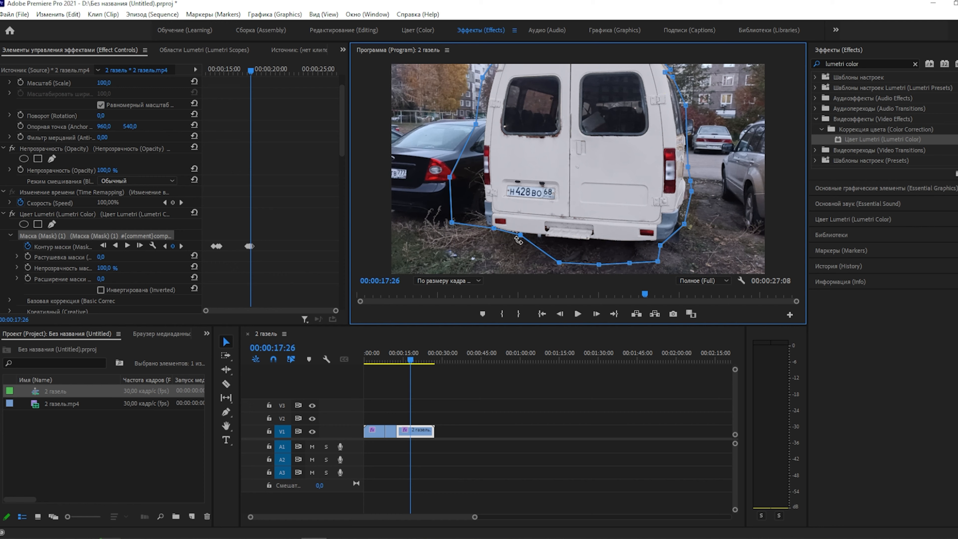
- At 00:00:19:03, move the mask's upper-right points outward so they clear the van's right edge
key(Right)
key(Right)
key(Right)
key(Right)
key(Right)
key(Right)
key(Right)
key(shift+Right)
key(shift+Right)
key(shift+Right)
key(shift+Right)
key(shift+Right)
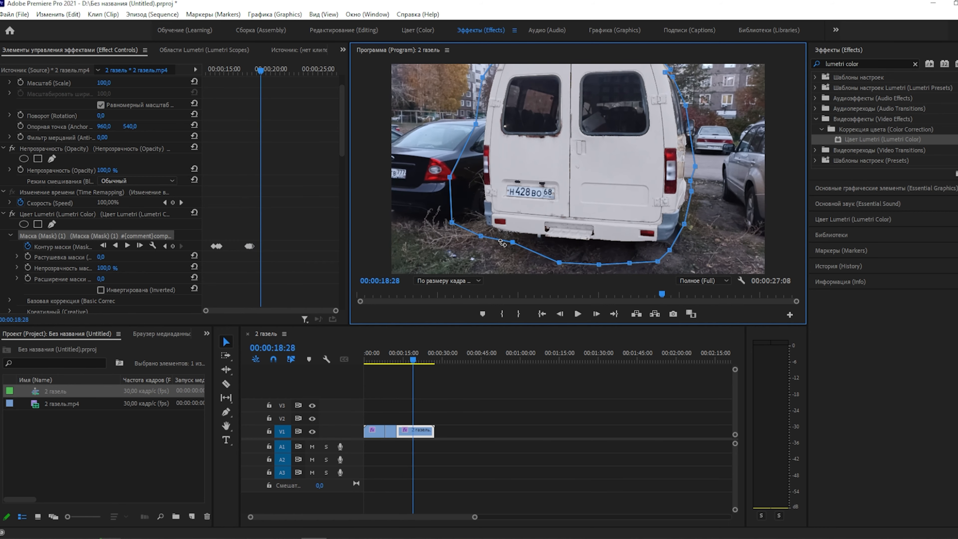
key(Right)
key(Right)
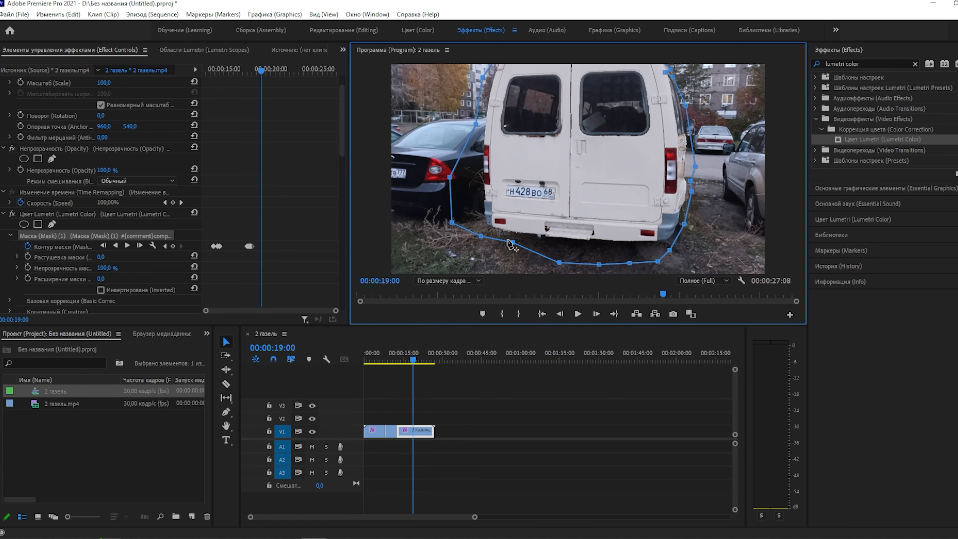
key(Right)
key(Right)
key(Right)
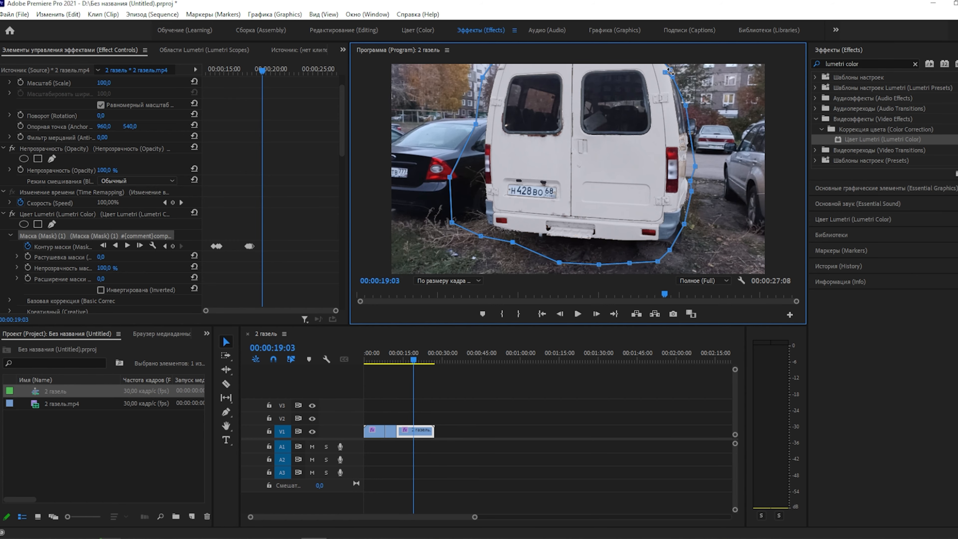
drag(665, 75, 691, 105)
- Step back through the frames before 00:00:19:03 to check the mask's right edge against the van
key(Left)
key(Left)
key(Left)
key(Left)
key(Left)
key(Left)
key(Left)
key(Left)
key(Left)
key(Left)
key(Left)
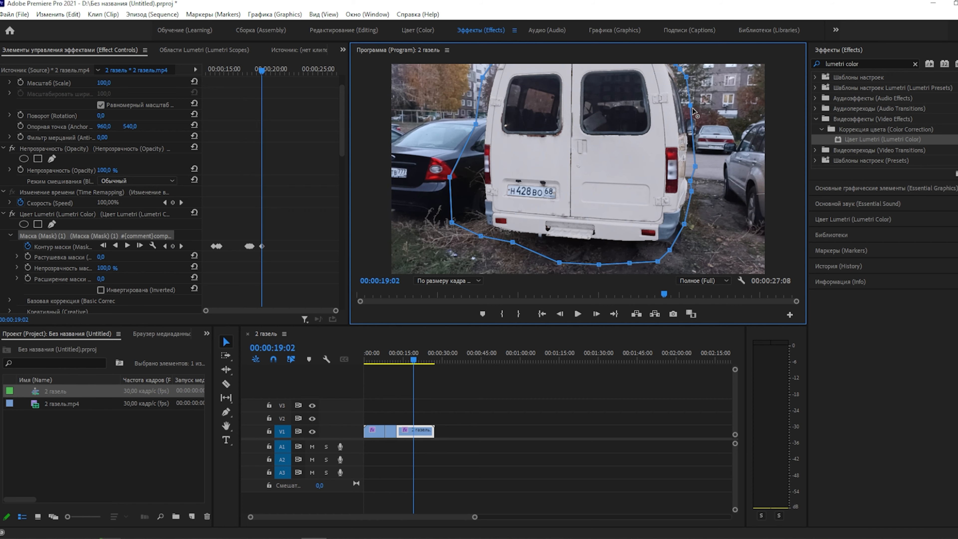
- At 00:00:19:11, move the mask's lower-right point outward so it clears the van's rear corner
key(Right)
key(Right)
key(Right)
key(Right)
key(Right)
key(Right)
key(Right)
key(Right)
key(Right)
key(Right)
key(Right)
key(Right)
key(Right)
key(Right)
key(Right)
key(Right)
key(Right)
key(Right)
key(Right)
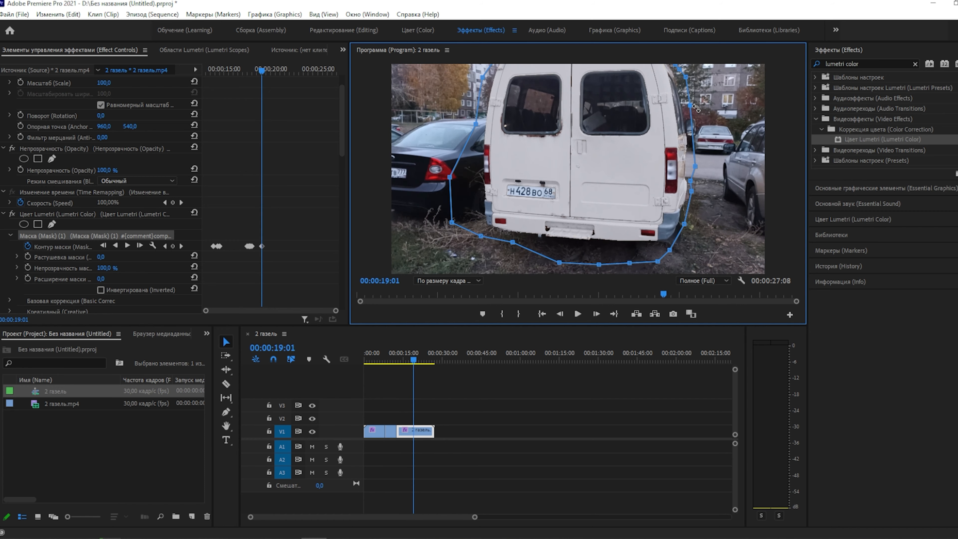
drag(691, 181, 703, 201)
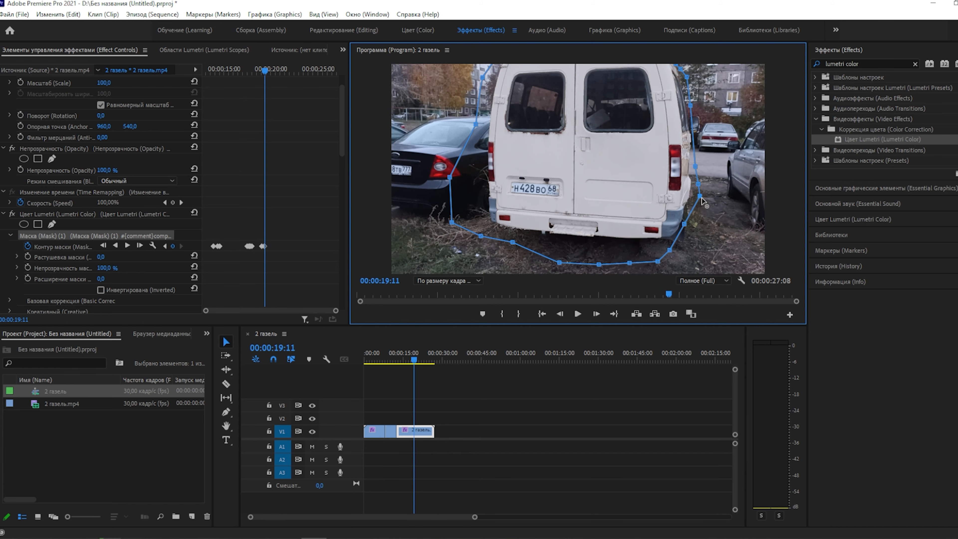
- Check the mask frame by frame from 00:00:19:11 to 00:00:19:22, then play the clip on past 00:00:23:01
key(Right)
key(Right)
key(Right)
key(Right)
key(Right)
key(Right)
key(Right)
key(Right)
key(Right)
key(Right)
key(Right)
key(Right)
key(Right)
key(Right)
key(Right)
key(Right)
key(Right)
key(Right)
key(Right)
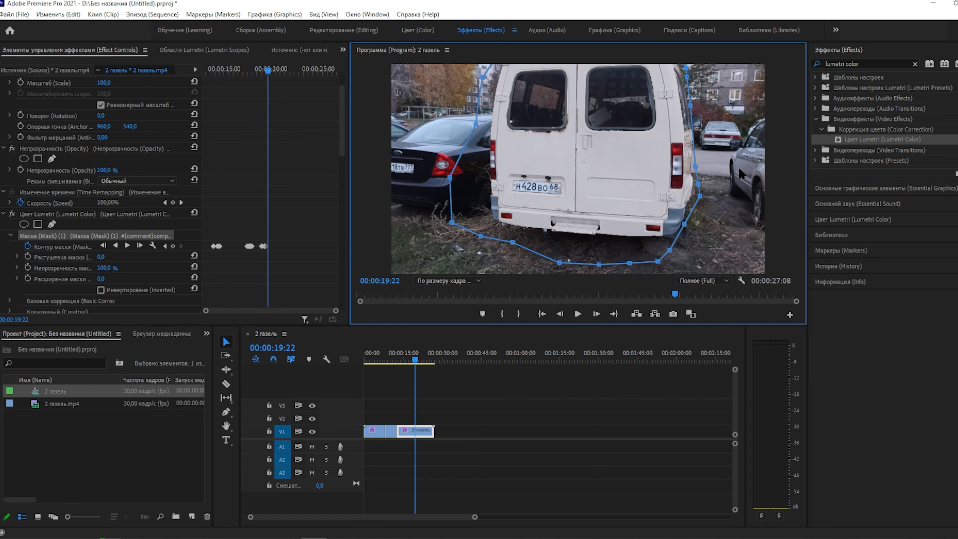
key(space)
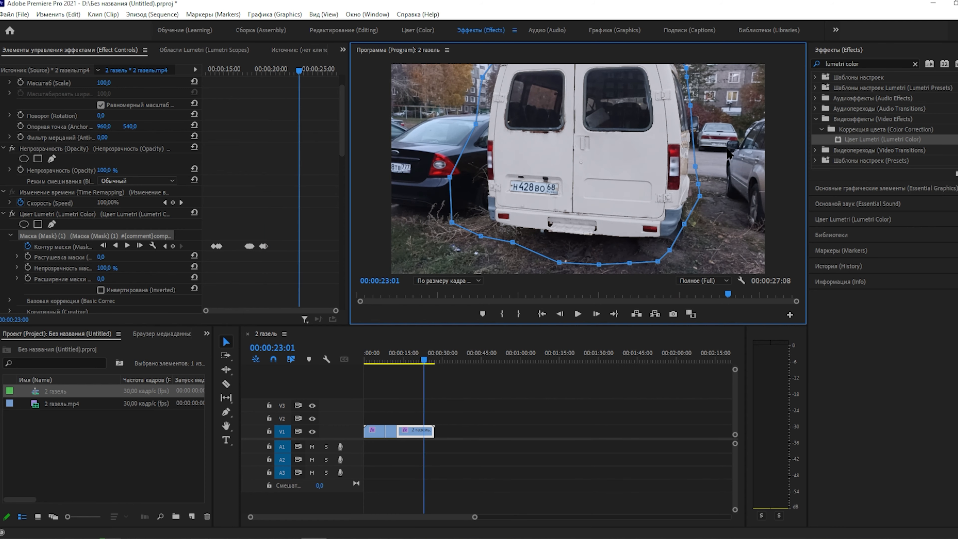
key(Right)
- Step back from 00:00:23:24 to 00:00:19:22, checking the mask outline against the van
key(Left)
key(Left)
key(Left)
key(Left)
key(Left)
key(Left)
key(Left)
key(Left)
key(Left)
key(Left)
key(Left)
key(Left)
key(Left)
key(Left)
key(Left)
key(Left)
key(Left)
key(Left)
key(Left)
key(Left)
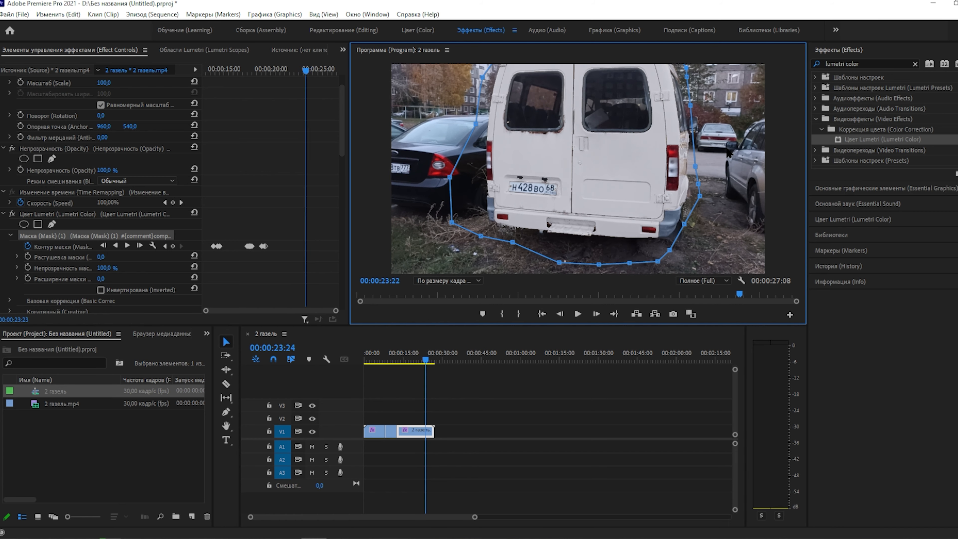
key(Left)
key(Left)
key(Left)
key(Left)
key(Left)
key(Left)
key(Left)
key(Left)
key(Left)
key(Left)
key(Left)
key(Left)
key(Left)
key(Left)
key(Left)
key(Left)
key(Left)
key(Left)
key(Left)
key(Left)
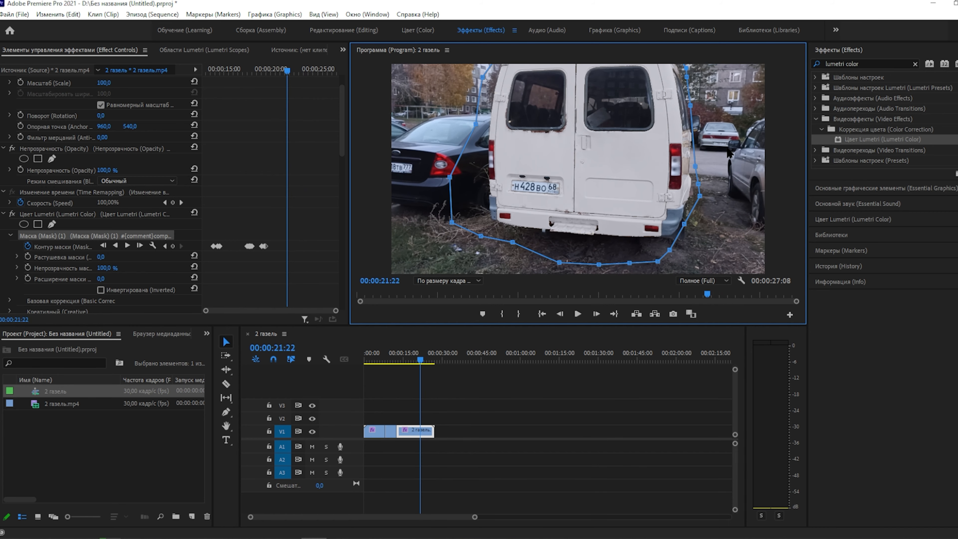
key(Left)
key(Left)
key(Left)
key(Left)
key(Left)
key(Left)
key(Left)
key(Left)
key(Left)
key(Left)
key(Left)
key(Left)
key(Left)
key(Left)
key(Left)
key(Left)
key(Left)
key(Left)
key(Left)
key(Left)
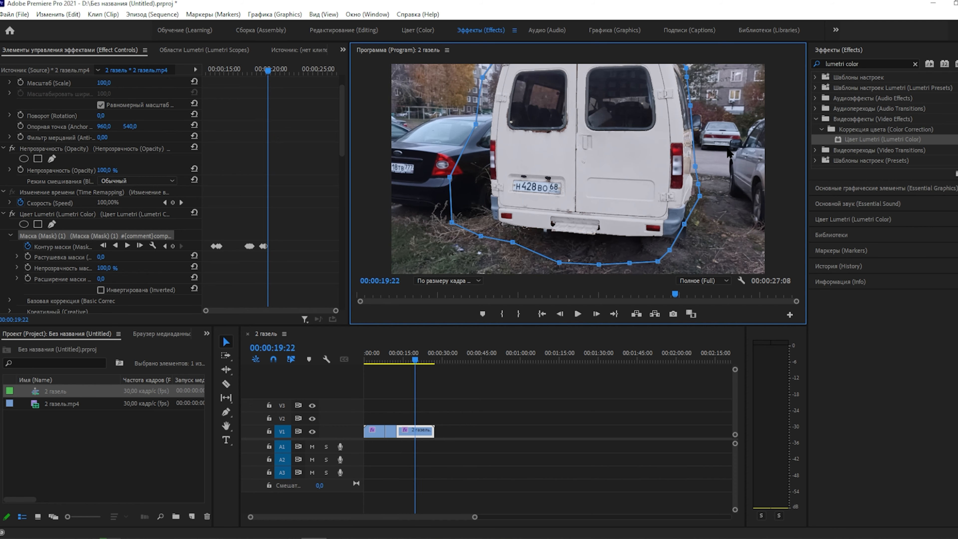
- At 00:00:20:05, raise the mask's two lower-left points to the van's bumper and shift the lower-right point slightly upward
key(Right)
key(Right)
key(Right)
key(Right)
key(Right)
key(Right)
key(Right)
key(Right)
key(Right)
key(Right)
key(Right)
key(Right)
key(Right)
key(Right)
key(Right)
key(Right)
key(Right)
key(Right)
key(Right)
key(Right)
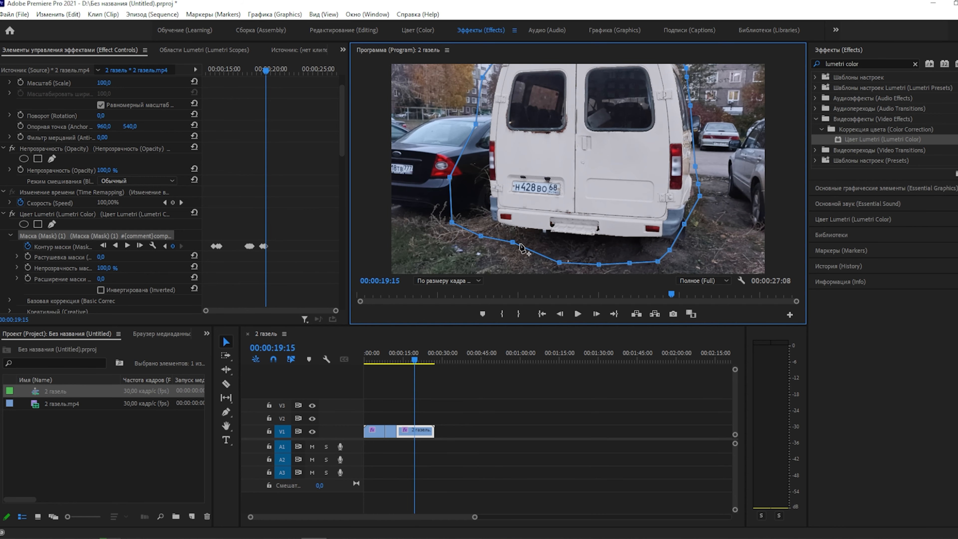
key(Right)
key(Right)
key(Right)
key(Right)
key(Right)
key(Right)
key(Right)
key(Right)
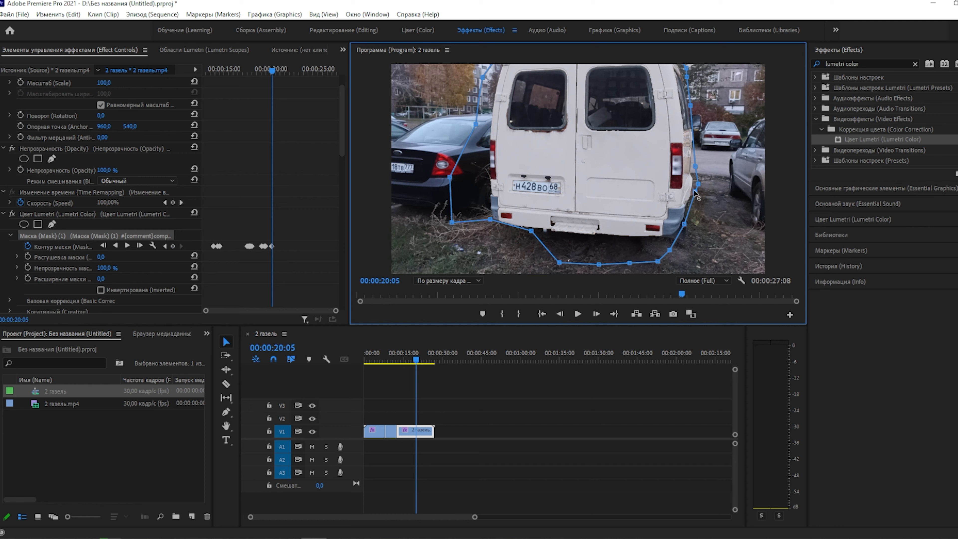
- Check the mask outline against the van frame by frame from 00:00:20:05 to 00:00:24:27
key(shift+Right)
key(Right)
key(Right)
key(Right)
key(Right)
key(Right)
key(Right)
key(Right)
key(Right)
key(Right)
key(Right)
key(Right)
key(Right)
key(Right)
key(Right)
key(Right)
key(Right)
key(Right)
key(Right)
key(Right)
key(Right)
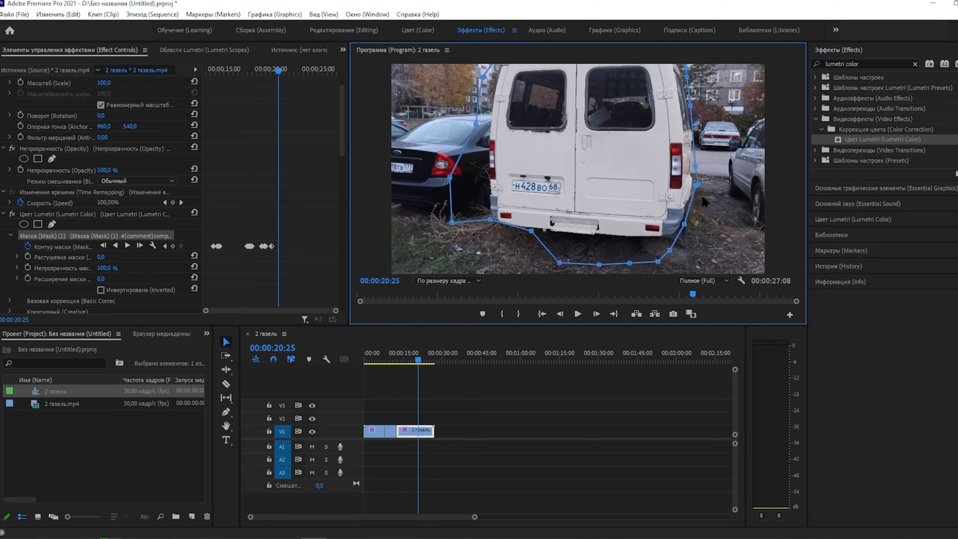
key(Right)
key(Right)
key(Right)
key(Right)
key(Right)
key(Right)
key(Right)
key(Right)
key(Right)
key(Right)
key(Right)
key(Right)
key(Right)
key(Right)
key(Right)
key(Right)
key(Right)
key(Right)
key(Right)
key(Right)
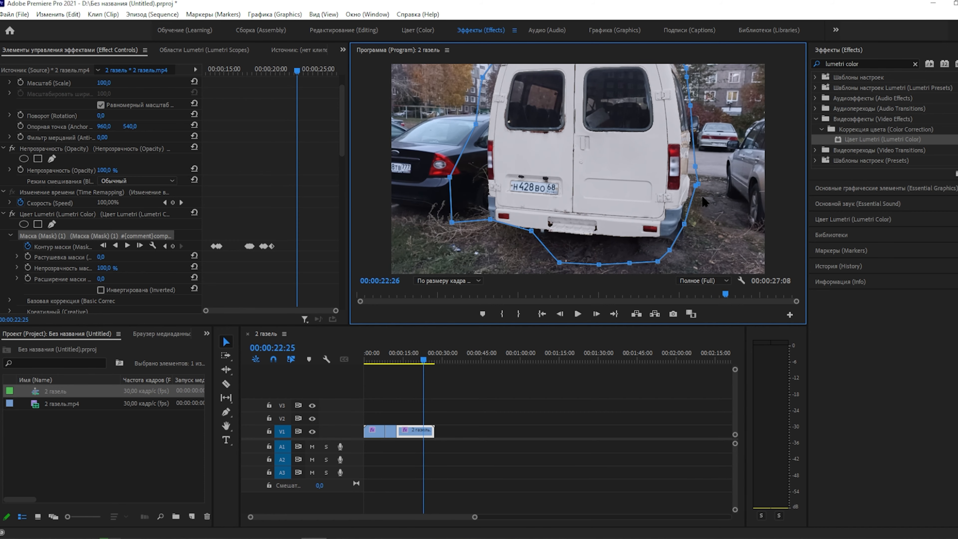
key(Right)
key(Right)
key(Right)
key(Right)
key(Right)
key(Right)
key(Right)
key(Right)
key(Right)
key(Right)
key(Right)
key(Right)
key(Right)
key(Right)
key(Right)
key(Right)
key(Right)
key(Right)
key(Right)
key(Right)
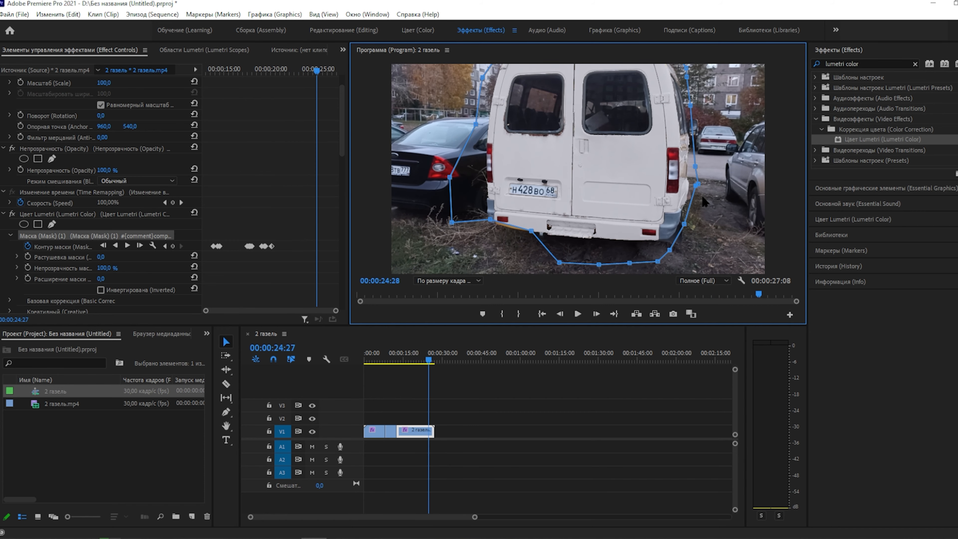
- At 00:00:23:08, lower the mask point at the van's lower-left bumper corner slightly so it clears the bumper
key(Left)
key(Left)
key(Left)
key(Left)
key(Left)
key(Left)
key(Left)
key(Left)
key(Left)
key(Left)
key(Left)
key(Left)
key(Left)
key(Left)
key(Left)
key(Left)
key(Left)
key(Left)
key(Left)
key(Left)
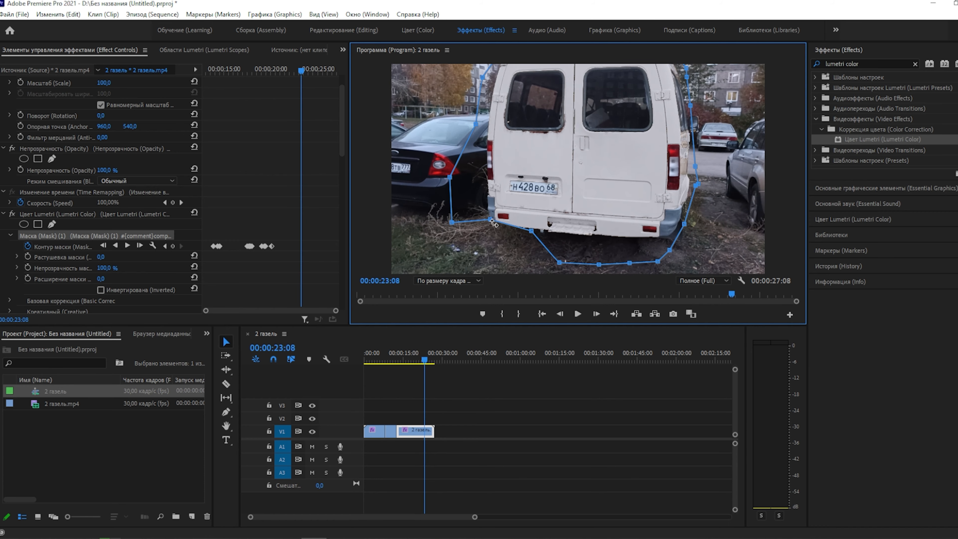
drag(491, 219, 491, 224)
- At 00:00:23:12, nudge the mask point at the lower-left bumper corner slightly down and outward
key(Right)
key(Right)
key(Right)
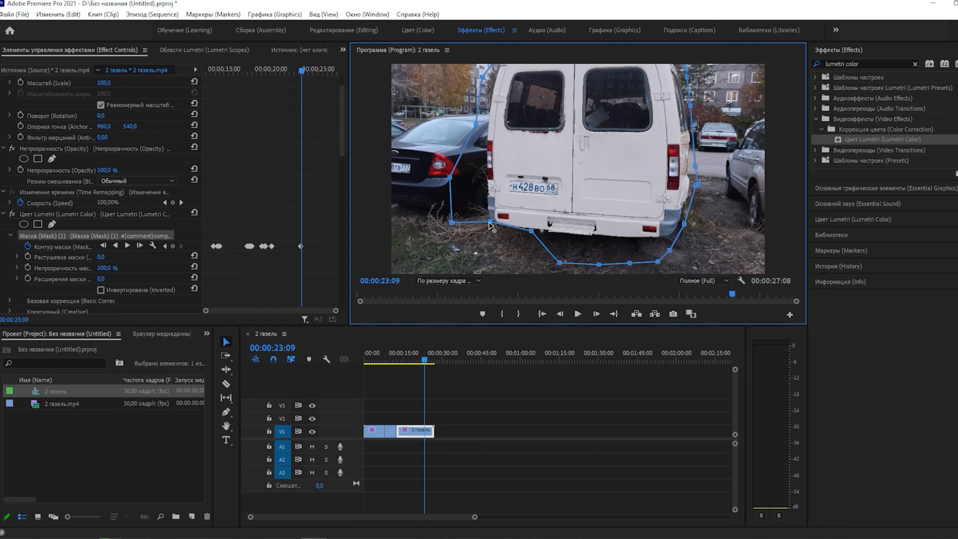
key(Right)
key(Right)
key(Right)
key(Right)
key(Right)
key(Right)
key(Right)
key(Right)
key(Right)
key(Right)
key(Right)
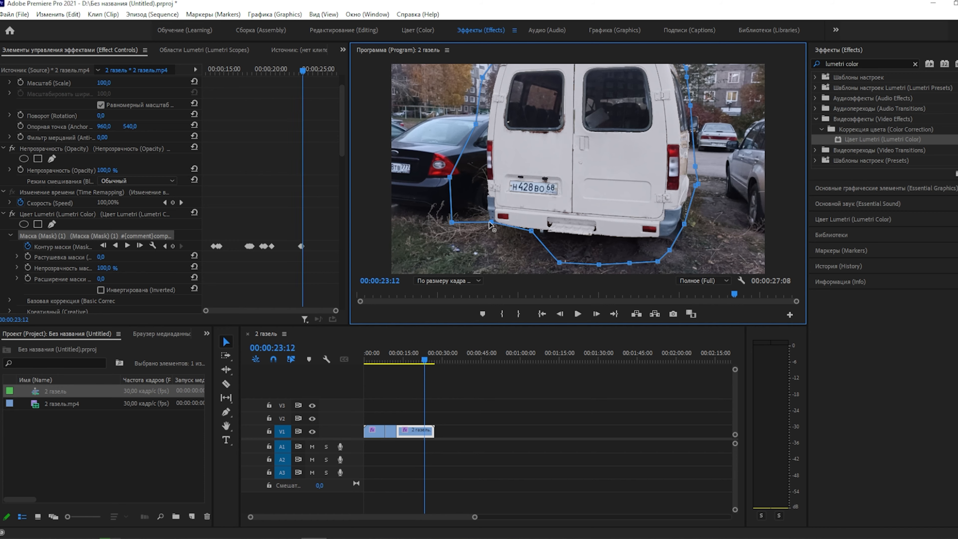
drag(490, 222, 489, 223)
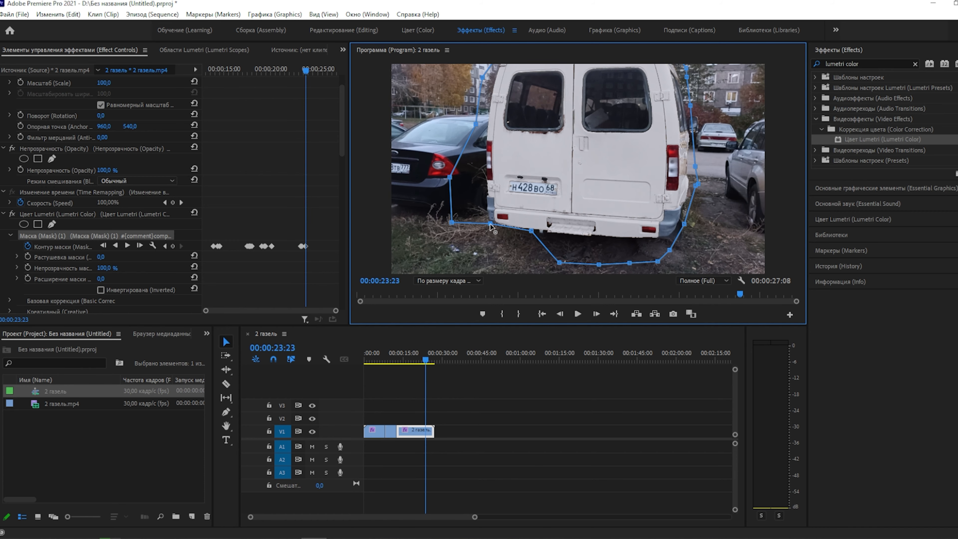
- At 00:00:24:07, move the mask point under the left part of the bumper slightly down and to the left
key(Right)
key(Right)
key(Right)
key(Right)
key(Right)
key(Right)
key(Right)
key(Right)
key(Right)
key(Right)
key(Right)
key(Right)
key(Right)
key(Right)
key(Right)
drag(530, 230, 528, 233)
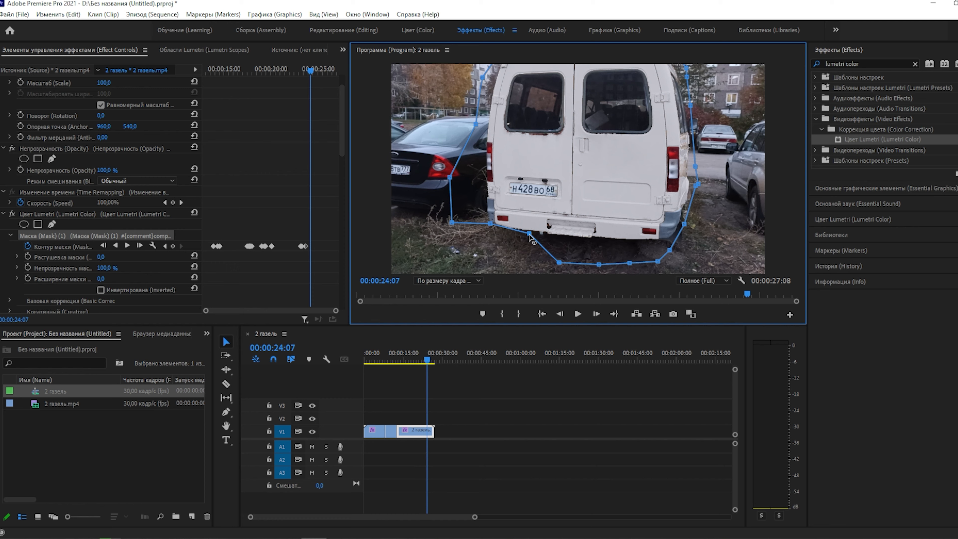
- At 00:00:24:20, lower the mask point at the van's lower-left bumper corner slightly below the bumper edge
key(Right)
key(Right)
key(Right)
key(Right)
key(Right)
key(Right)
key(Right)
key(Right)
key(Right)
key(Right)
key(Right)
key(Right)
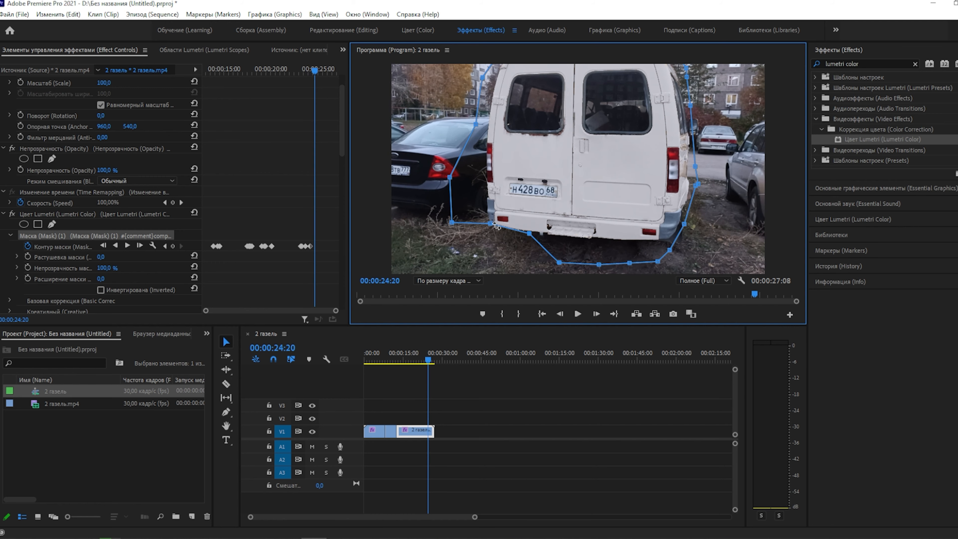
drag(493, 226, 494, 228)
- Check the mask outline along the bumper from 00:00:24:20 to 00:00:26:22, near the clip's end
key(Right)
key(Right)
key(Right)
key(Right)
key(Right)
key(Right)
key(Right)
key(Right)
key(Right)
key(Right)
key(Right)
key(Right)
key(Right)
key(Right)
key(Right)
key(Right)
key(space)
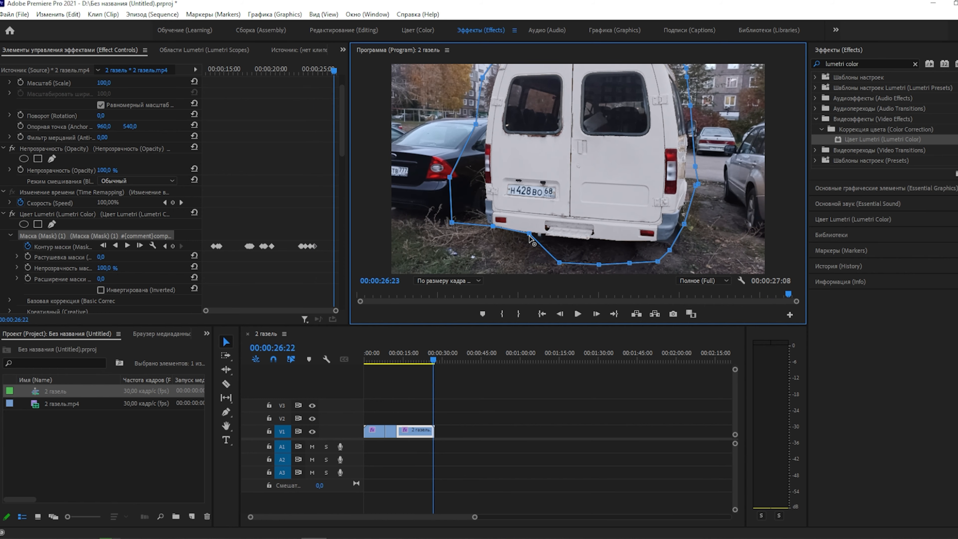
- At 00:00:26:26, move the mask point under the left part of the bumper down and outward, then check up to 00:00:27:00
key(Left)
key(Left)
key(Left)
key(Left)
key(Left)
key(Left)
key(Left)
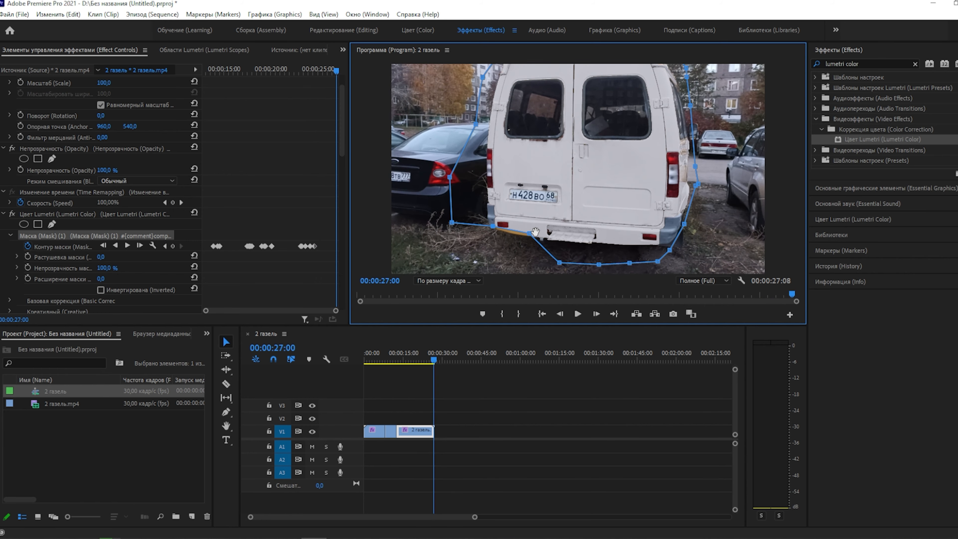
key(Left)
key(Left)
key(Left)
key(Left)
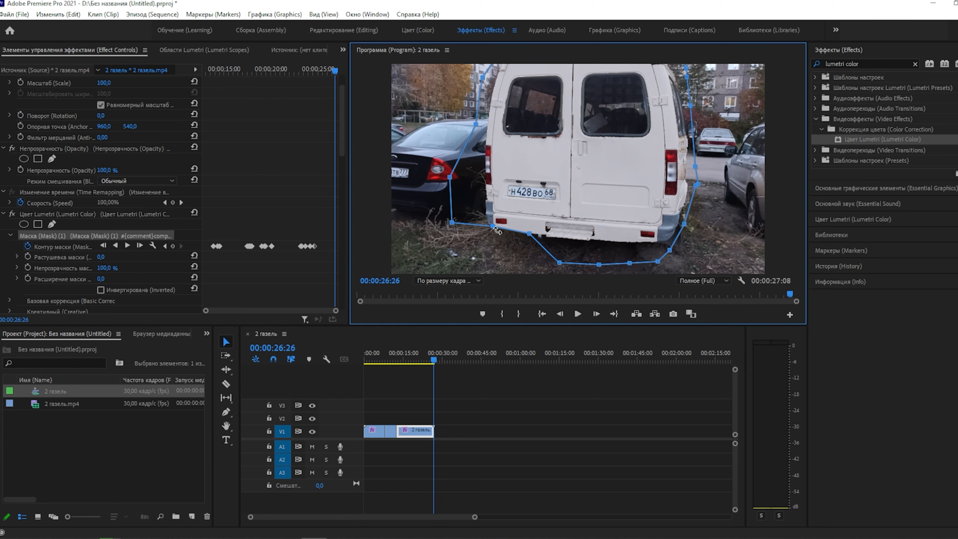
drag(529, 234, 526, 237)
key(Right)
key(Right)
key(Right)
key(Right)
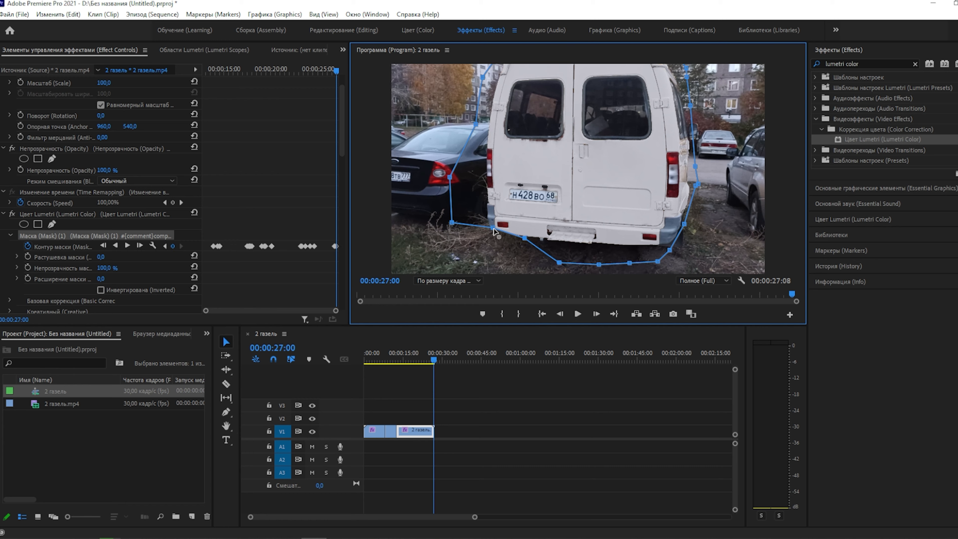
- Check the mask outline frame by frame from 00:00:27:00 to the end of the sequence
key(Right)
key(Right)
key(Right)
key(Right)
key(Right)
key(Right)
key(Right)
key(Right)
key(Right)
key(Right)
key(Right)
key(Right)
key(Right)
key(Right)
key(Right)
key(Right)
key(Right)
key(Right)
key(Right)
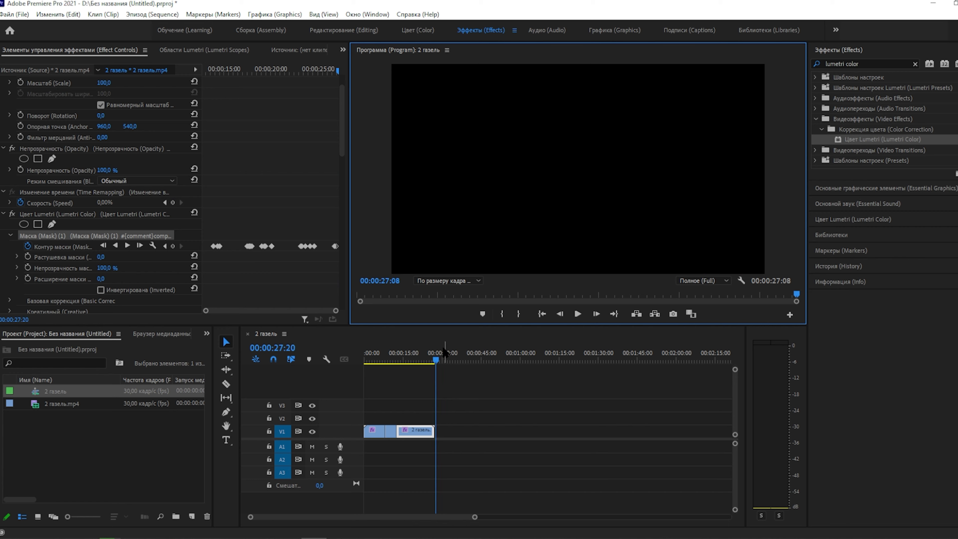
- Find the frame where the hand passes the white van and split the clip there, at 00:00:18:14
drag(436, 361, 391, 361)
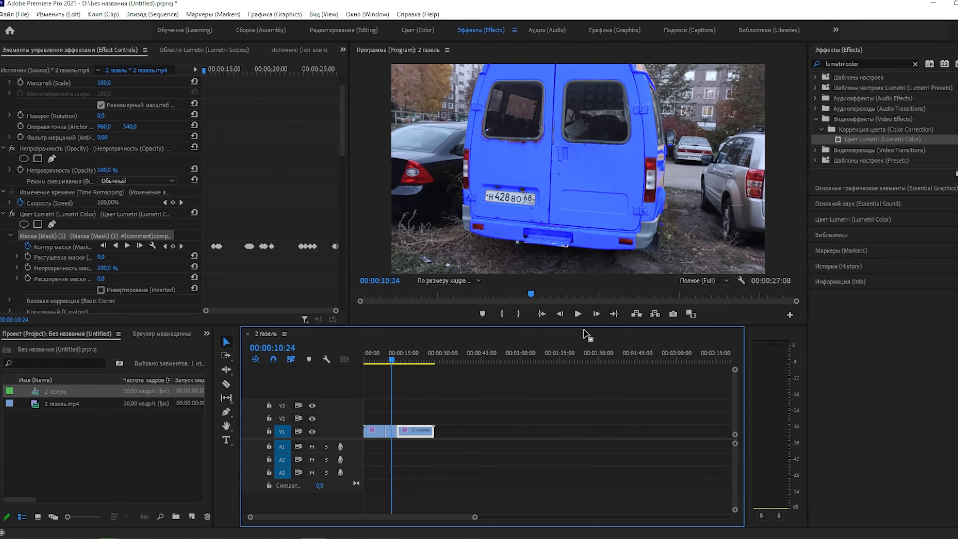
click(578, 314)
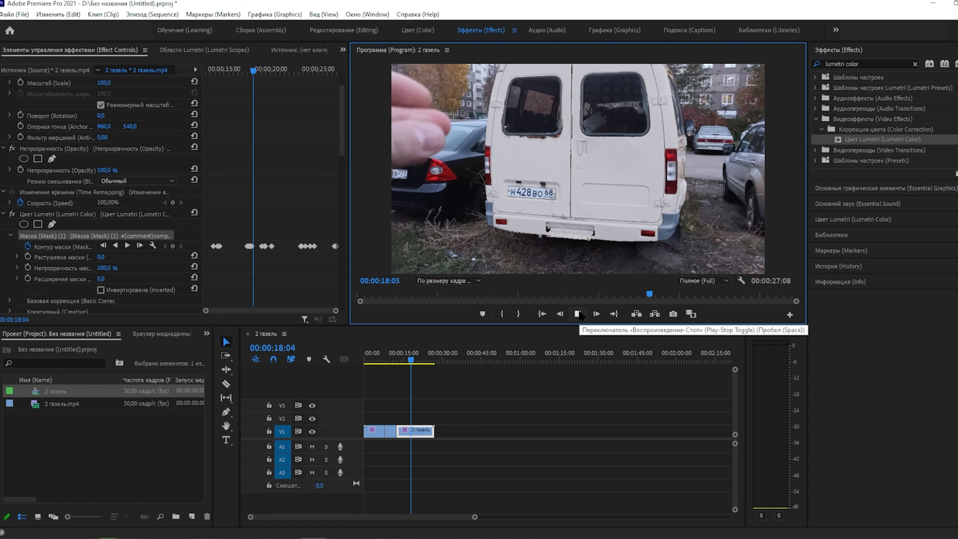
click(577, 313)
key(Left)
key(Left)
key(Left)
key(Left)
key(Left)
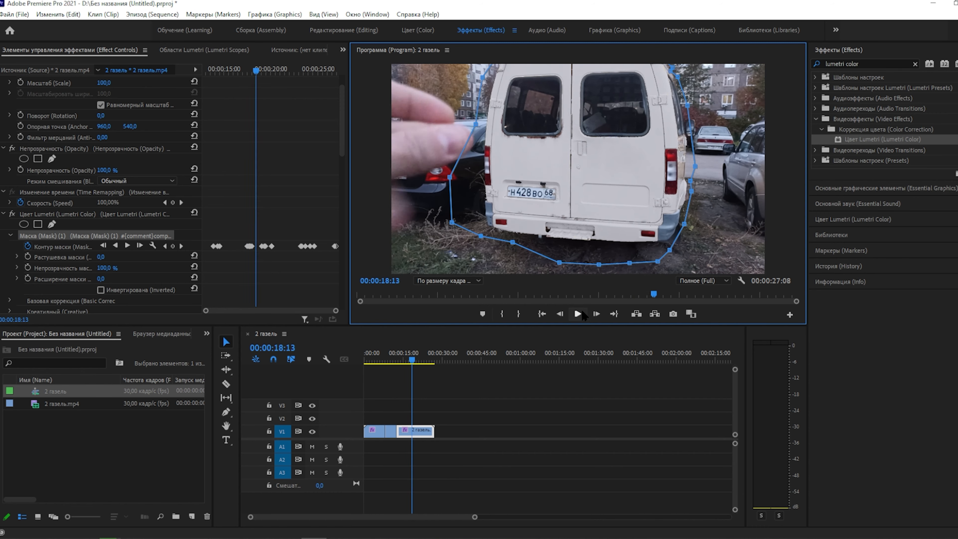
key(Left)
key(Left)
key(Left)
key(Left)
key(Left)
key(Left)
key(Left)
key(Left)
key(Left)
key(Left)
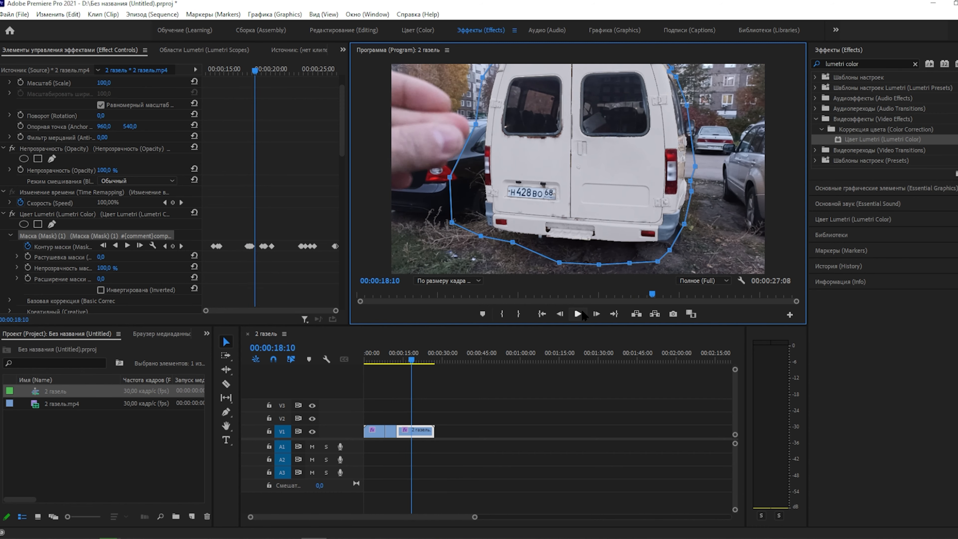
key(Right)
key(Right)
key(Right)
key(Right)
key(Right)
key(Right)
key(Right)
key(Right)
key(Right)
key(Right)
key(Right)
key(Right)
key(Right)
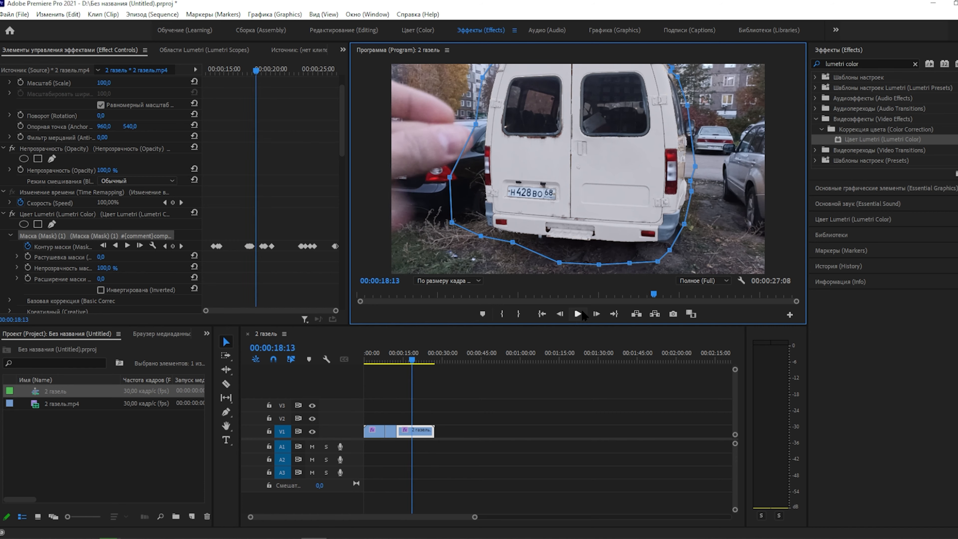
key(Left)
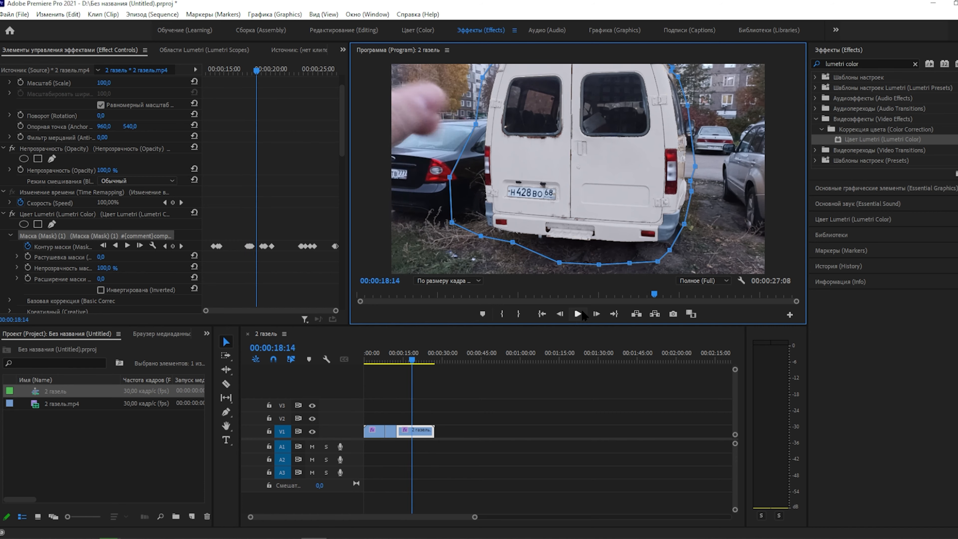
click(226, 384)
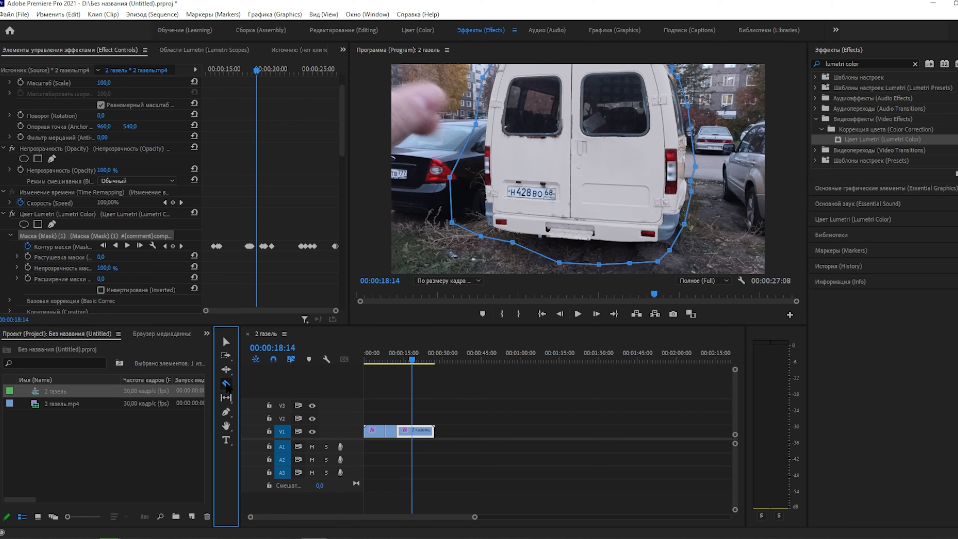
click(417, 432)
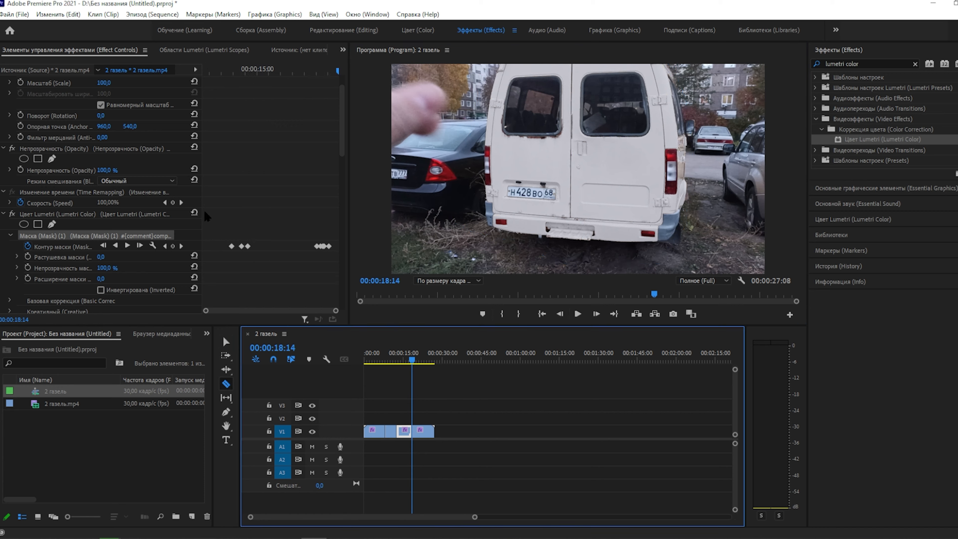
- In the last segment, at 00:00:20:00, shift the Lumetri HSL correction colour wheel to its red edge
click(343, 124)
drag(343, 127, 343, 199)
click(225, 341)
click(428, 432)
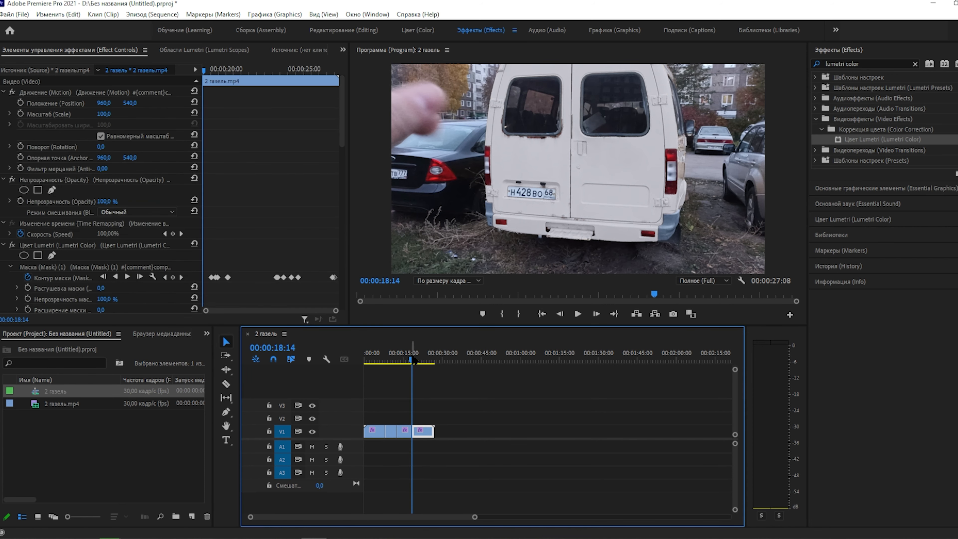
click(415, 361)
scroll(156, 203, down, 6)
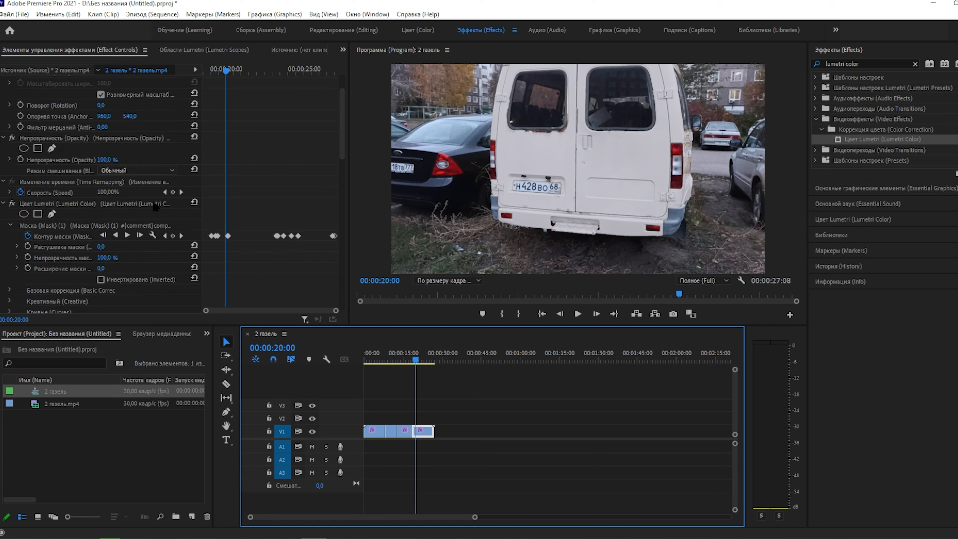
scroll(125, 279, down, 8)
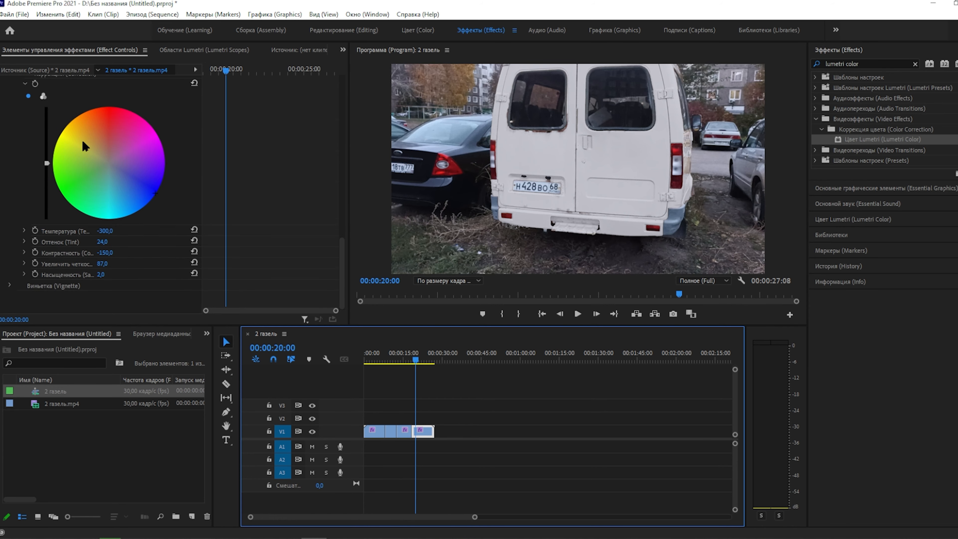
click(84, 147)
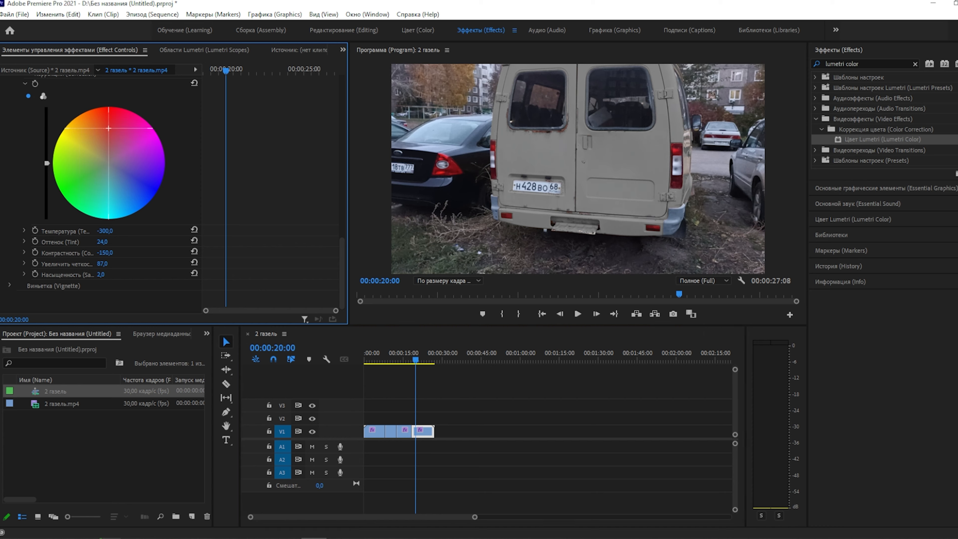
drag(108, 128, 111, 109)
- Set the HSL correction to temperature 300, tint -300, contrast 150, sharpen -100 and saturation 300
click(105, 253)
text(150)
key(Return)
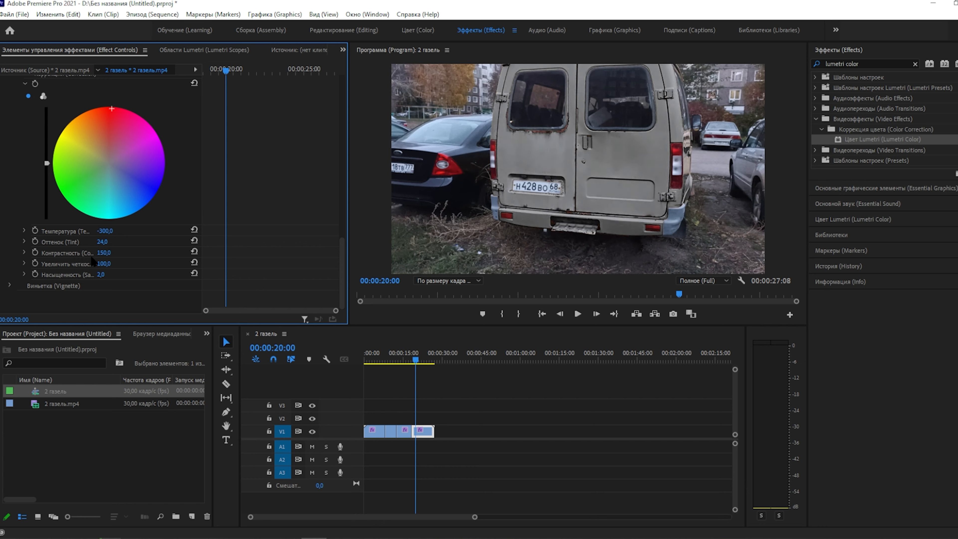
drag(104, 231, 57, 242)
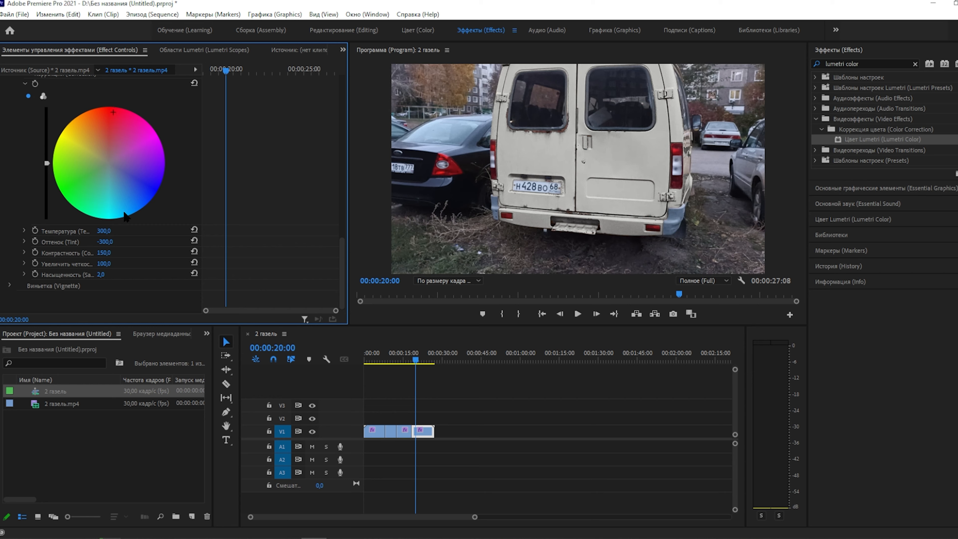
drag(104, 263, 159, 274)
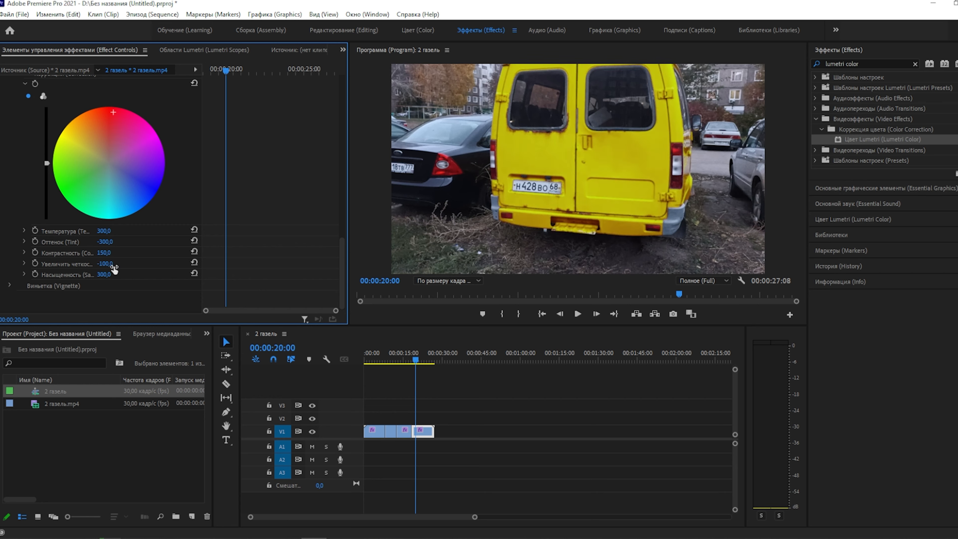
- Turn the van orange-red by setting the HSL correction's tint to 147, contrast to 150 and sharpen to 100
drag(105, 264, 166, 264)
drag(104, 263, 75, 263)
drag(104, 253, 143, 241)
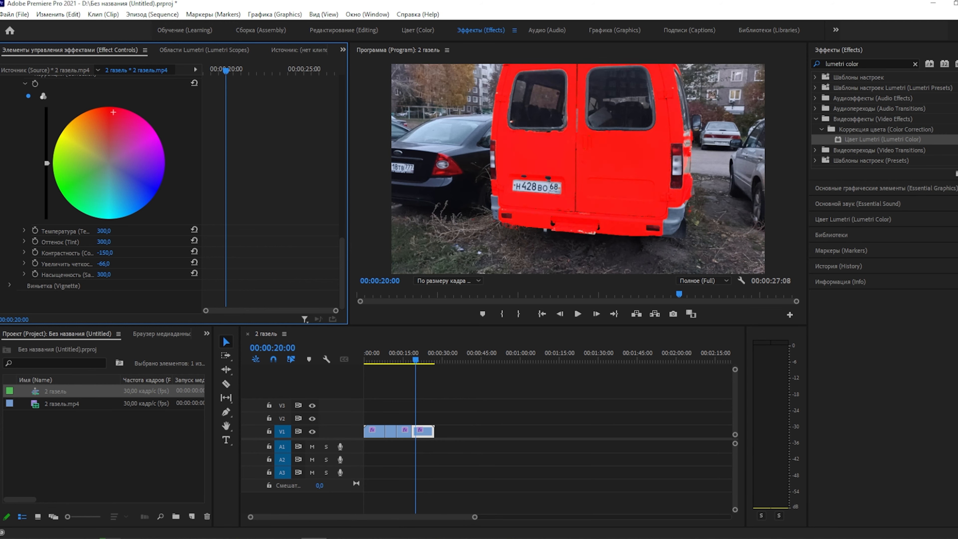
click(109, 263)
click(130, 265)
drag(104, 264, 136, 263)
drag(97, 242, 45, 242)
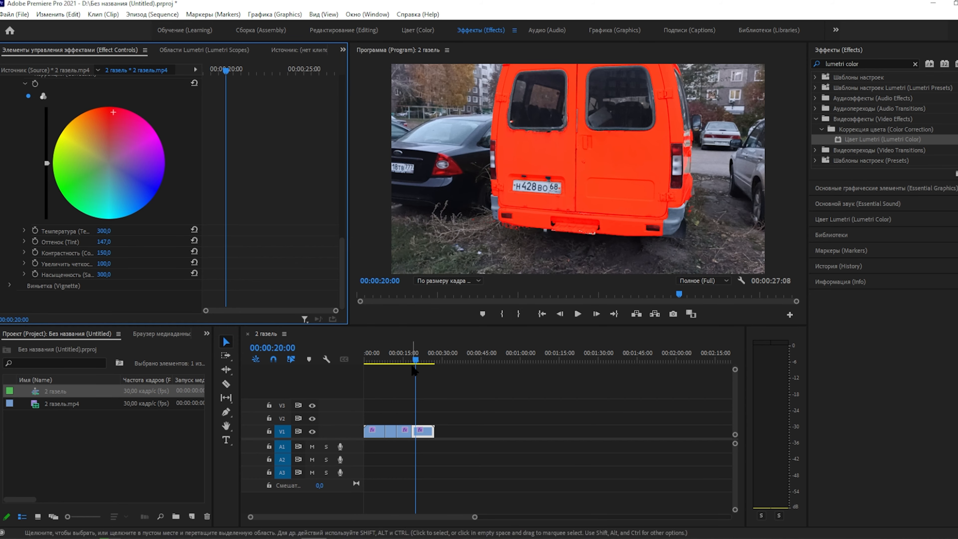
- Play the sequence from the start to 00:00:21:09 to review the colour changes between the segments
click(301, 361)
key(Home)
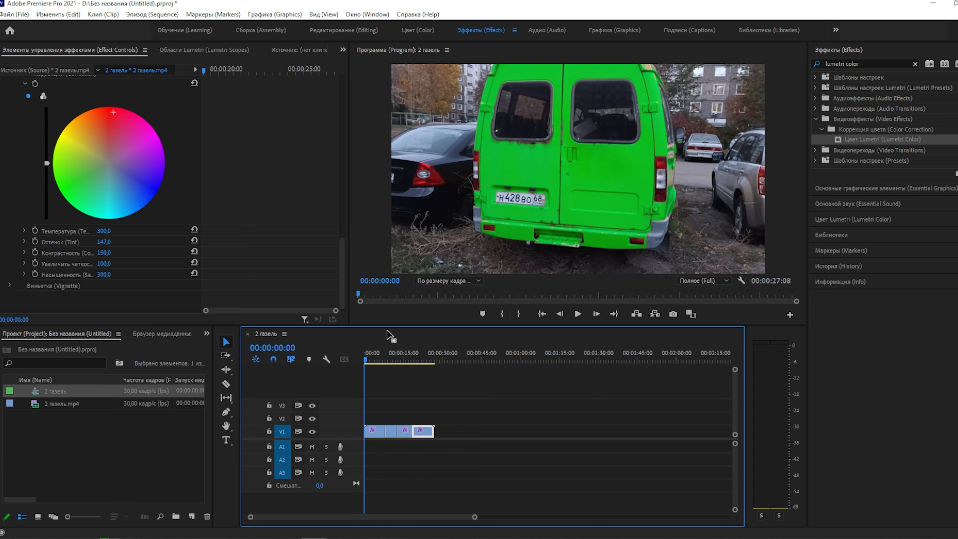
click(575, 316)
click(577, 314)
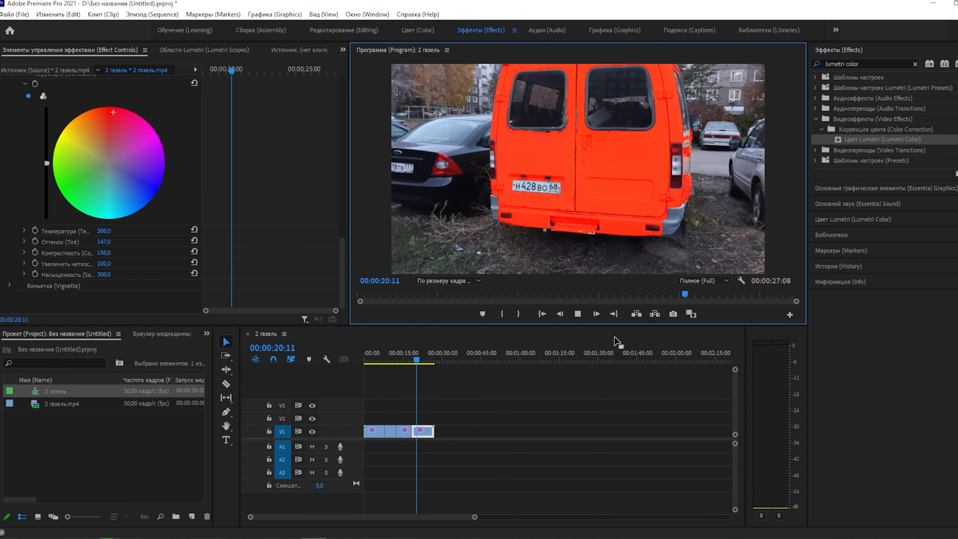
click(578, 314)
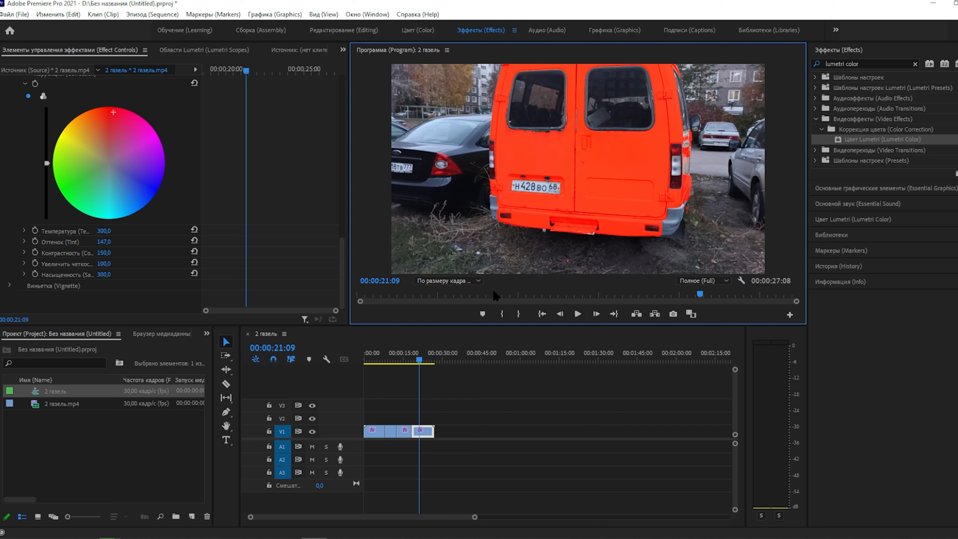
- Split the opening green segment on V1 at 00:00:01:18
click(366, 362)
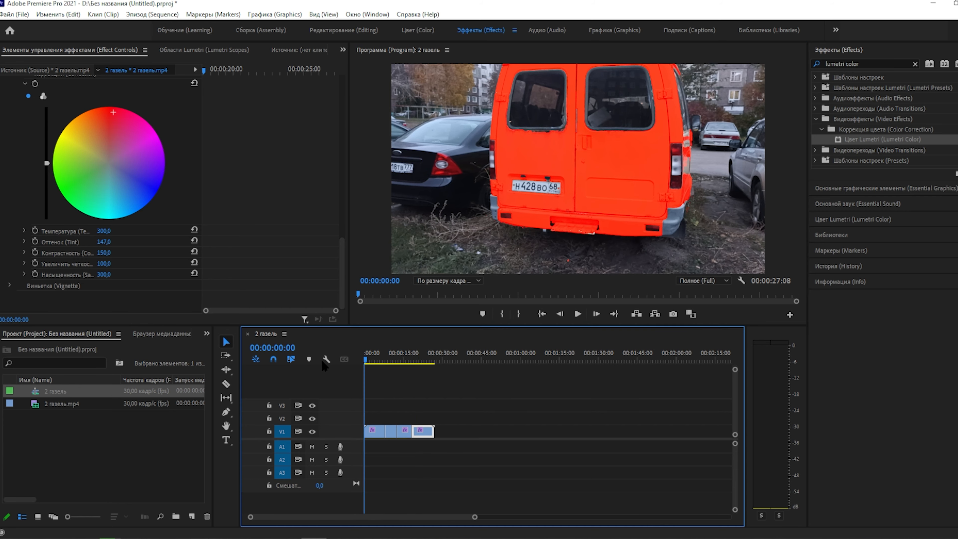
drag(366, 361, 367, 361)
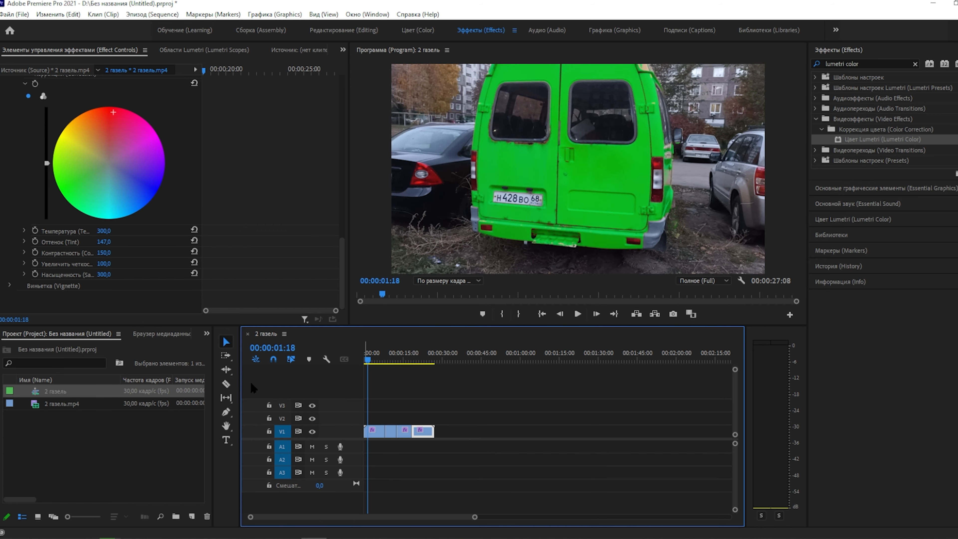
click(226, 384)
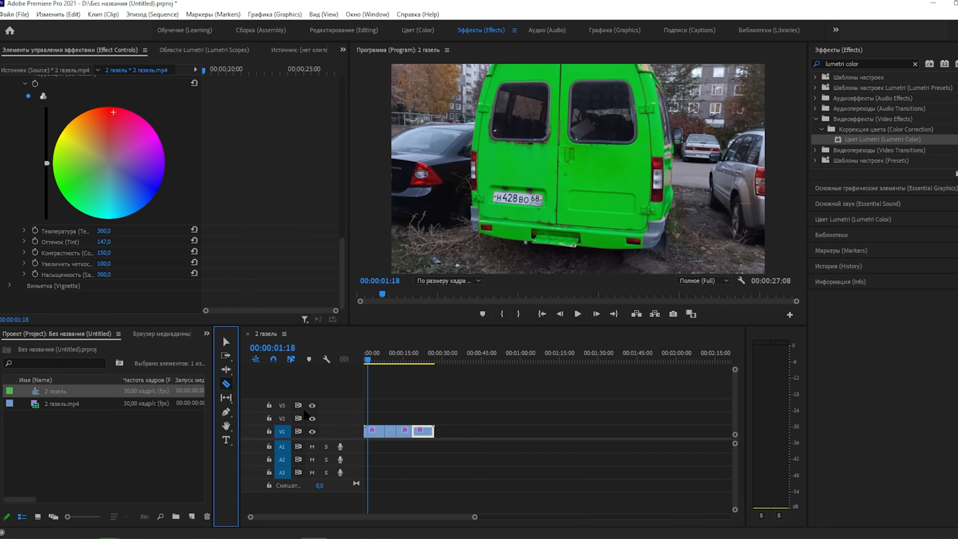
click(368, 433)
- Turn off the Lumetri Color effect on the short opening piece before 00:00:01:18, and check the van's colour through 00:00:09:12
key(v)
click(365, 433)
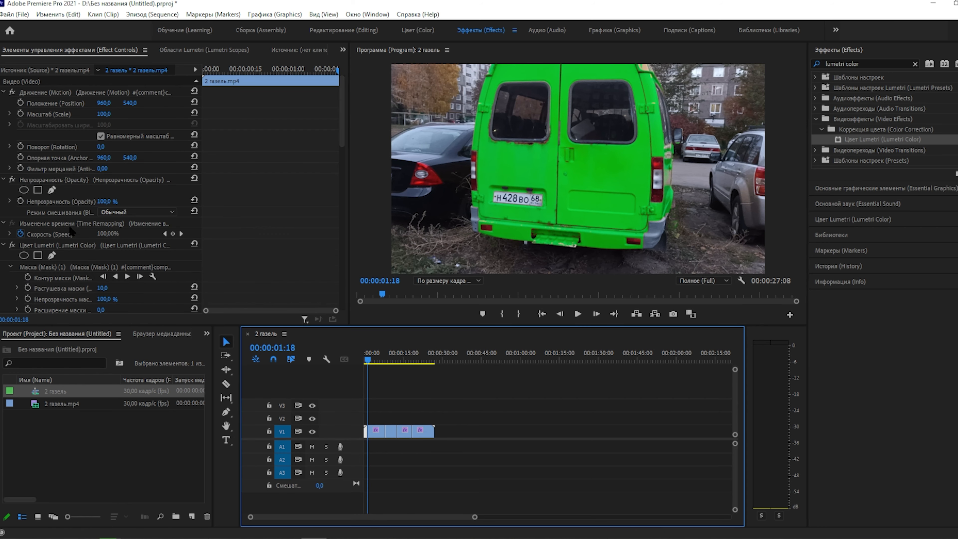
click(12, 245)
drag(368, 360, 349, 364)
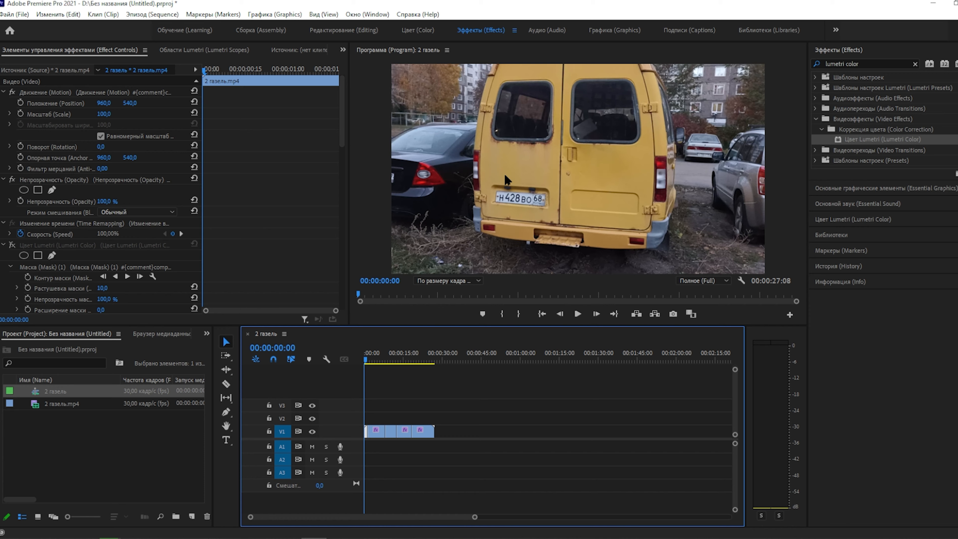
drag(367, 364, 390, 363)
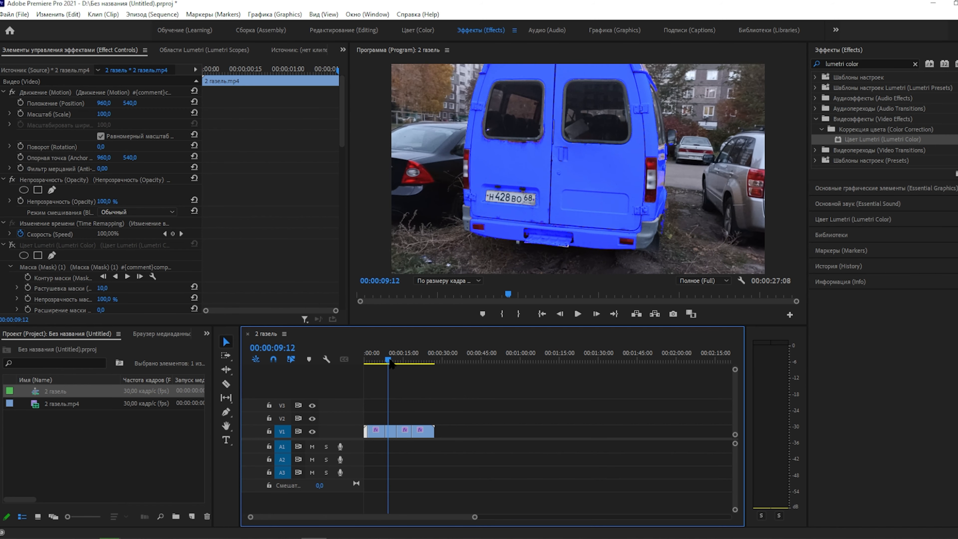